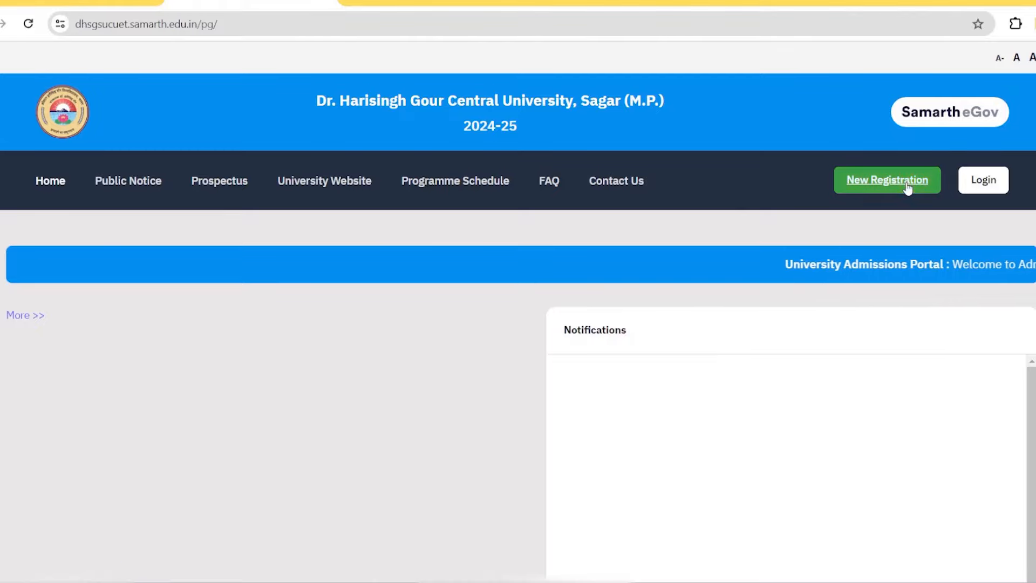
# Start a New Registration and enter the CUET application number.
pyautogui.click(905, 184)
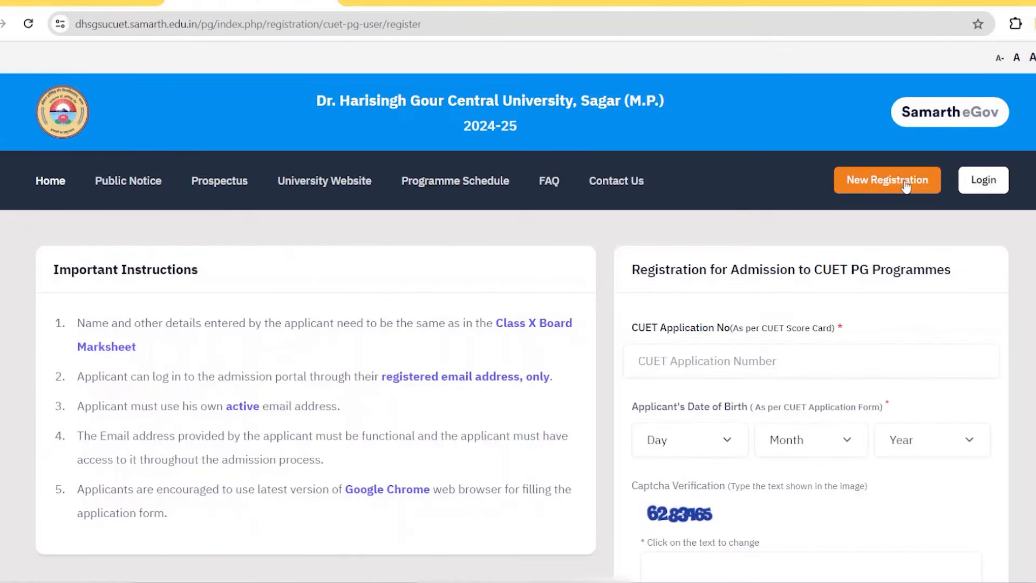
pyautogui.scroll(-1, 676, 334)
pyautogui.click(725, 290)
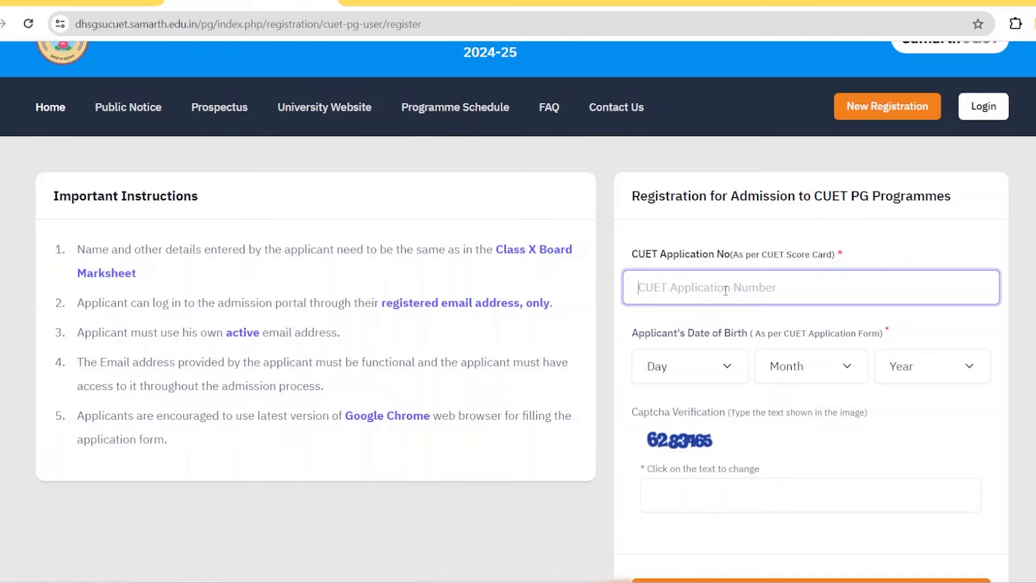
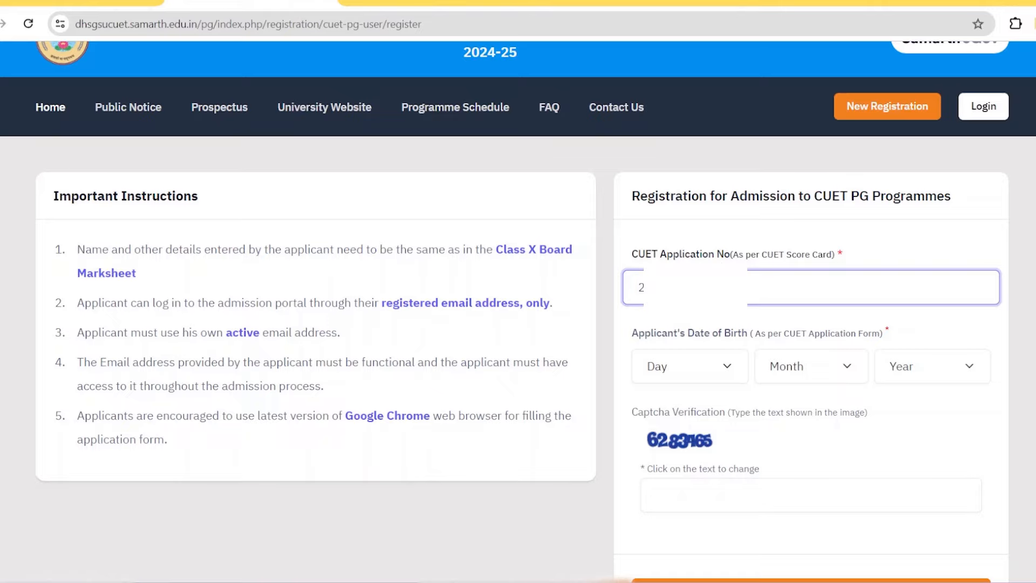
# Select the birth day, month and year, then submit the registration.
pyautogui.click(715, 368)
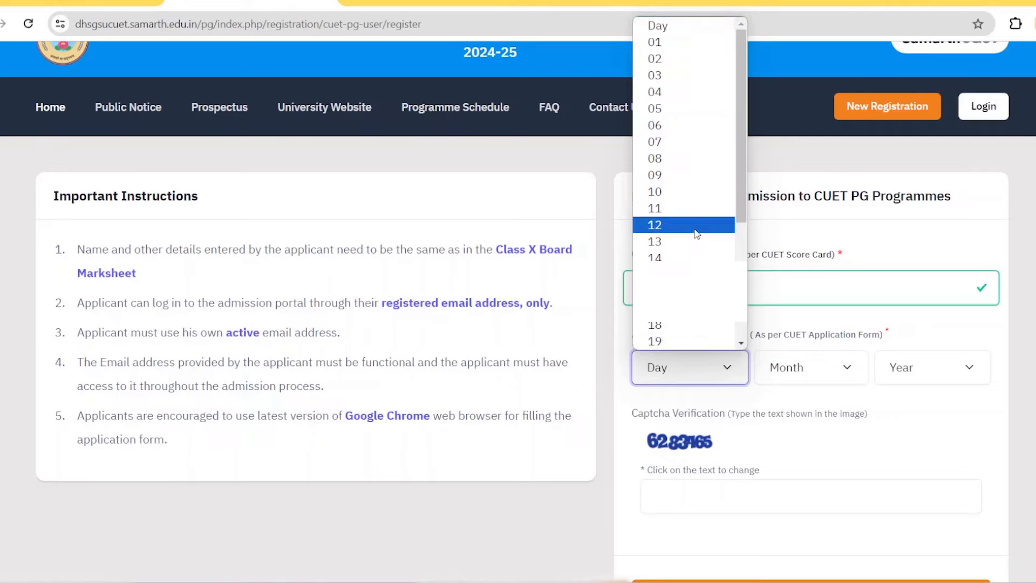
pyautogui.click(693, 167)
pyautogui.click(828, 371)
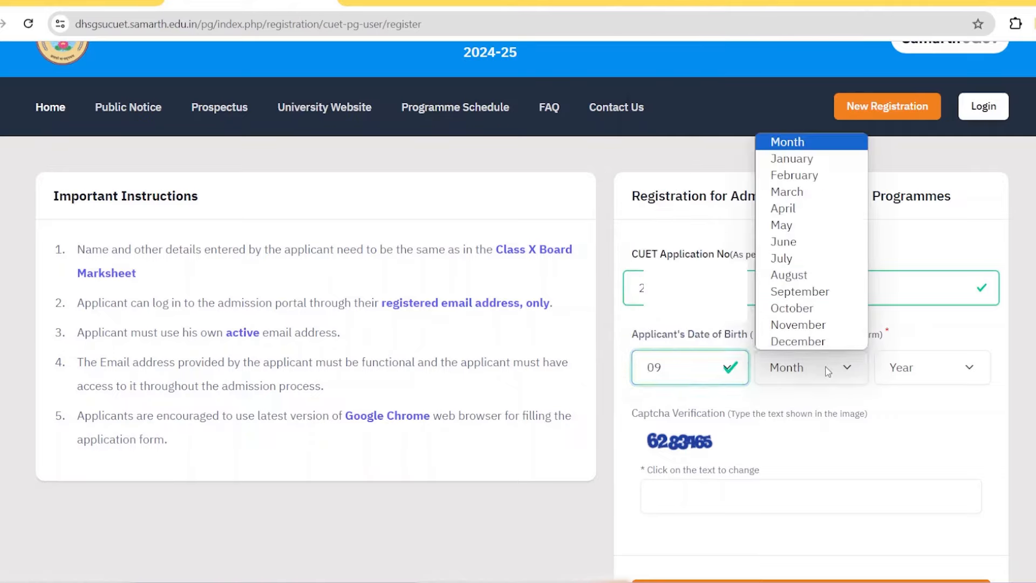
pyautogui.click(808, 173)
pyautogui.click(925, 374)
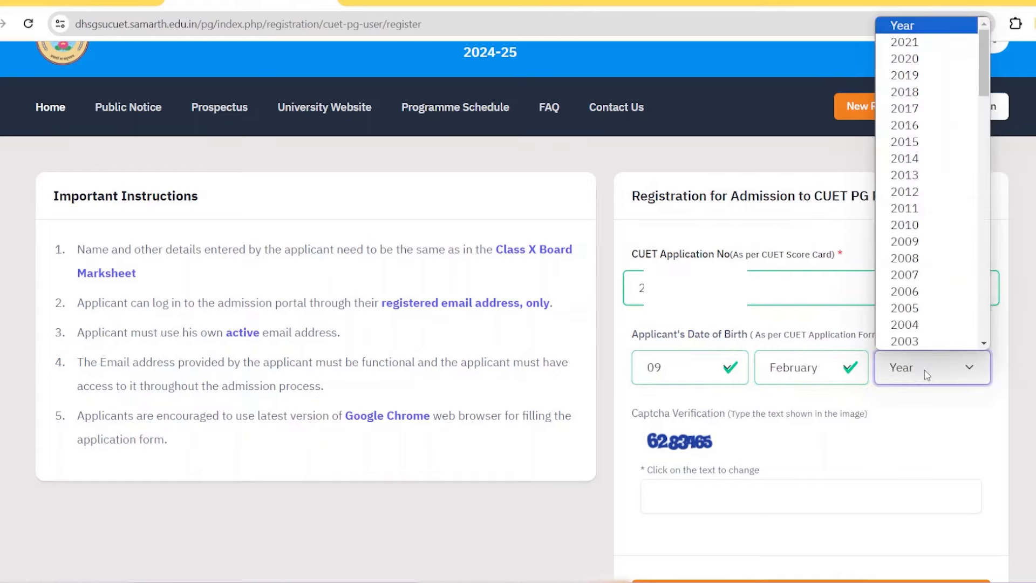
pyautogui.click(809, 367)
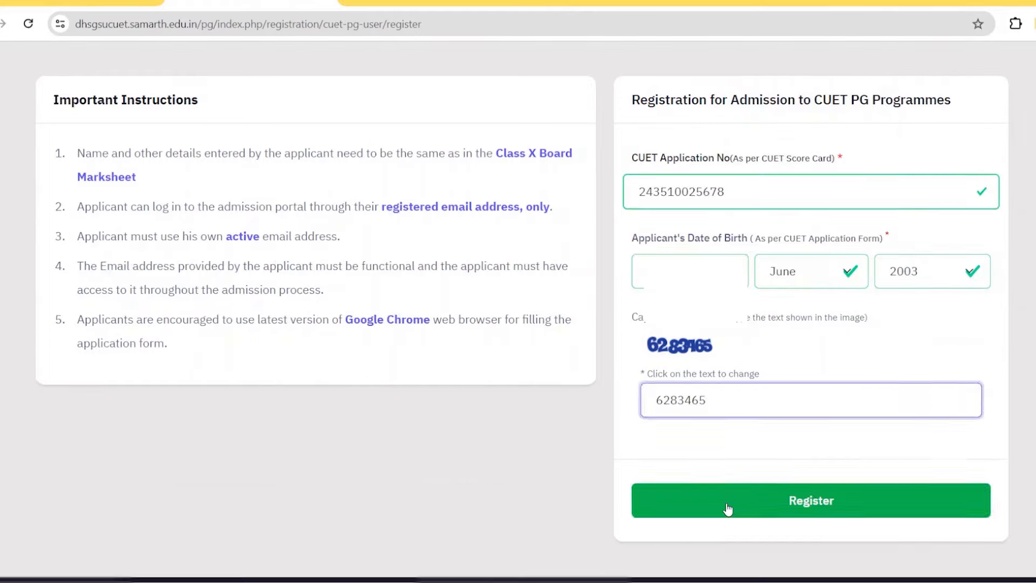
pyautogui.click(727, 503)
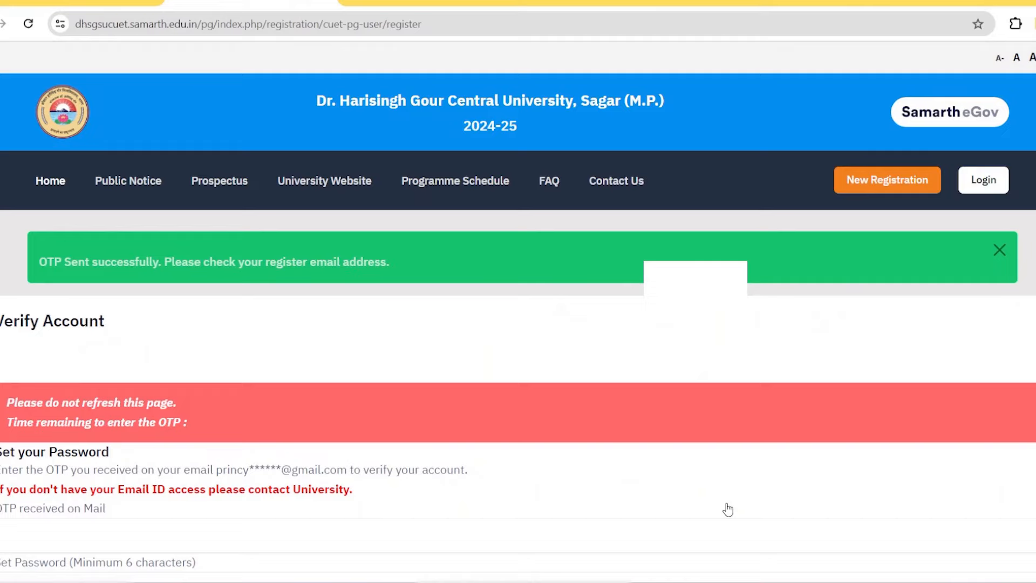
# Enter the e-mailed OTP and begin setting the new account password.
pyautogui.scroll(-2, 684, 377)
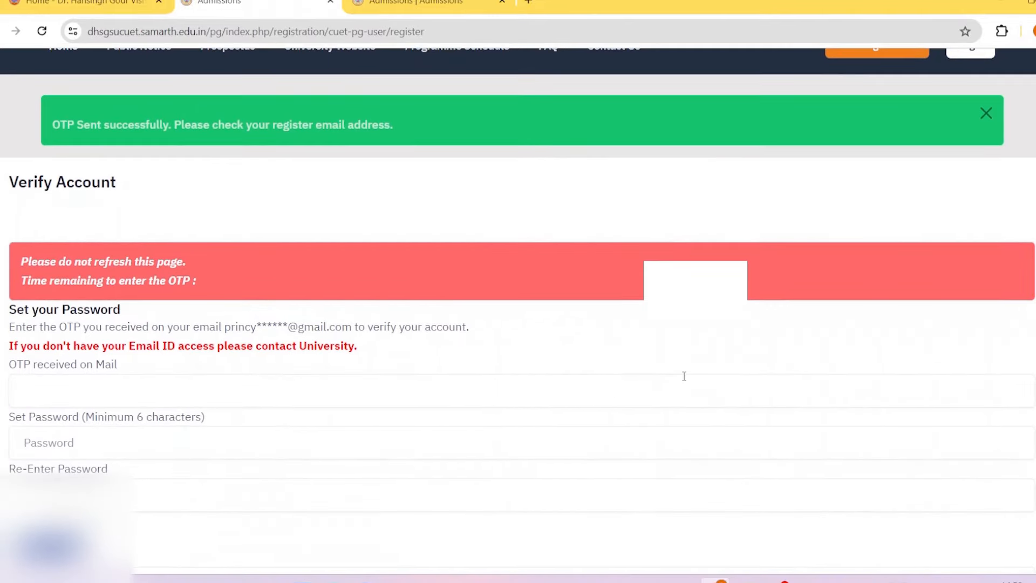
pyautogui.scroll(-1, 419, 465)
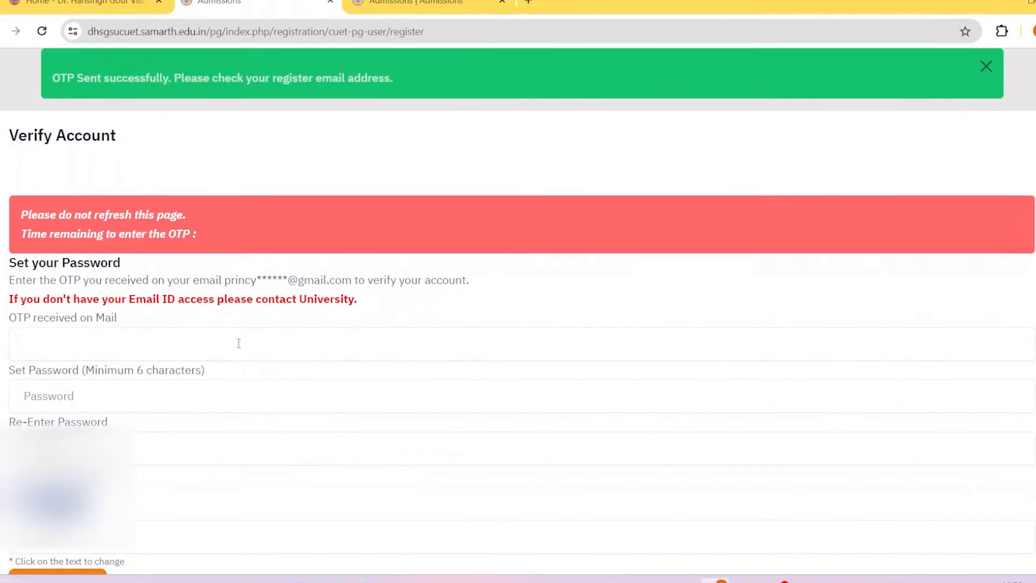
pyautogui.click(238, 343)
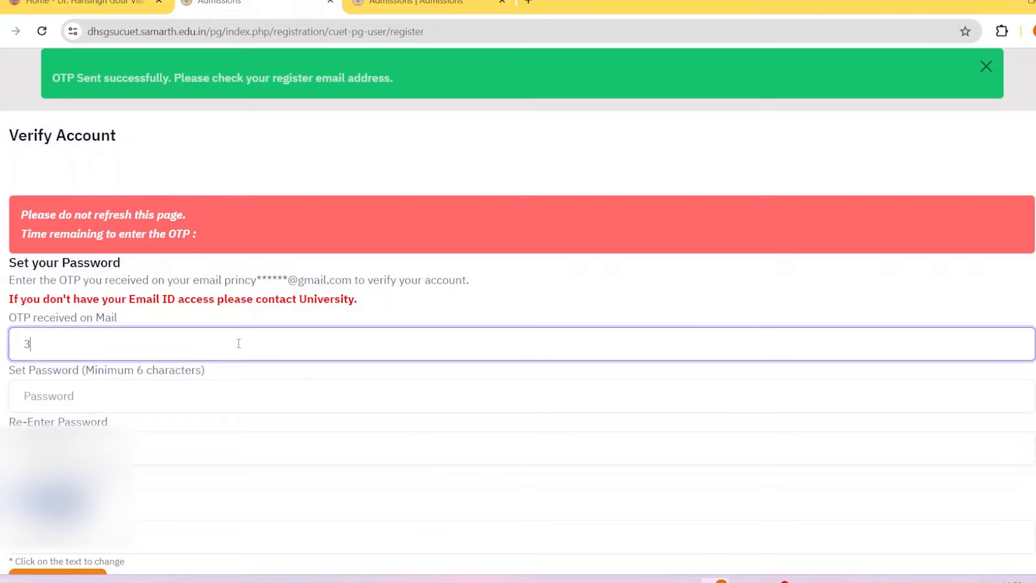
pyautogui.click(159, 399)
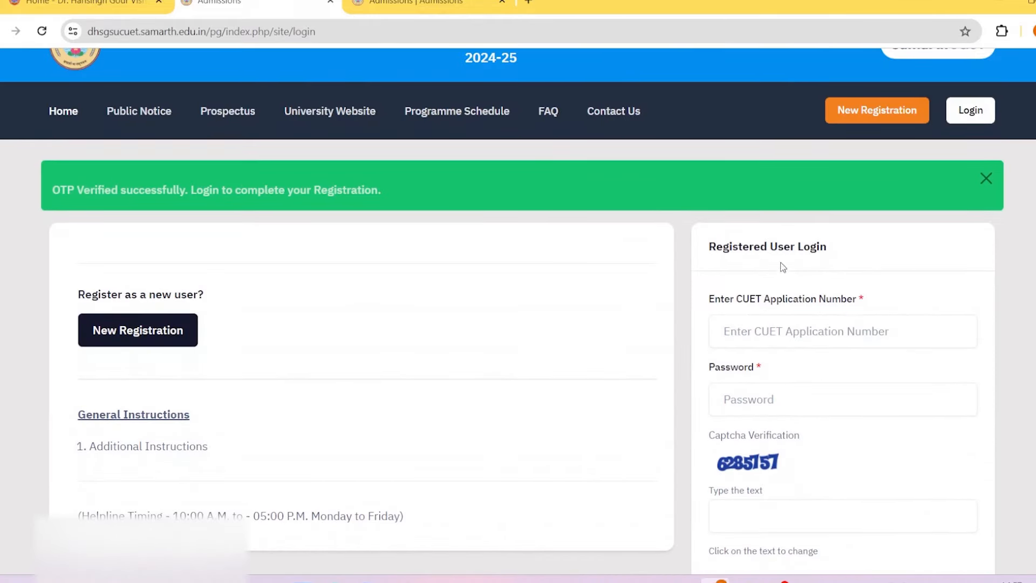
# Log in with the CUET application number, save the password, and open Complete Your Profile.
pyautogui.click(789, 336)
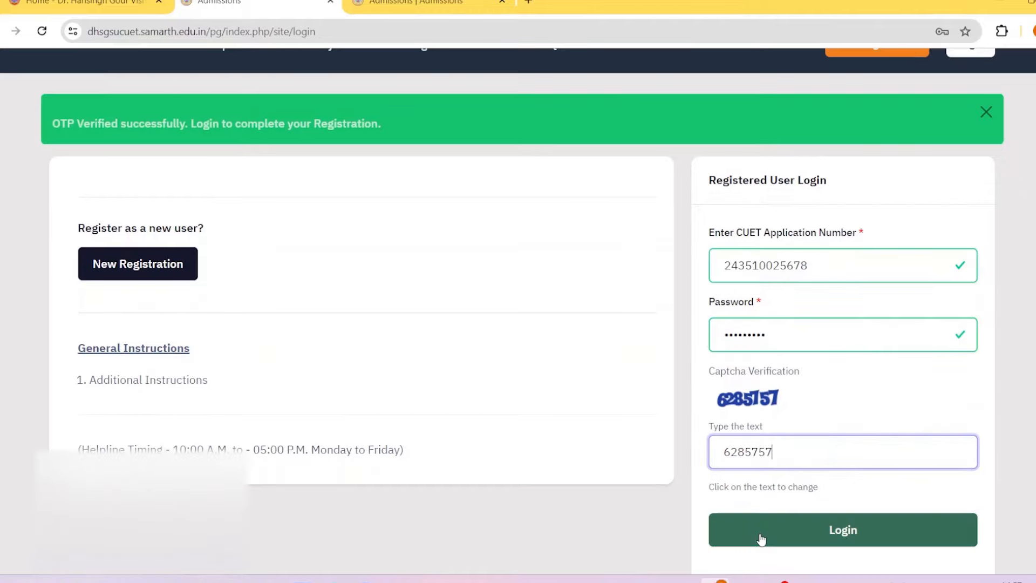
pyautogui.click(758, 532)
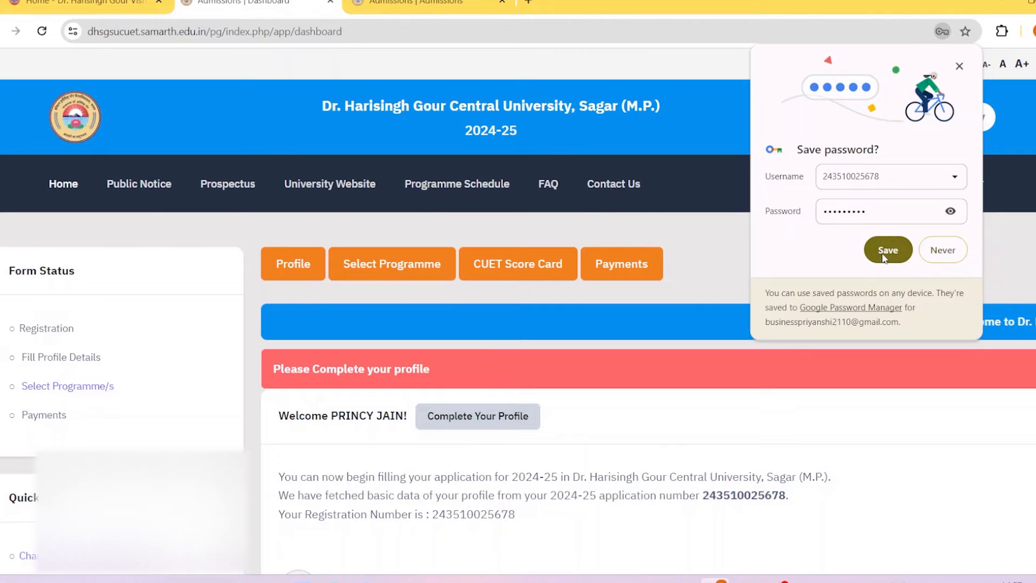
pyautogui.click(883, 255)
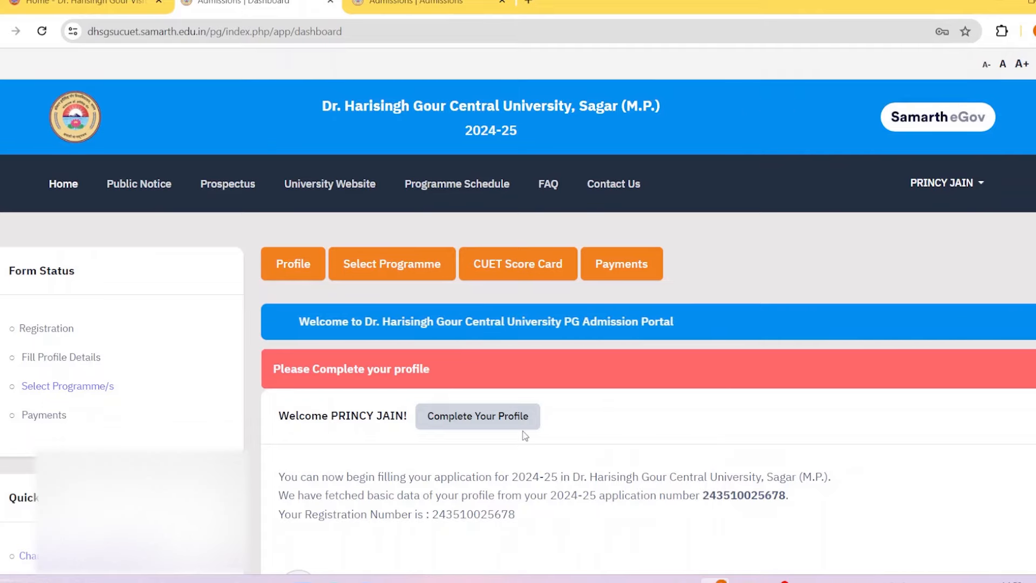
pyautogui.click(495, 418)
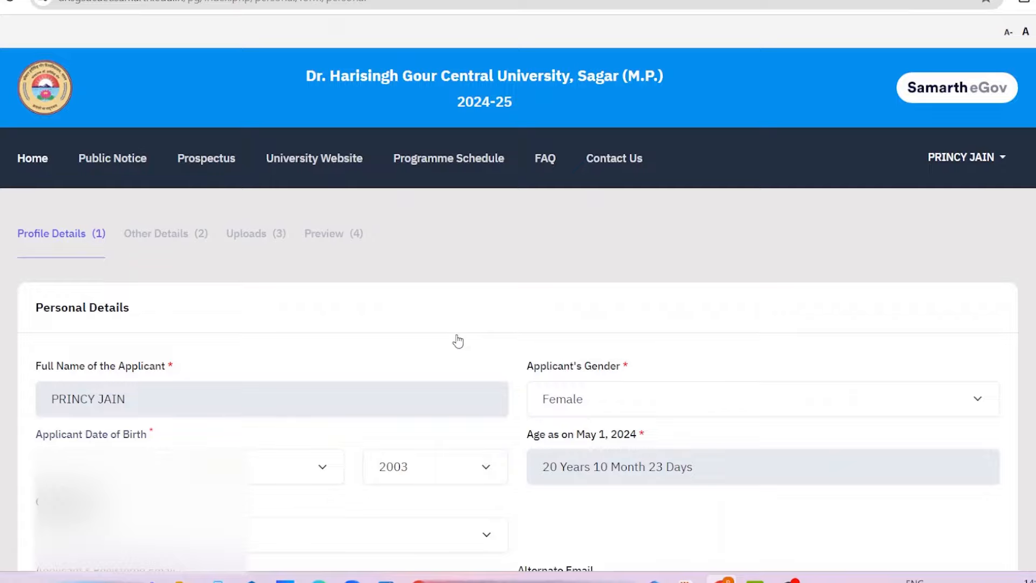
# Set the blood group to O+ in Personal Details.
pyautogui.scroll(-4, 457, 340)
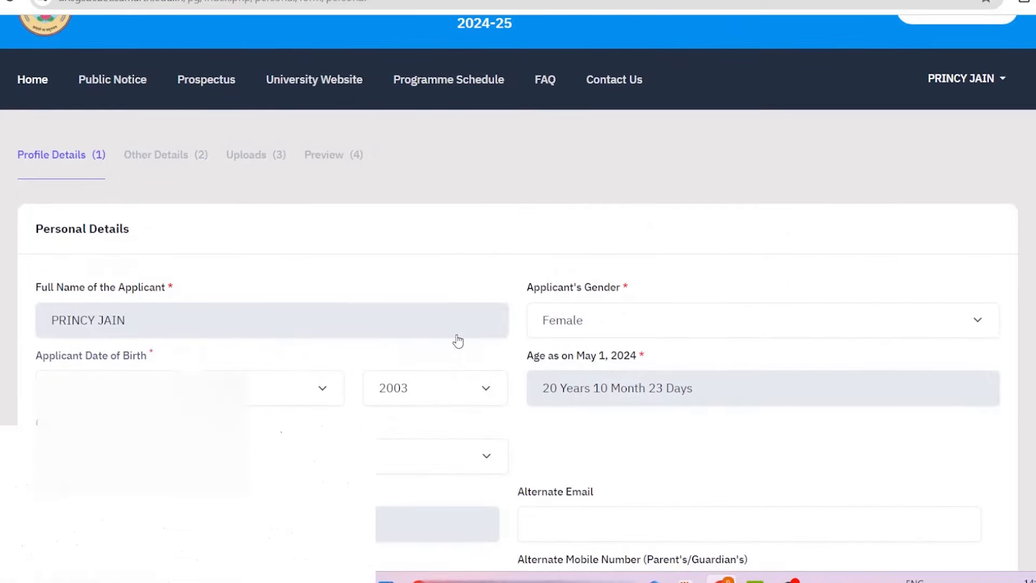
pyautogui.scroll(-1, 457, 341)
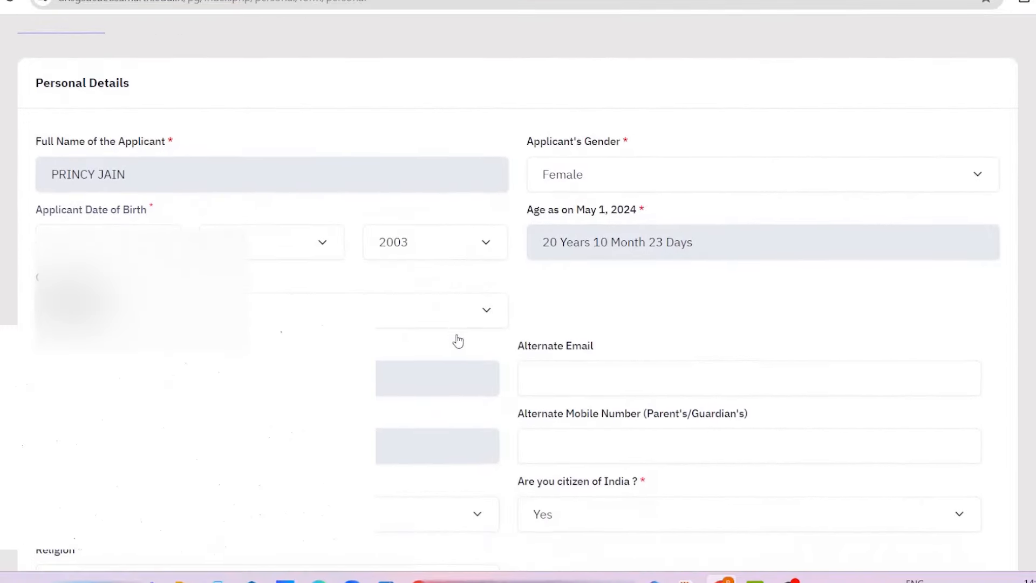
pyautogui.scroll(-1, 457, 341)
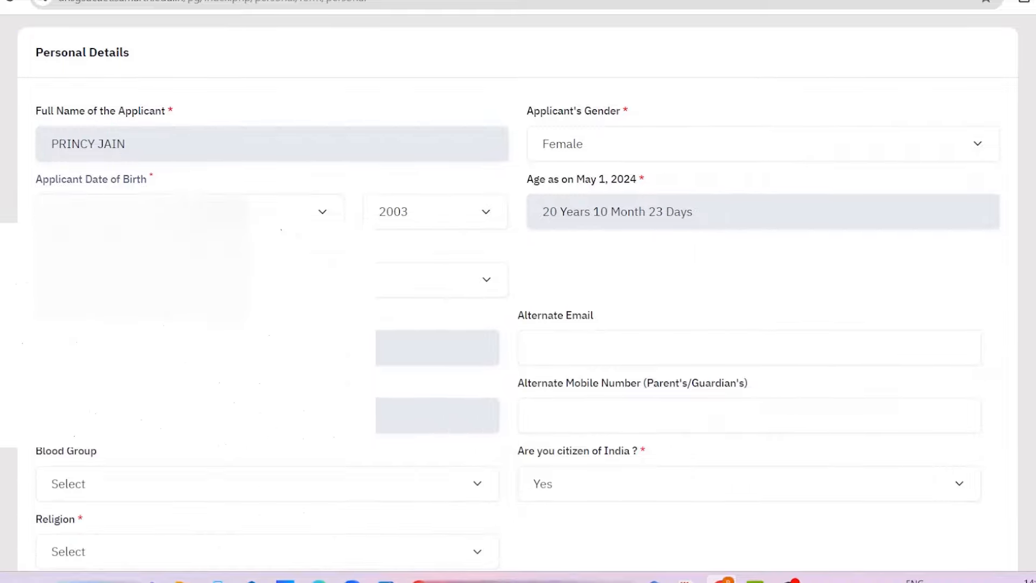
pyautogui.scroll(-3, 517, 302)
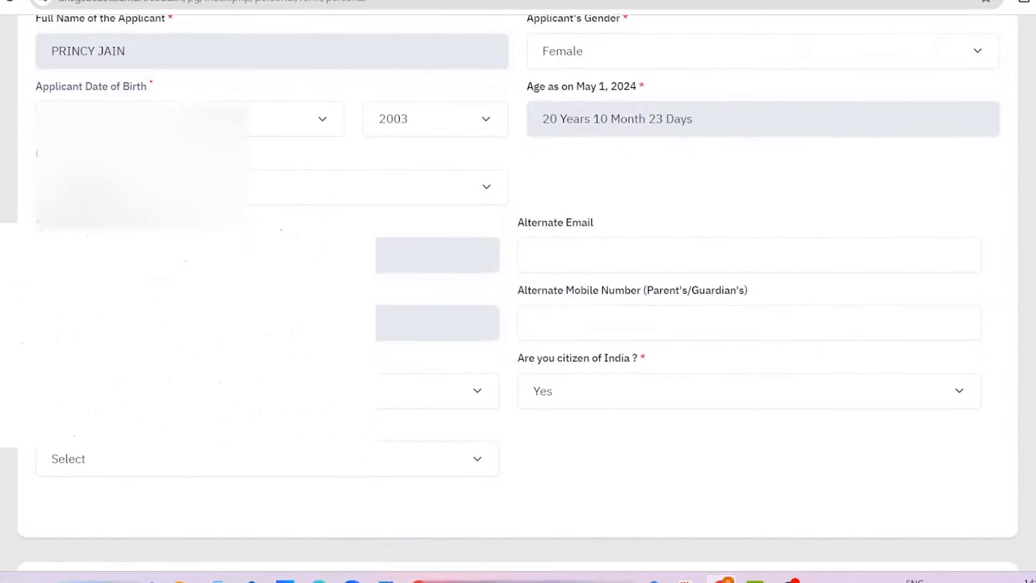
pyautogui.scroll(-1, 147, 347)
pyautogui.click(127, 357)
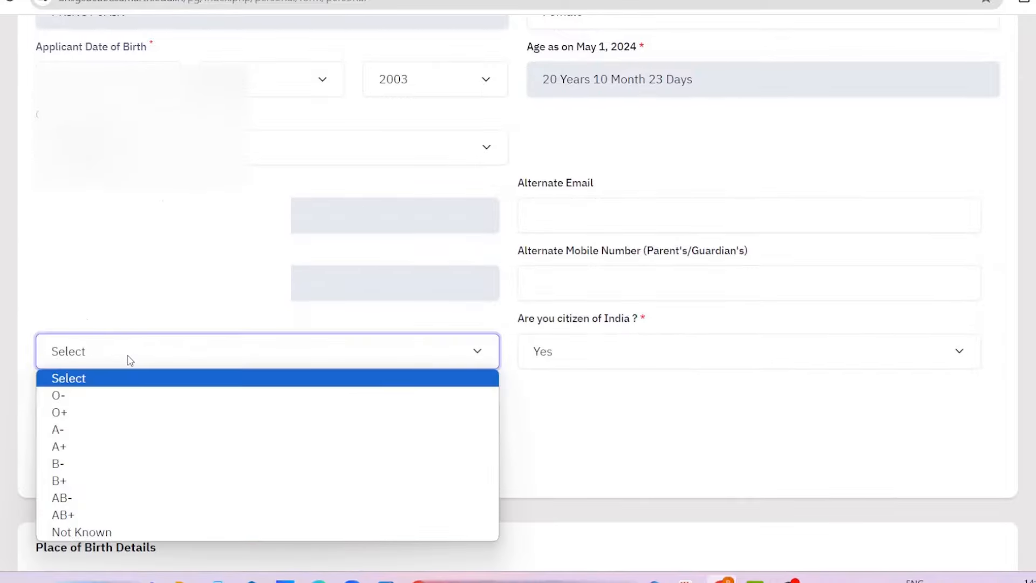
pyautogui.click(106, 412)
# Choose the religion, first Zoroastrianism and then Jainism.
pyautogui.scroll(-1, 208, 335)
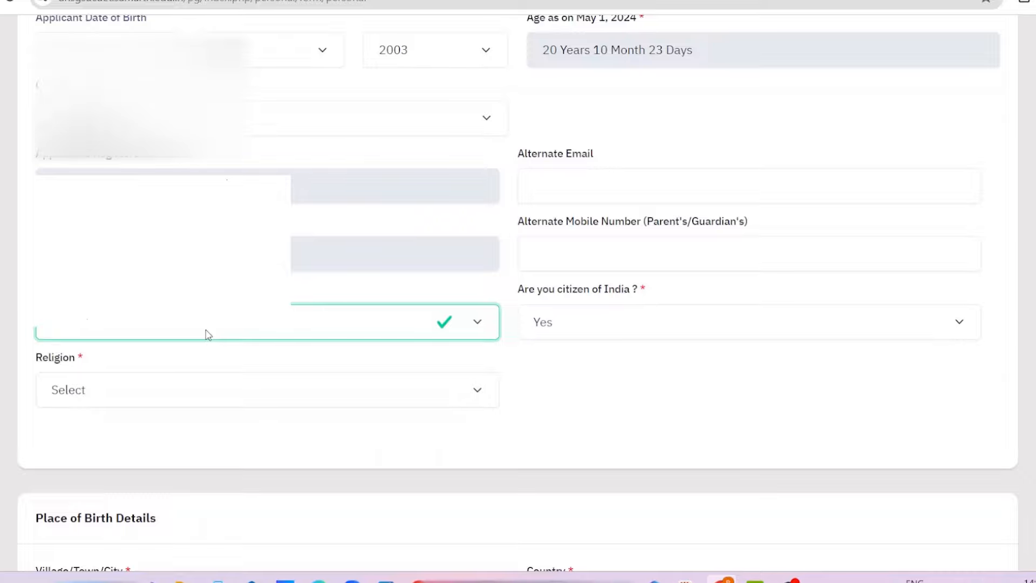
pyautogui.click(203, 388)
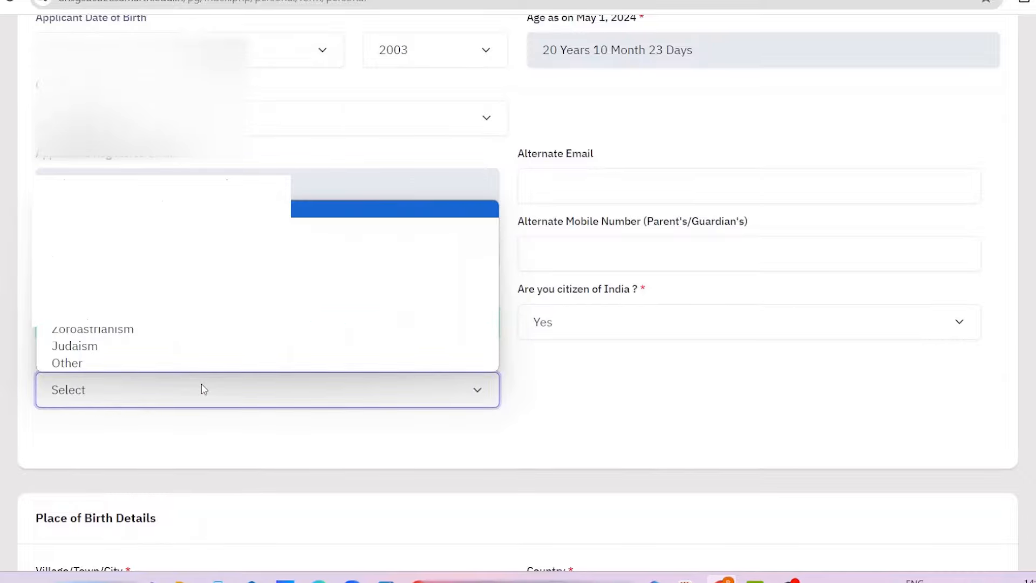
pyautogui.click(105, 330)
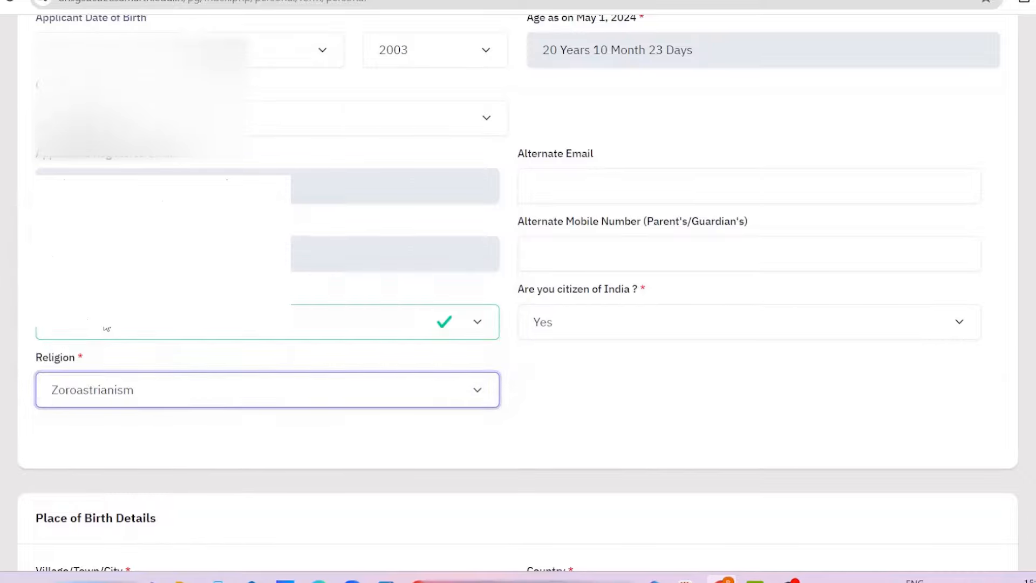
pyautogui.click(123, 397)
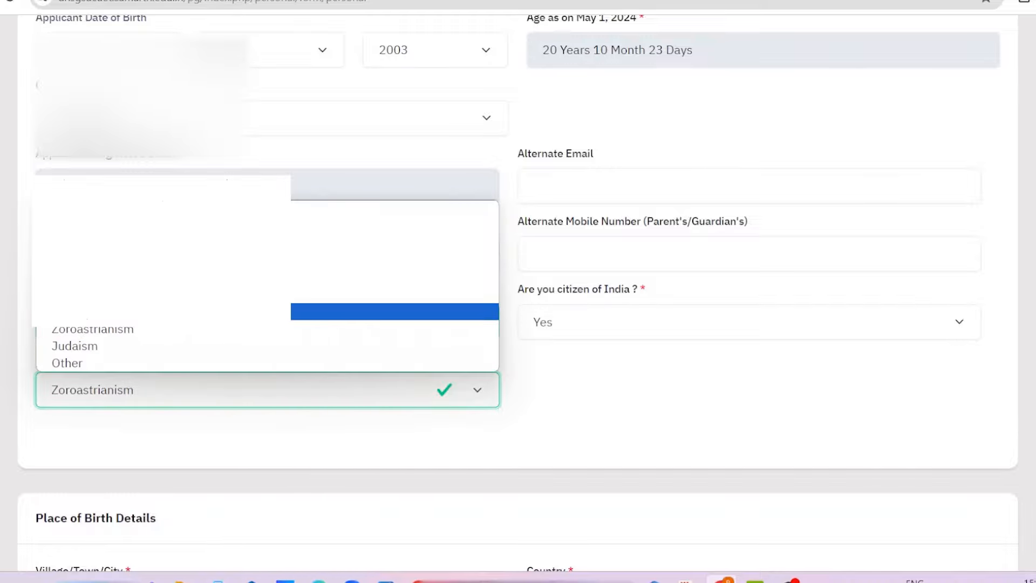
pyautogui.click(127, 315)
# Go through the mother's mobile, Hindi name, occupation, qualification, office address, designation and salary fields.
pyautogui.click(544, 170)
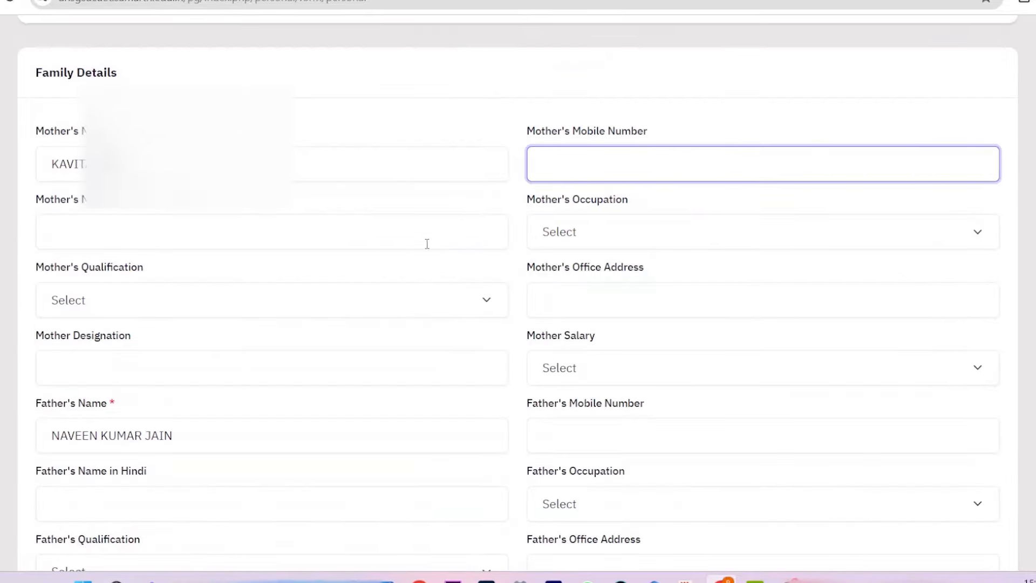
pyautogui.click(427, 244)
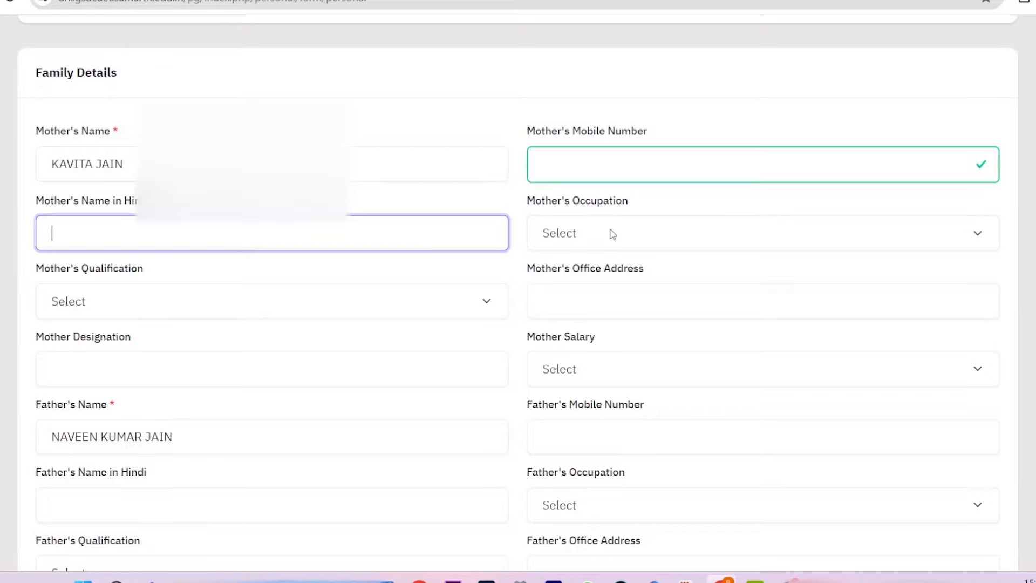
pyautogui.click(611, 233)
pyautogui.click(403, 302)
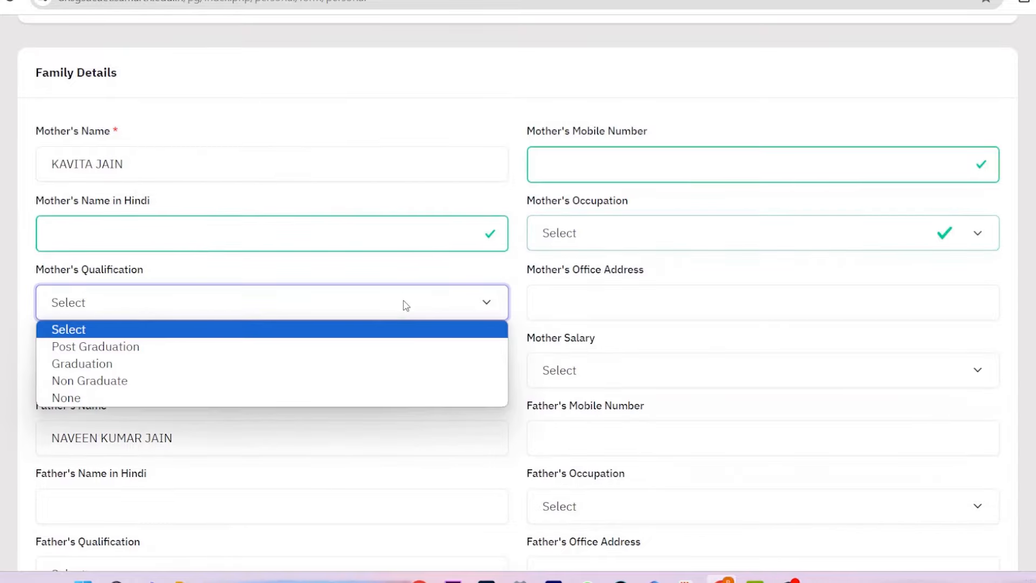
pyautogui.click(582, 305)
pyautogui.click(400, 377)
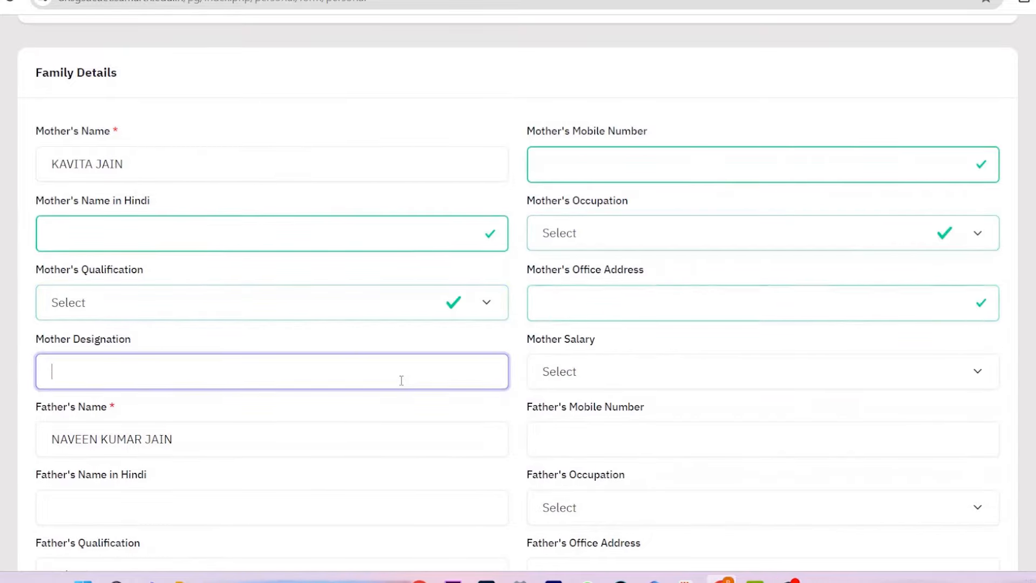
pyautogui.click(602, 369)
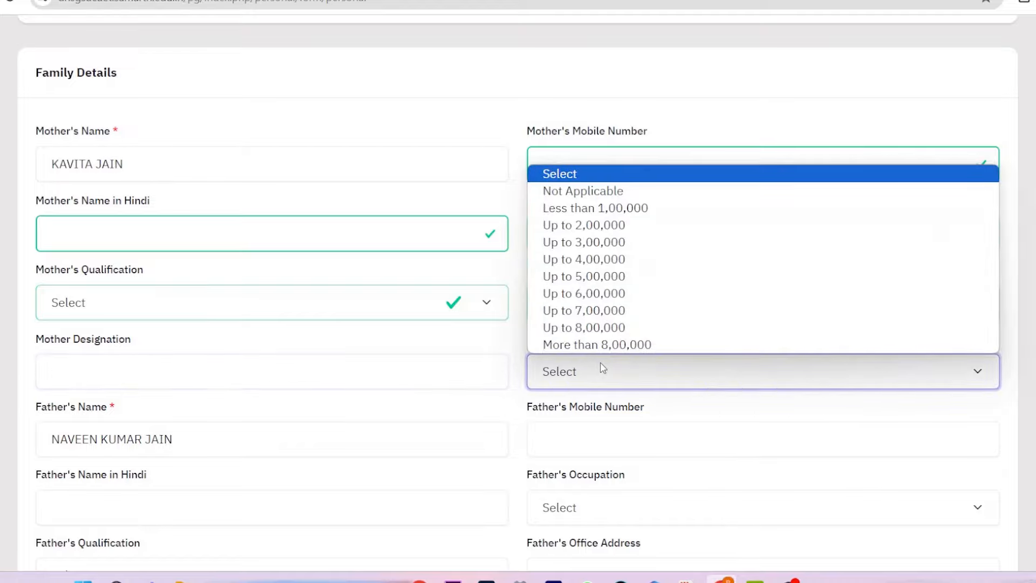
# Fill the father's name, mobile, Hindi name, occupation, qualification and office address.
pyautogui.click(280, 447)
pyautogui.click(569, 437)
pyautogui.scroll(-3, 570, 439)
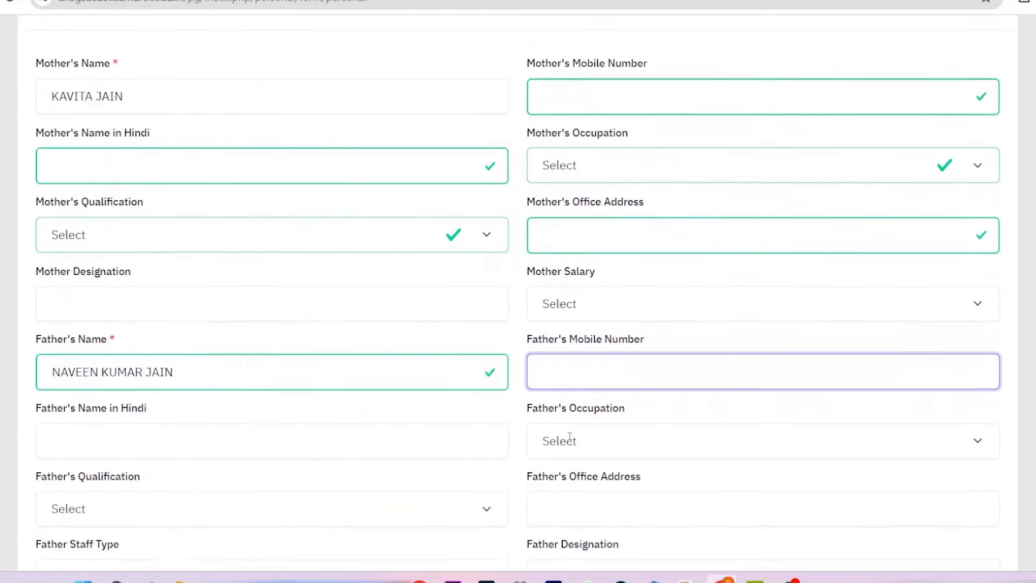
pyautogui.click(436, 325)
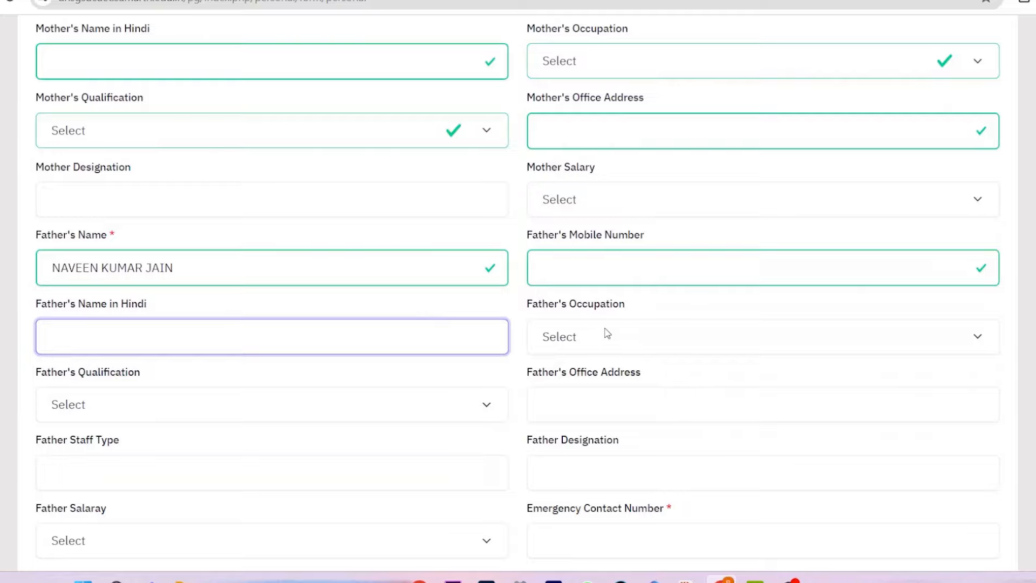
pyautogui.click(608, 334)
pyautogui.click(412, 412)
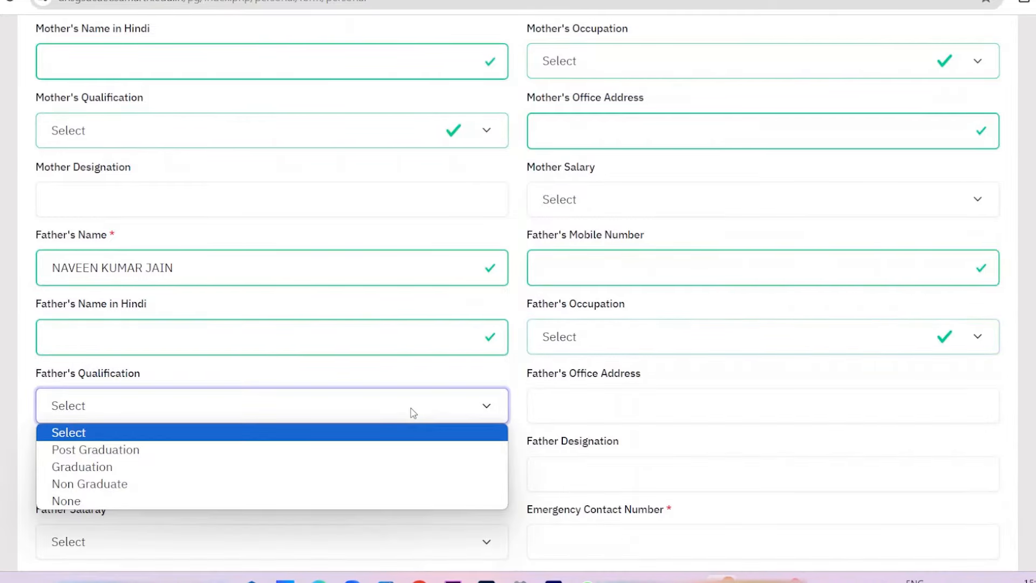
pyautogui.click(601, 410)
# Fill the father's staff type, designation and salary, plus the emergency contact number.
pyautogui.scroll(-2, 601, 407)
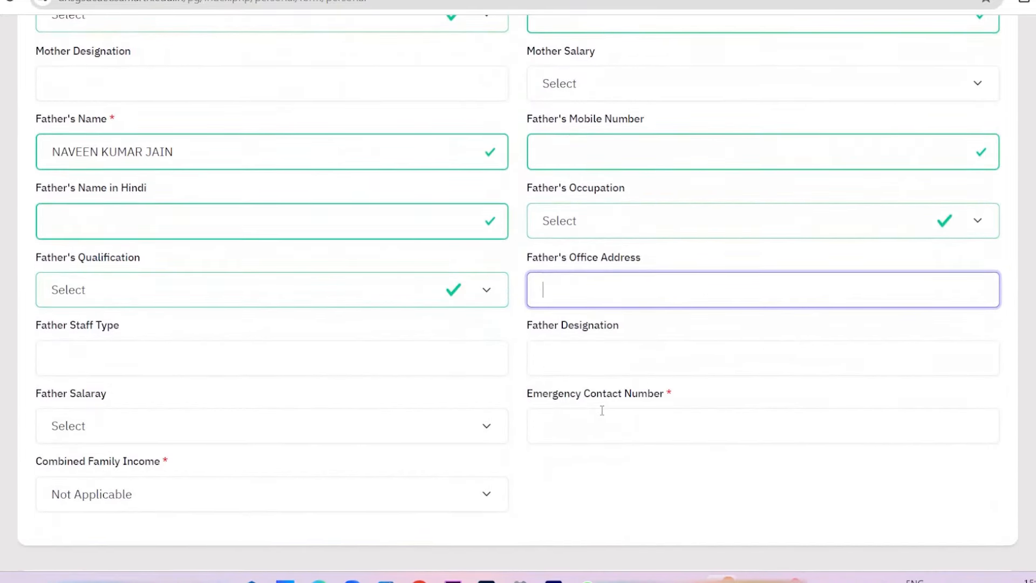
pyautogui.click(438, 371)
pyautogui.click(609, 372)
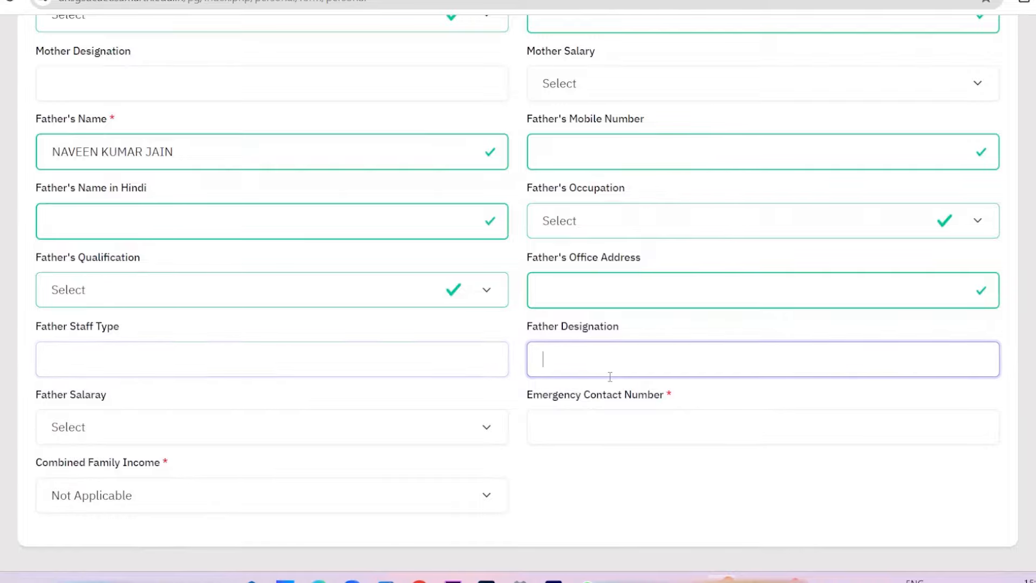
pyautogui.scroll(-1, 608, 374)
pyautogui.click(459, 356)
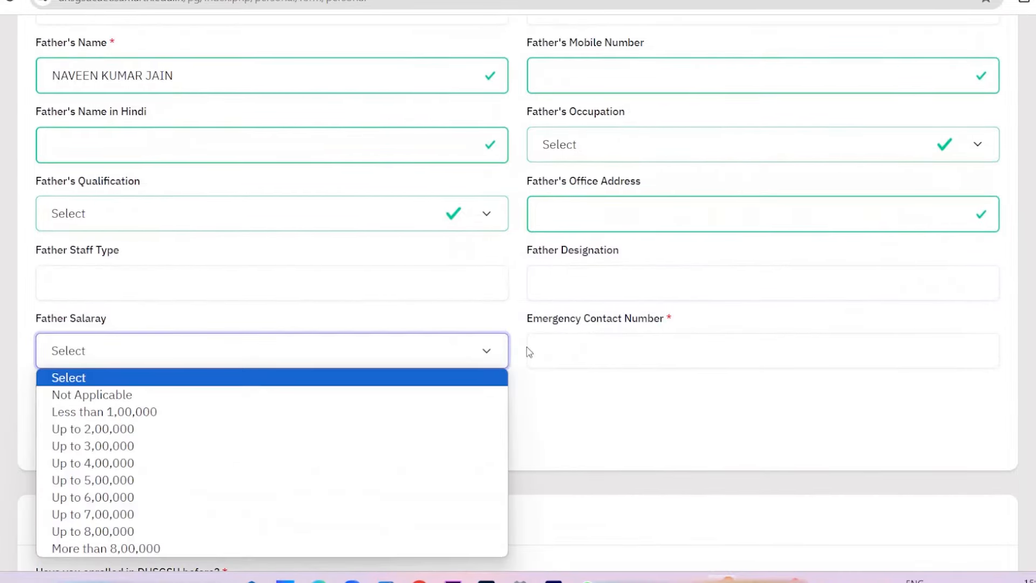
pyautogui.click(626, 338)
pyautogui.scroll(-1, 627, 340)
# Keep combined family income Not Applicable and answer Yes to prior DHSGSU enrolment.
pyautogui.click(442, 331)
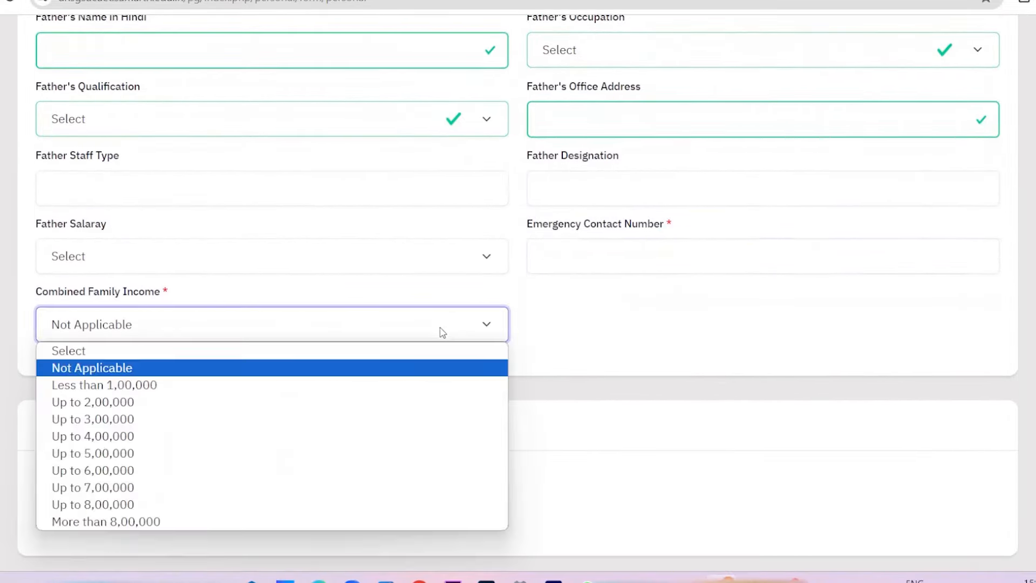
pyautogui.click(606, 342)
pyautogui.scroll(-3, 203, 308)
pyautogui.click(262, 283)
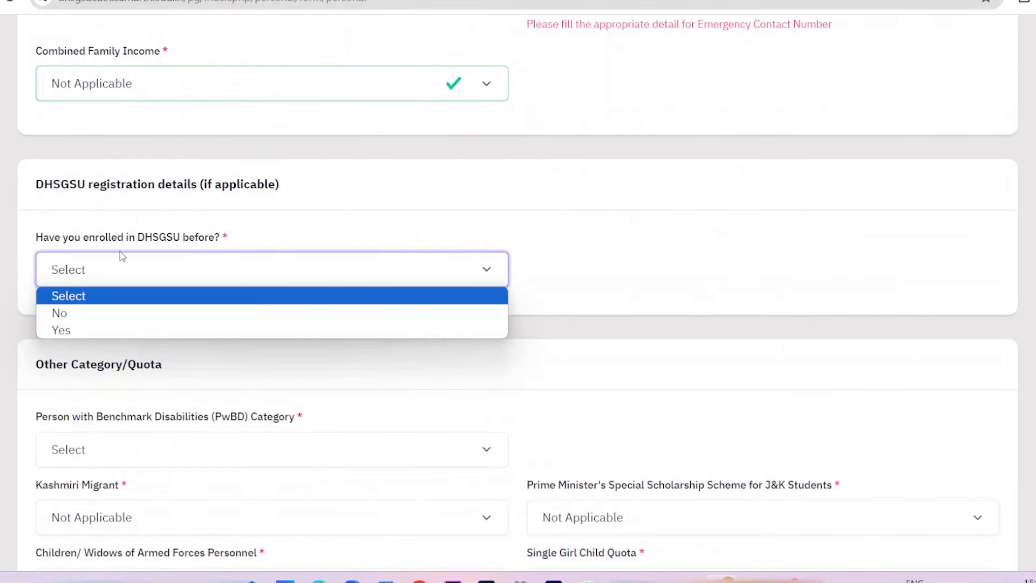
pyautogui.click(121, 331)
pyautogui.scroll(-2, 414, 345)
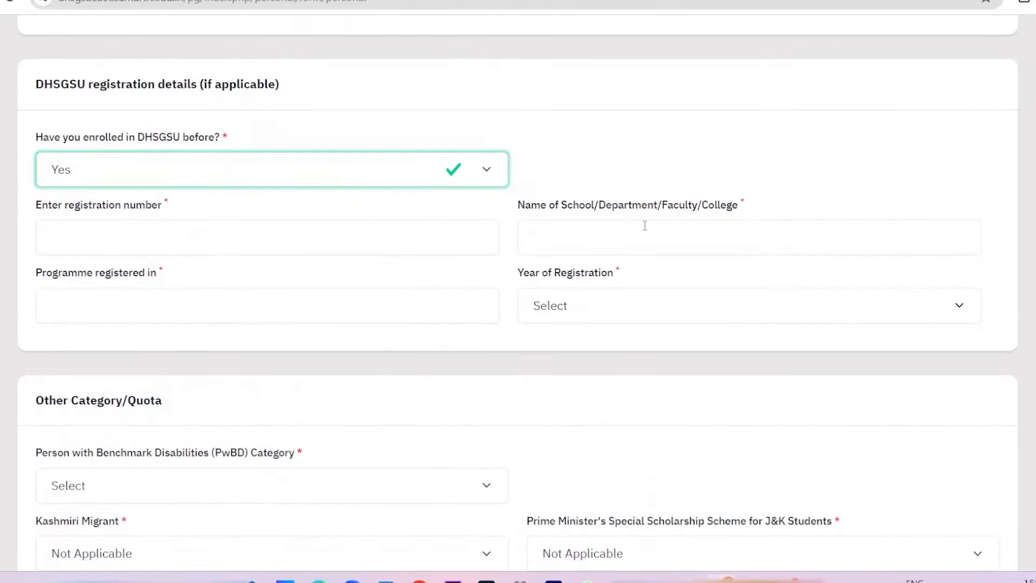
# Fill the prior school/college and programme fields, leaving the registration year unselected.
pyautogui.click(644, 226)
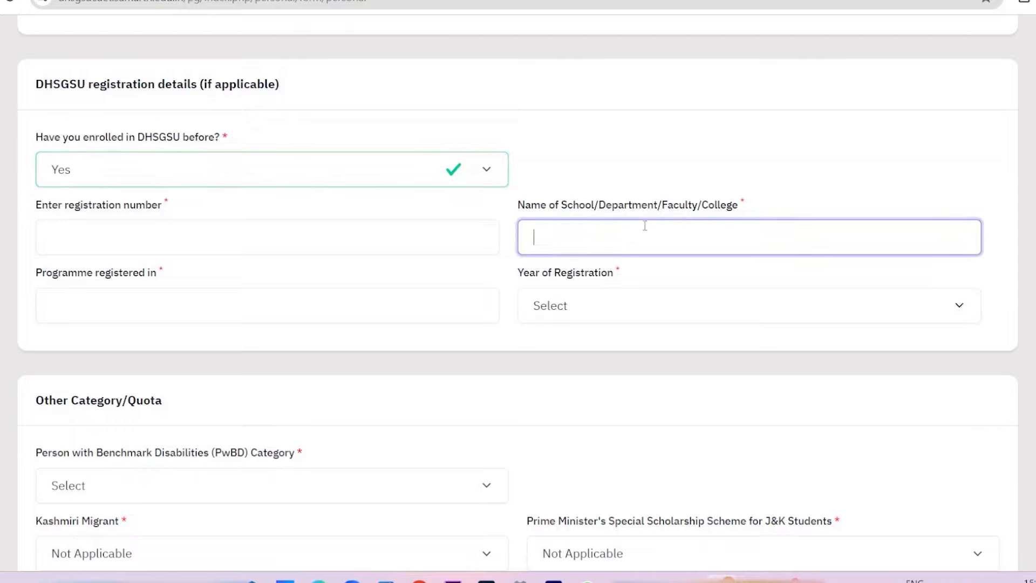
pyautogui.click(283, 315)
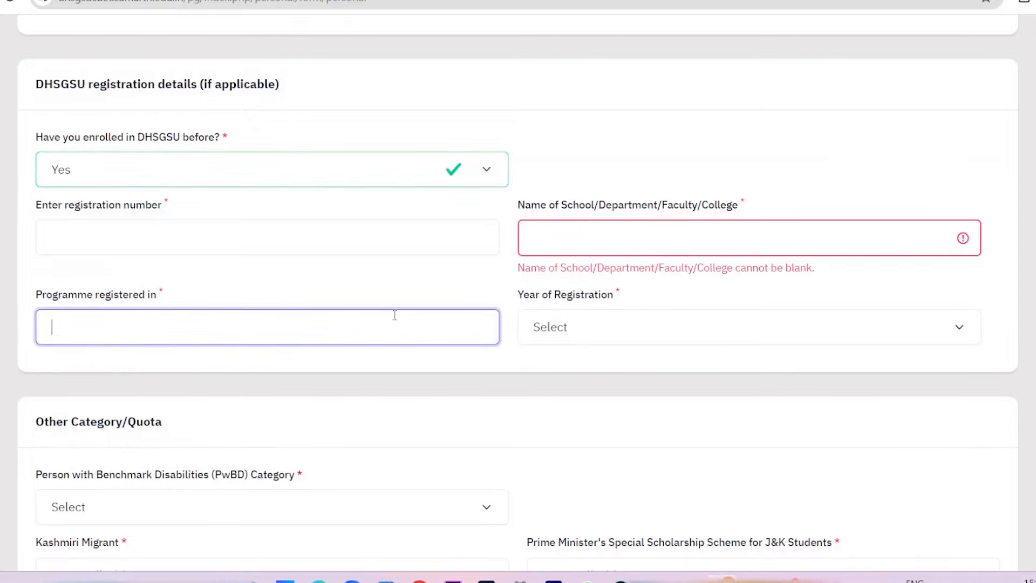
pyautogui.click(599, 325)
pyautogui.click(565, 376)
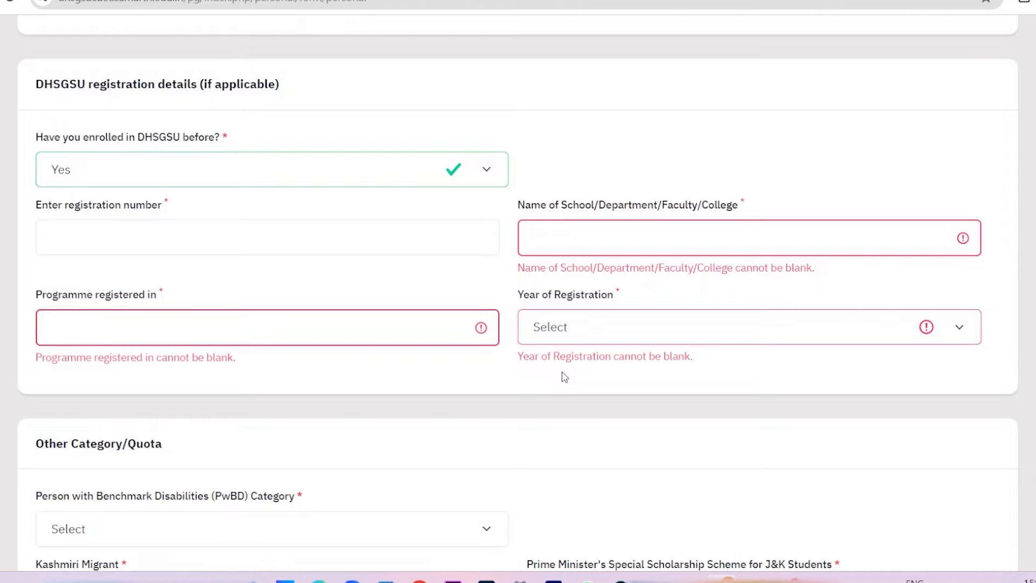
pyautogui.scroll(-1, 565, 377)
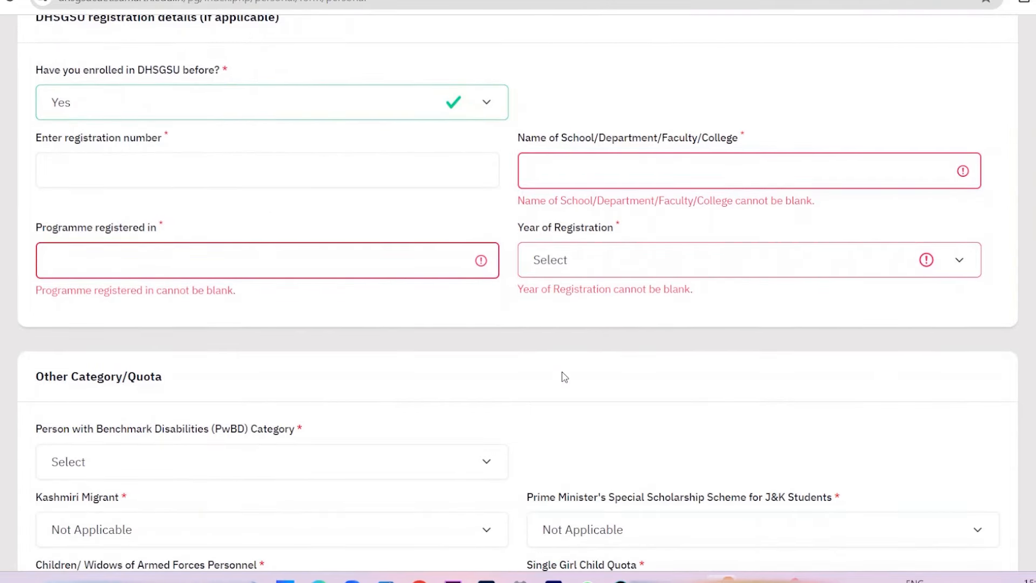
pyautogui.scroll(-5, 565, 376)
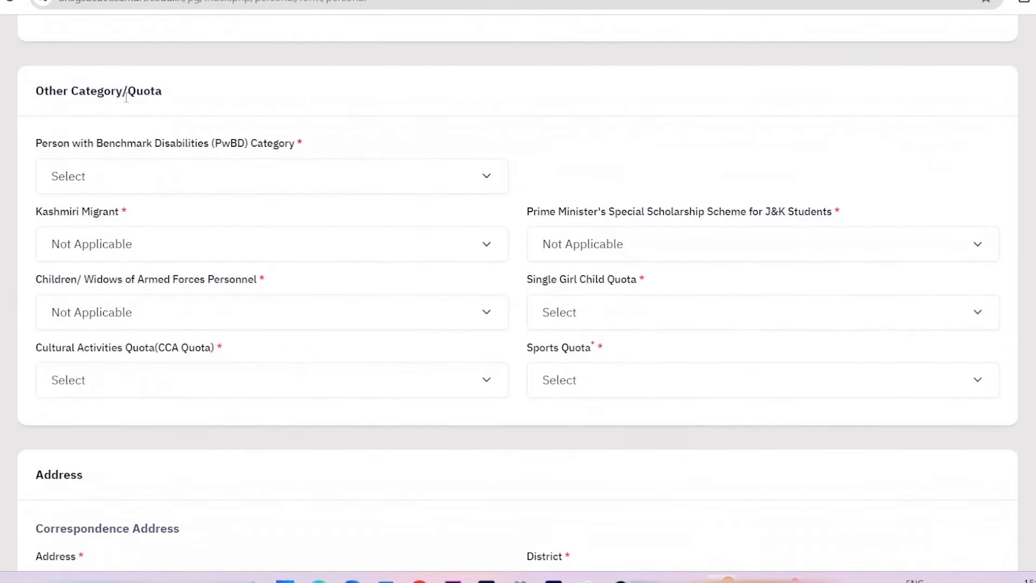
# Set PwBD, Kashmiri Migrant, PM scholarship and Armed Forces quotas to Not Applicable.
pyautogui.click(189, 174)
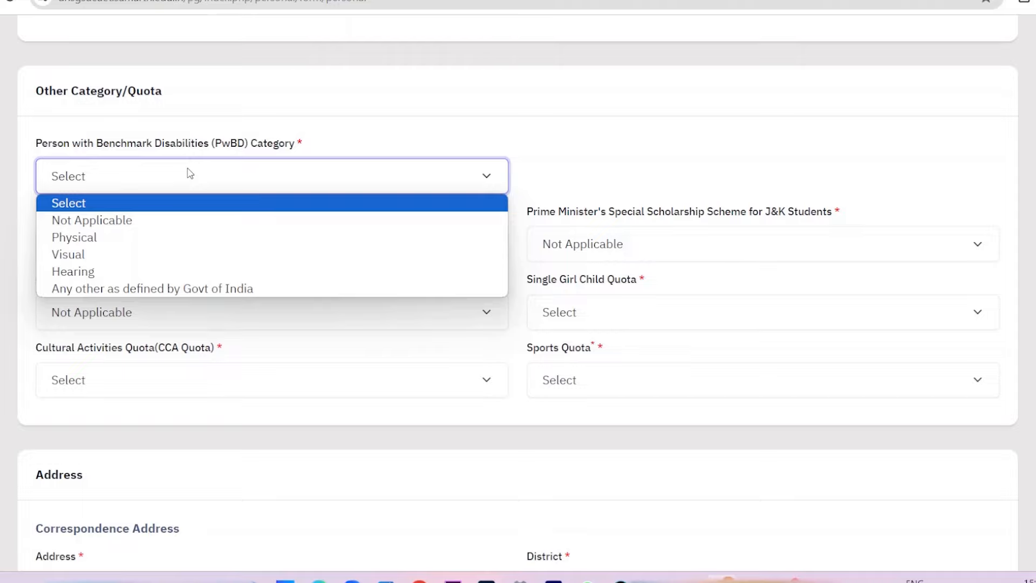
pyautogui.click(153, 222)
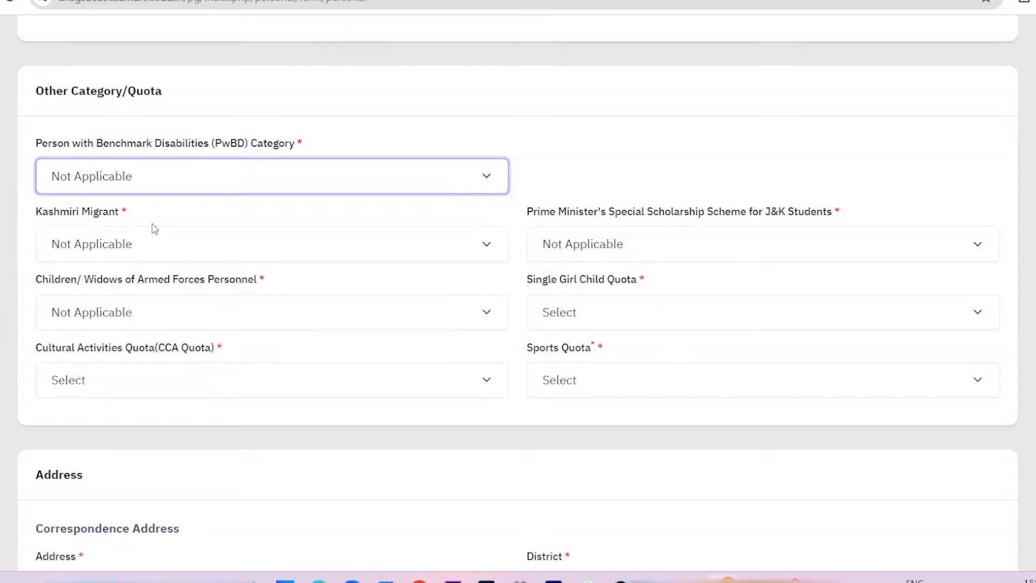
pyautogui.click(301, 239)
pyautogui.click(595, 245)
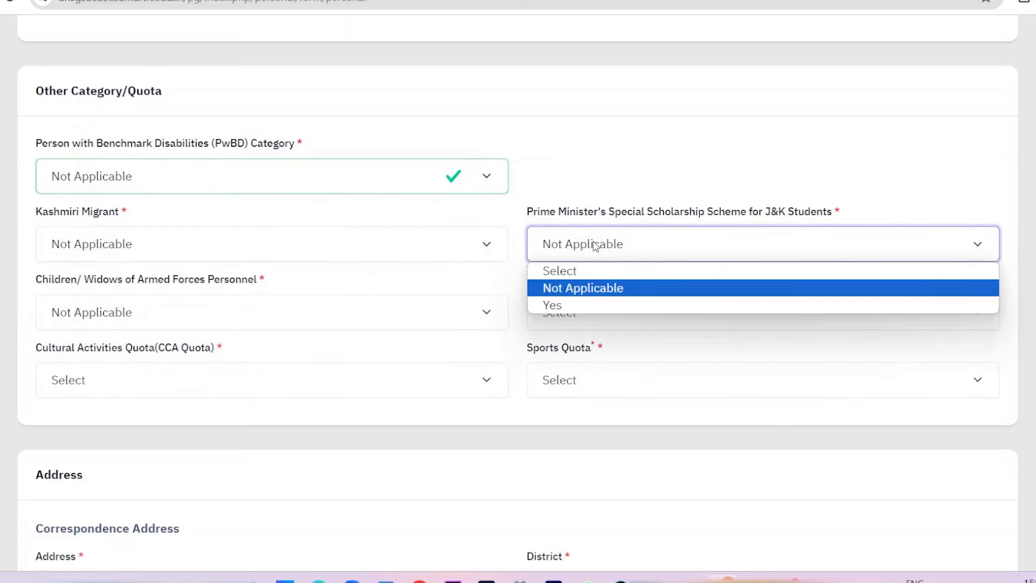
pyautogui.click(324, 311)
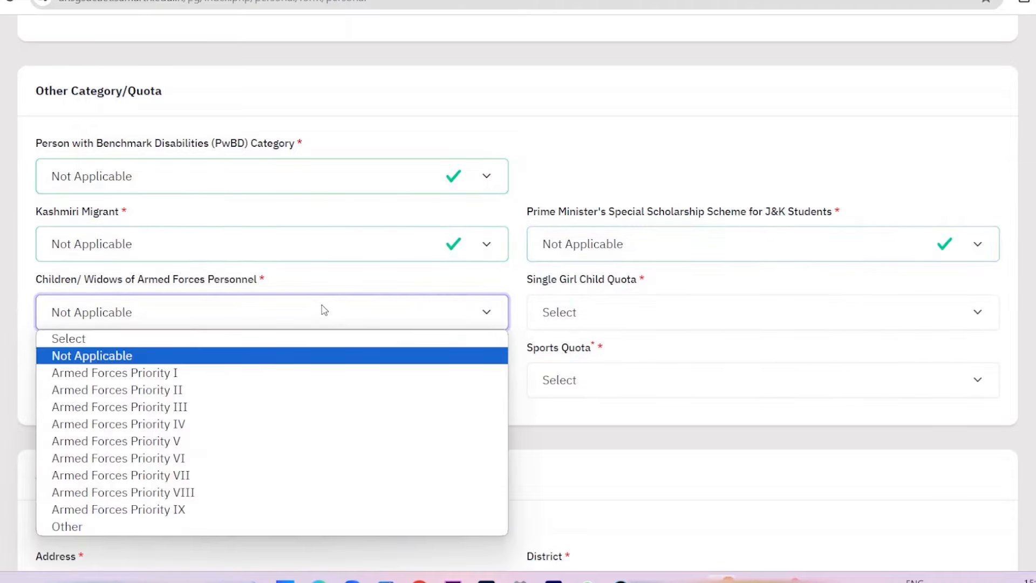
pyautogui.click(142, 357)
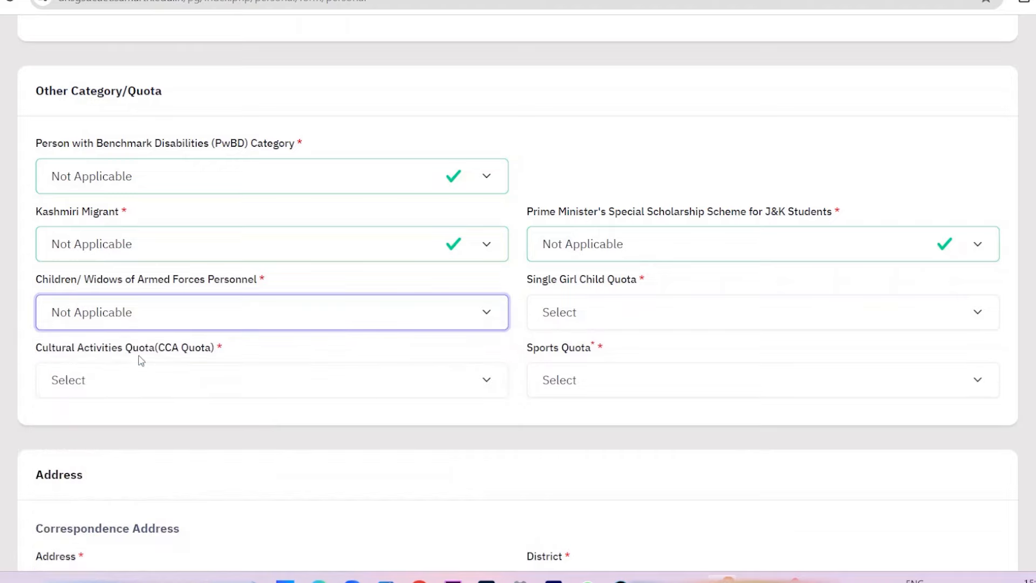
# Answer No for Single Girl Child and Sports Quota, and Not Applicable for cultural activities.
pyautogui.click(579, 313)
pyautogui.click(568, 372)
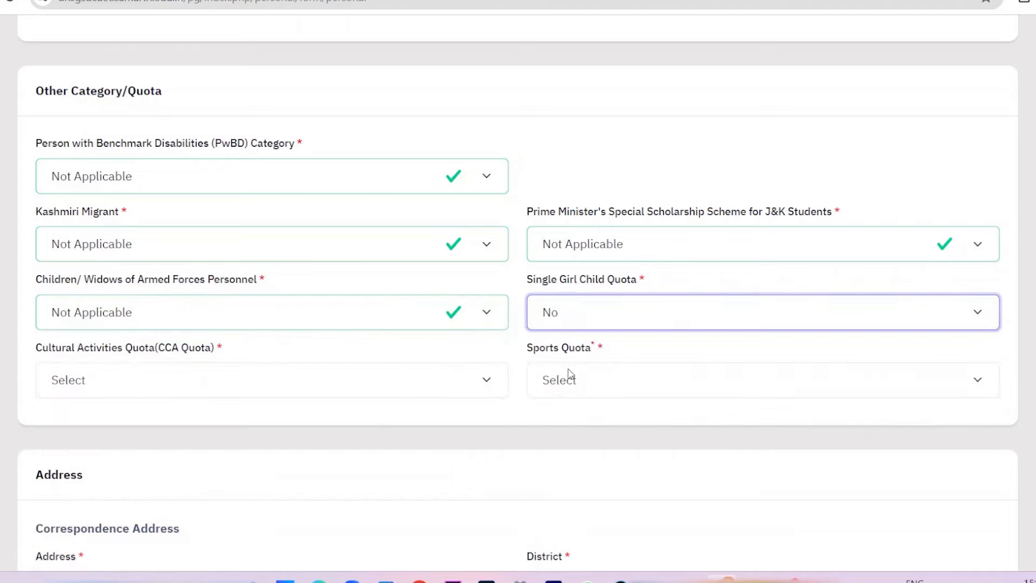
pyautogui.click(374, 394)
pyautogui.click(375, 394)
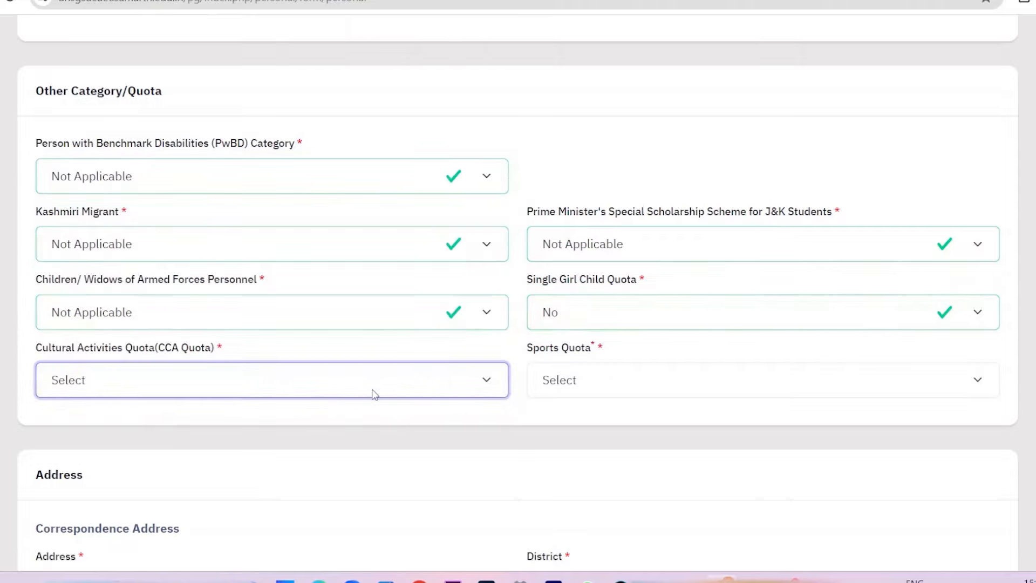
pyautogui.click(375, 394)
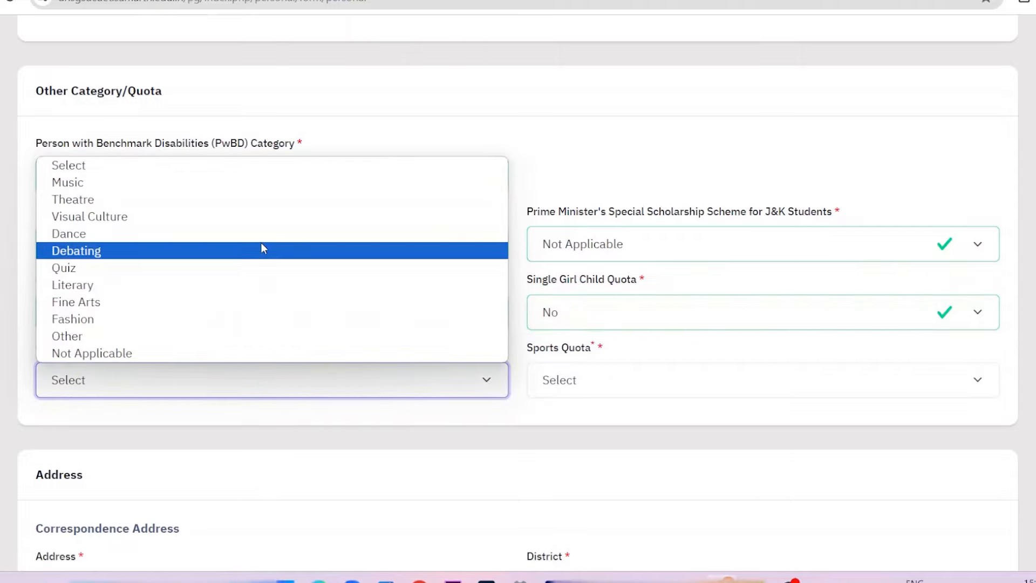
pyautogui.click(247, 351)
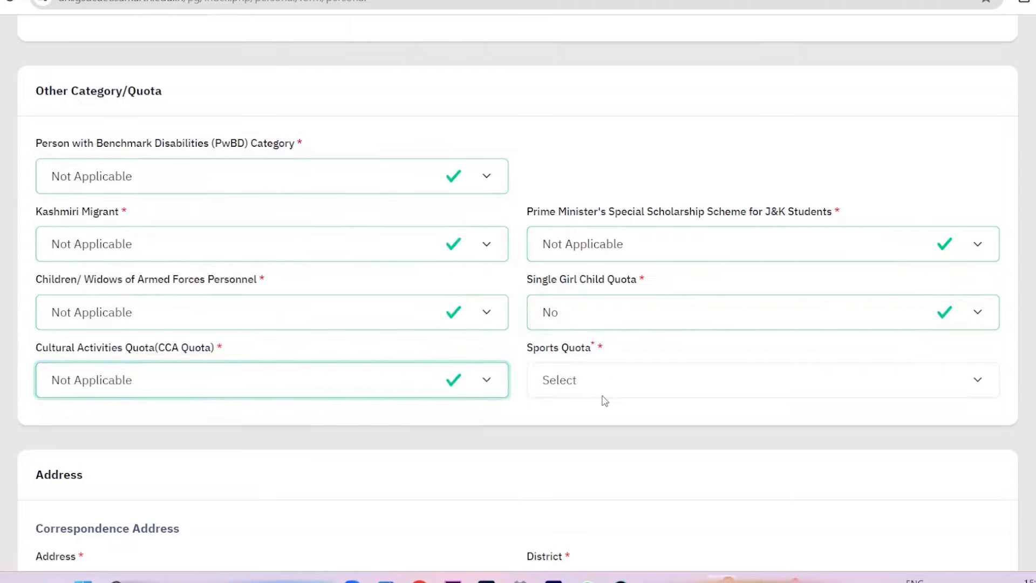
pyautogui.click(609, 381)
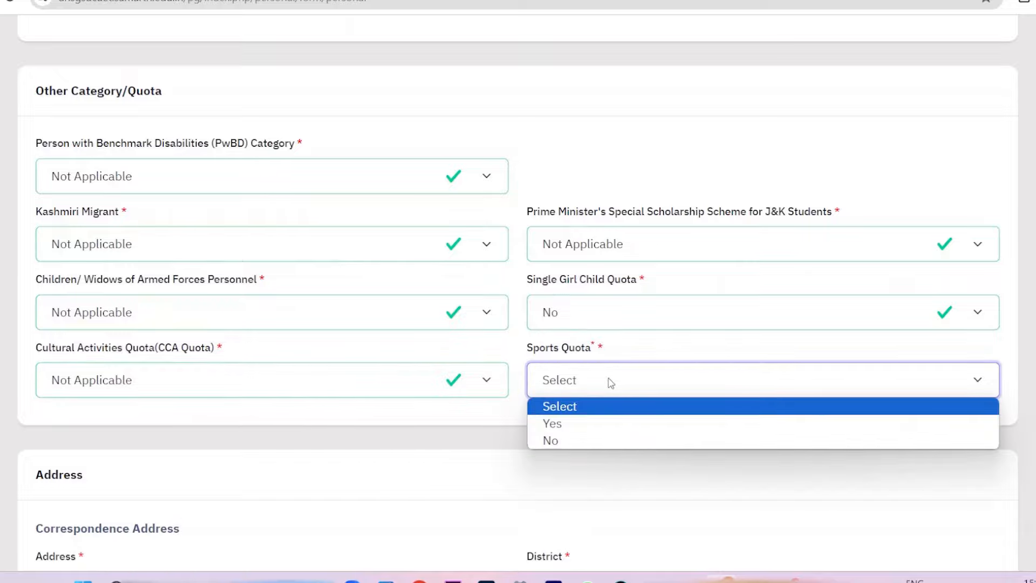
pyautogui.click(581, 439)
pyautogui.scroll(-6, 499, 410)
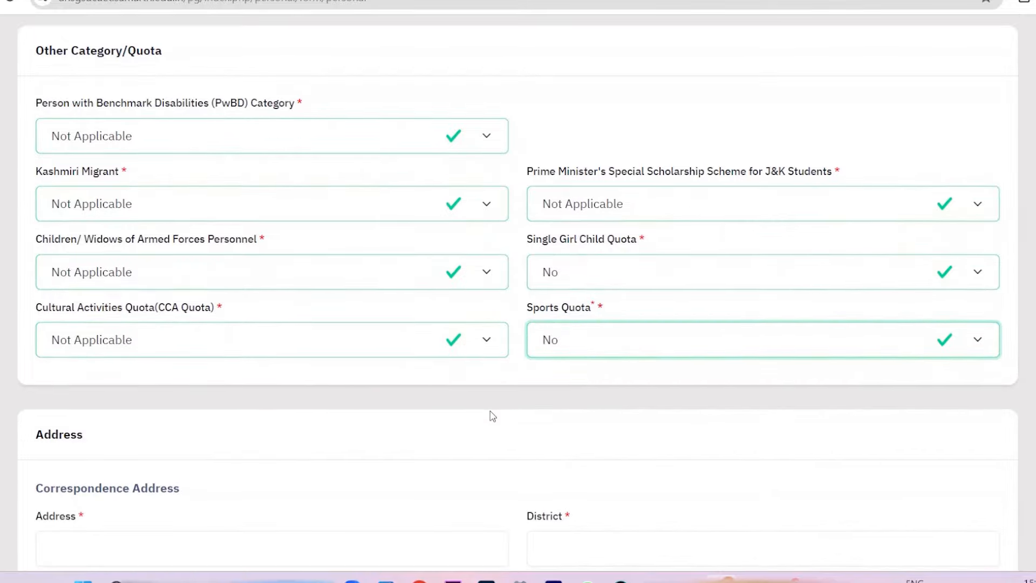
# Fill the address and district, selecting India as the country.
pyautogui.scroll(-1, 493, 416)
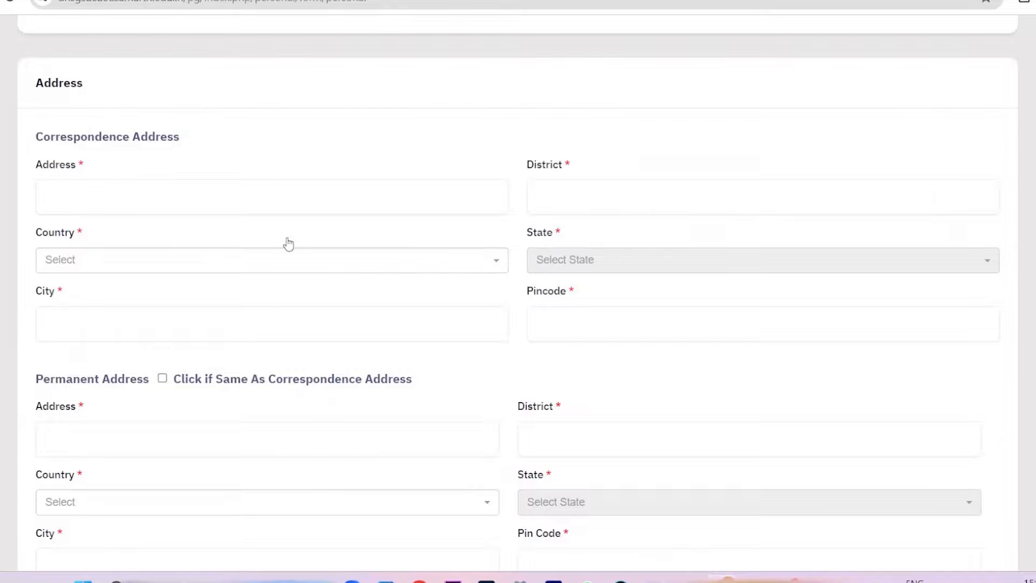
pyautogui.click(269, 209)
pyautogui.click(541, 212)
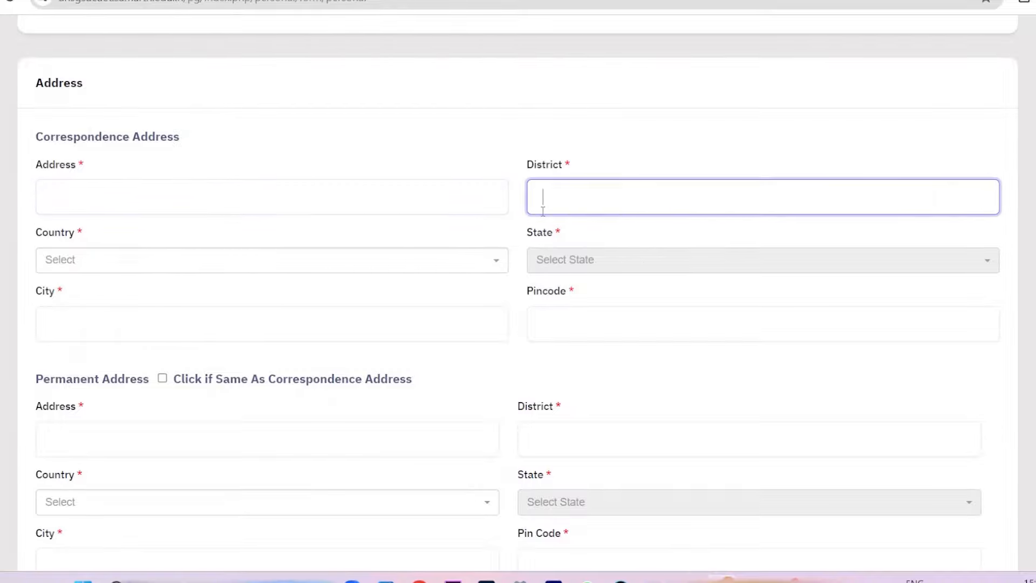
pyautogui.click(408, 294)
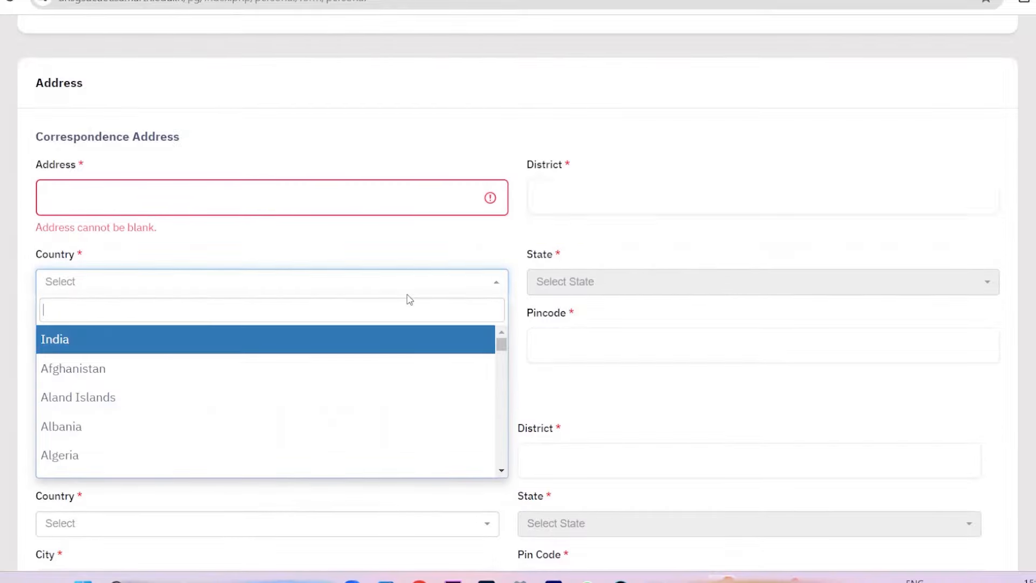
pyautogui.click(384, 339)
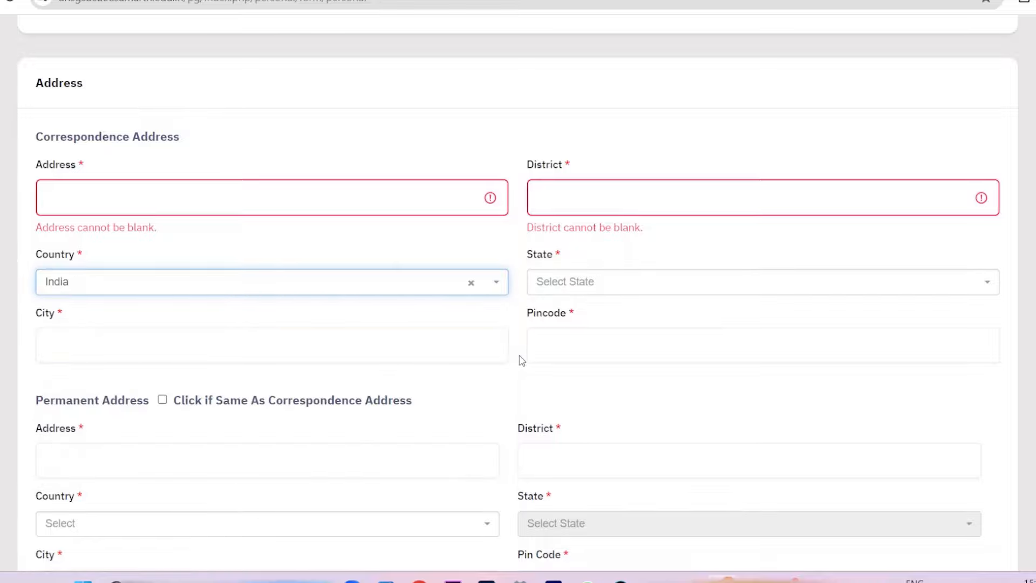
# Save the profile details and confirm the save prompt.
pyautogui.scroll(-3, 520, 359)
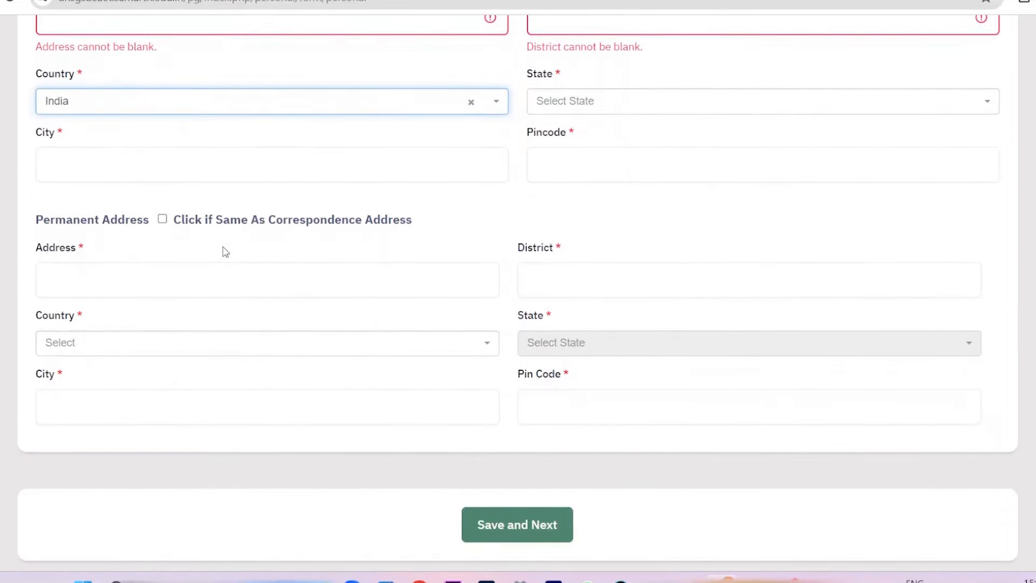
pyautogui.scroll(-2, 205, 257)
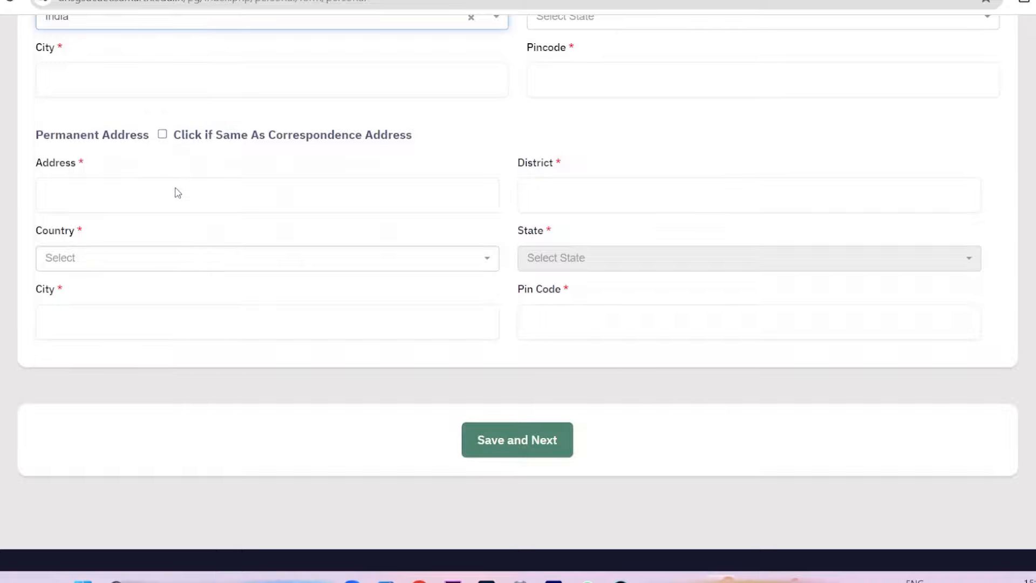
pyautogui.scroll(-2, 196, 227)
pyautogui.scroll(-1, 481, 355)
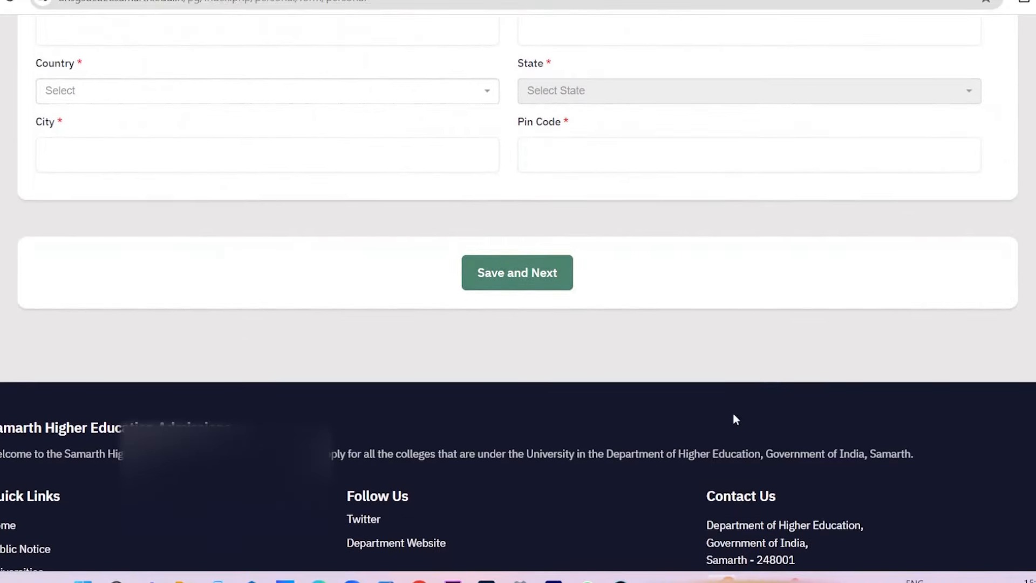
pyautogui.click(497, 259)
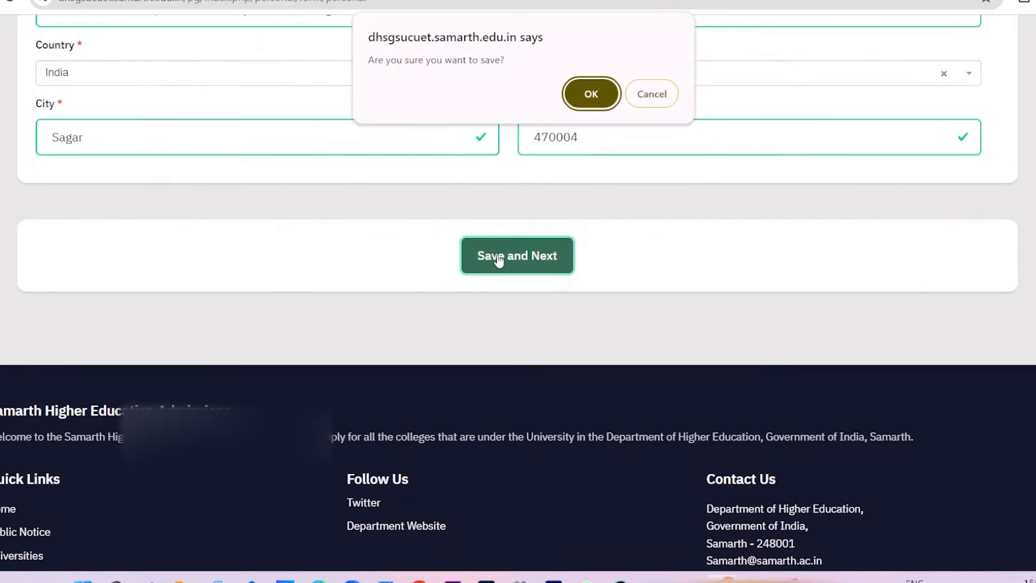
pyautogui.click(594, 100)
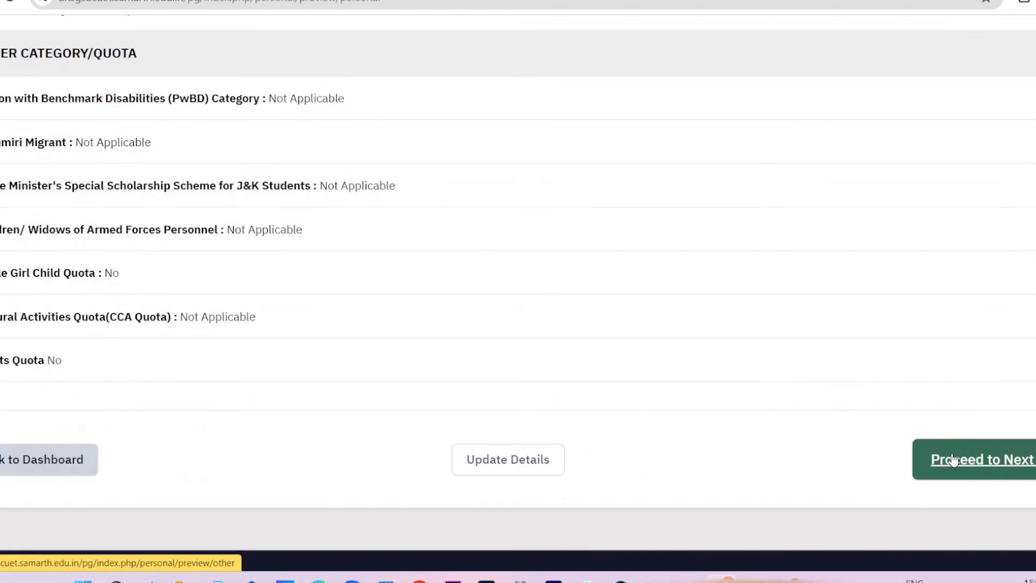
# Proceed to Other Details and answer No to the illness and NCC certificate questions.
pyautogui.click(953, 459)
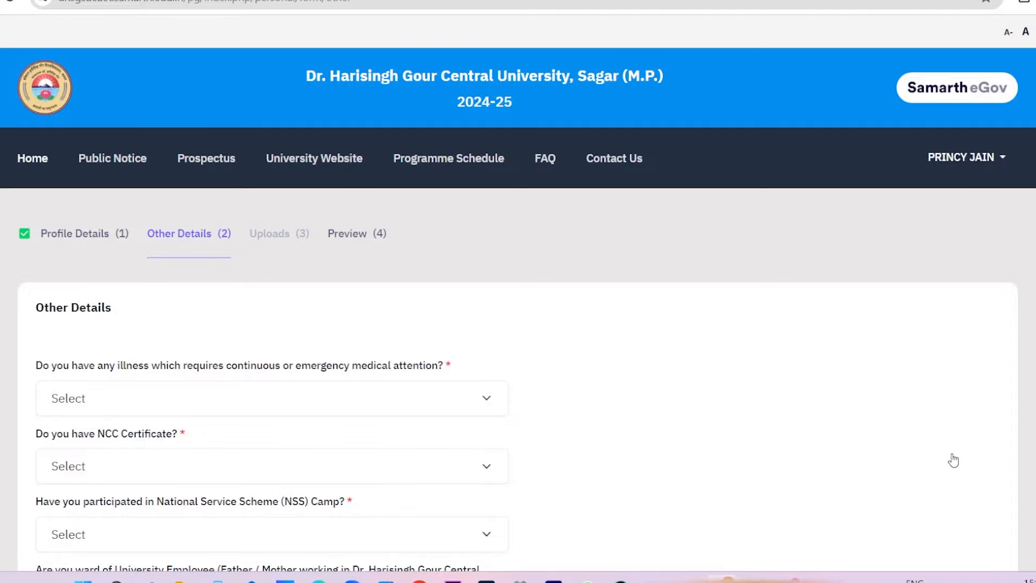
pyautogui.scroll(-1, 313, 403)
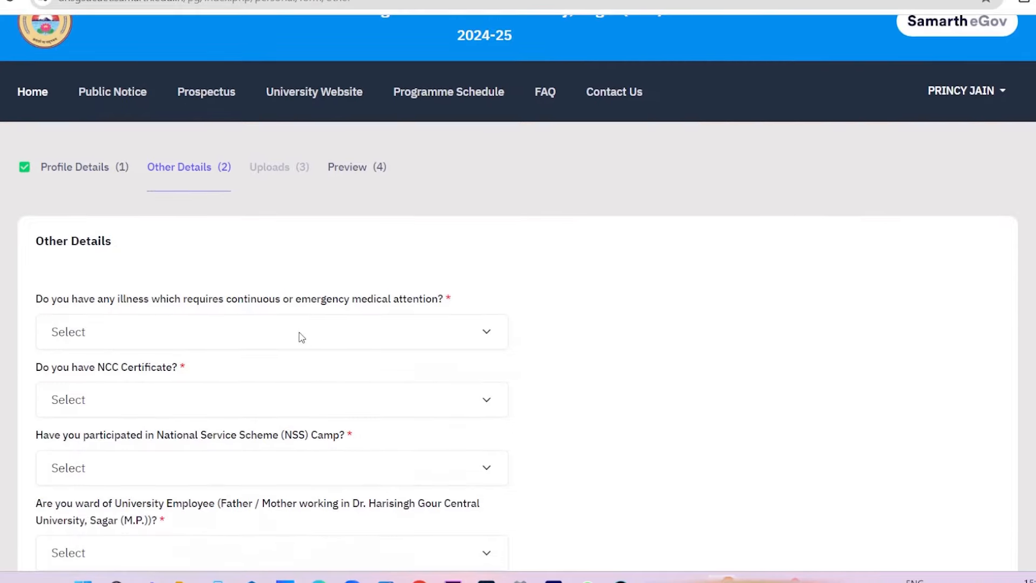
pyautogui.click(293, 327)
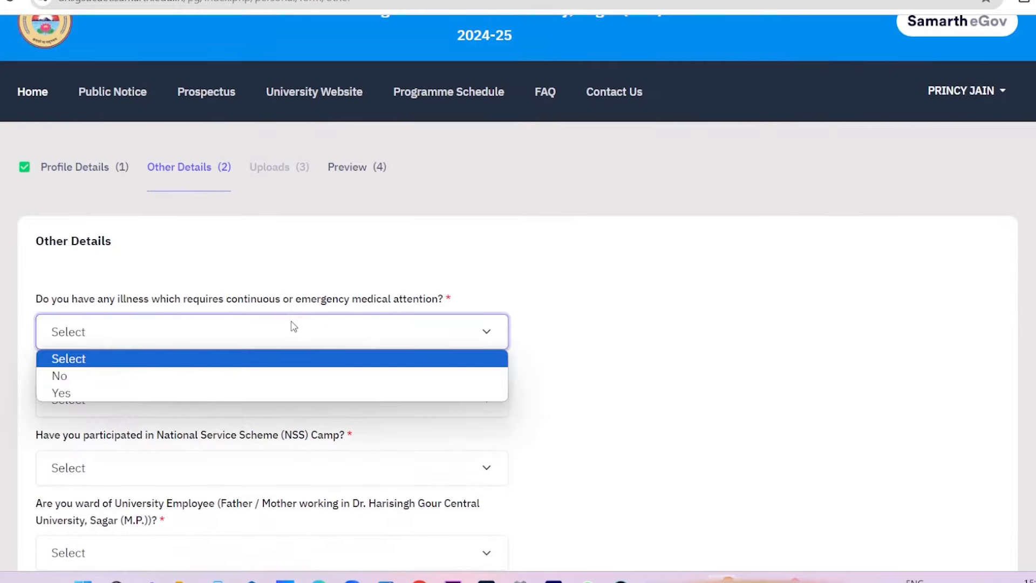
pyautogui.click(239, 376)
pyautogui.scroll(-1, 241, 378)
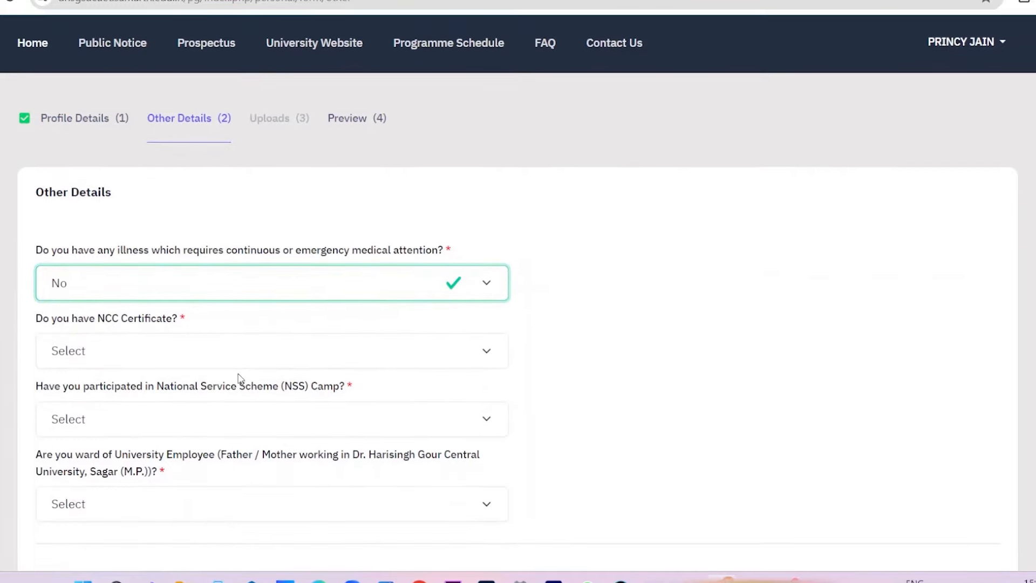
pyautogui.click(186, 352)
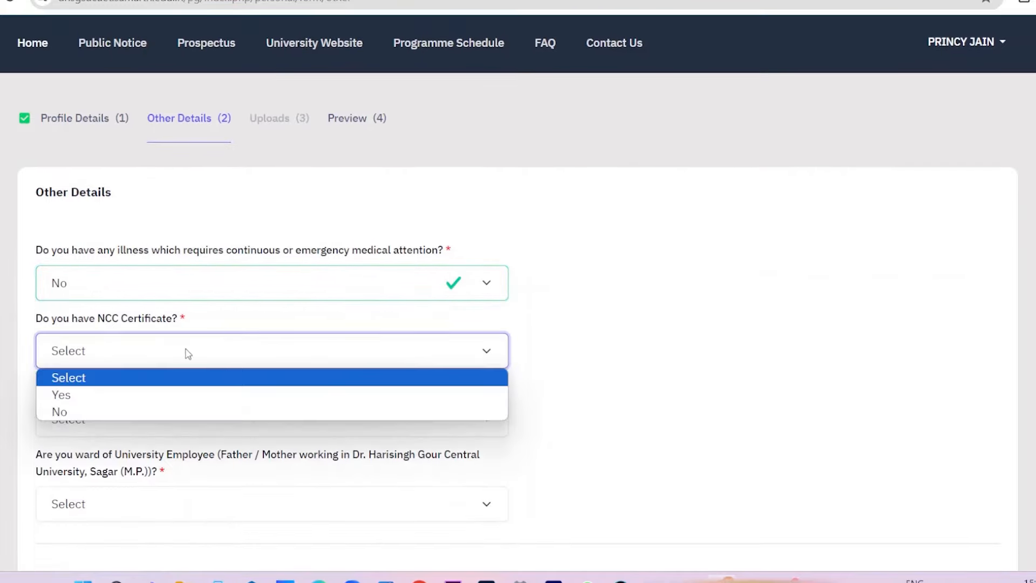
pyautogui.click(176, 402)
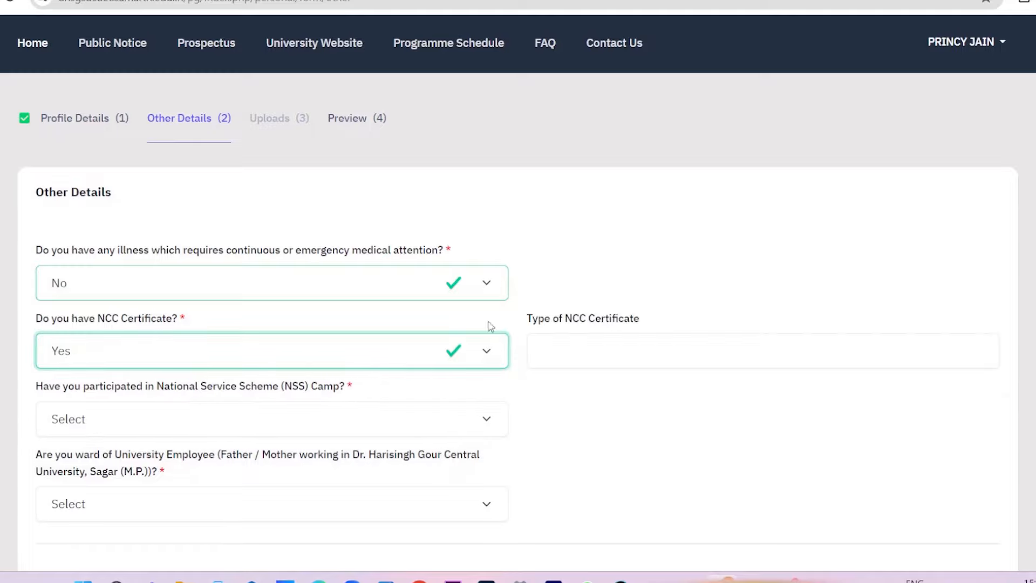
pyautogui.click(574, 351)
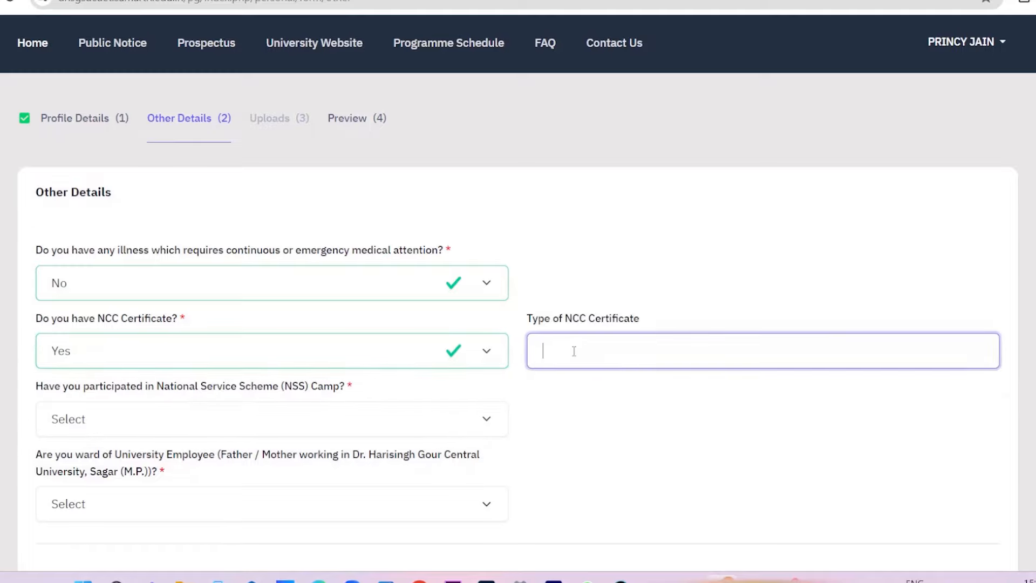
pyautogui.click(423, 358)
pyautogui.click(368, 411)
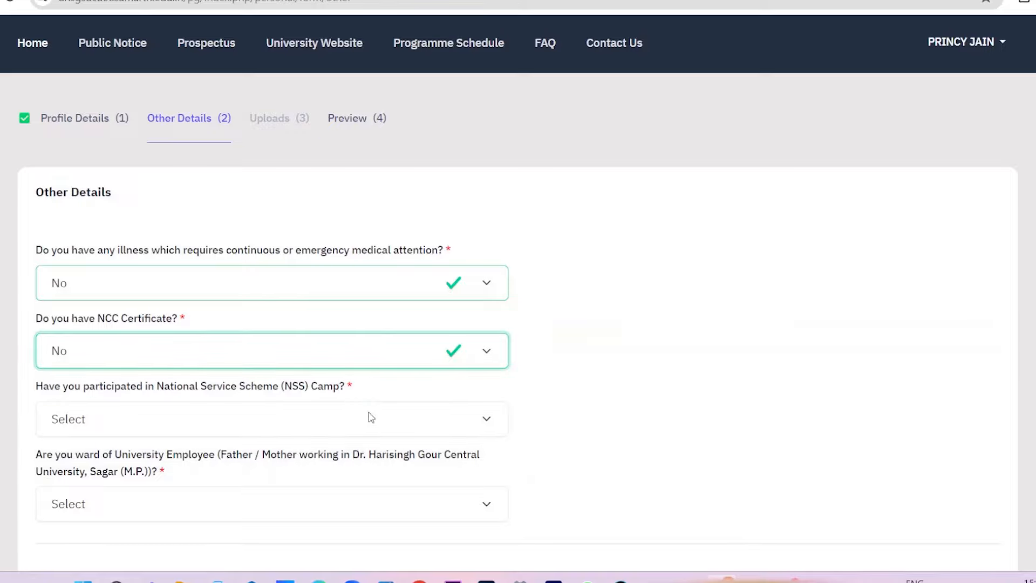
# Answer No to the NSS camp and university-employee ward questions.
pyautogui.scroll(-1, 272, 372)
pyautogui.click(181, 373)
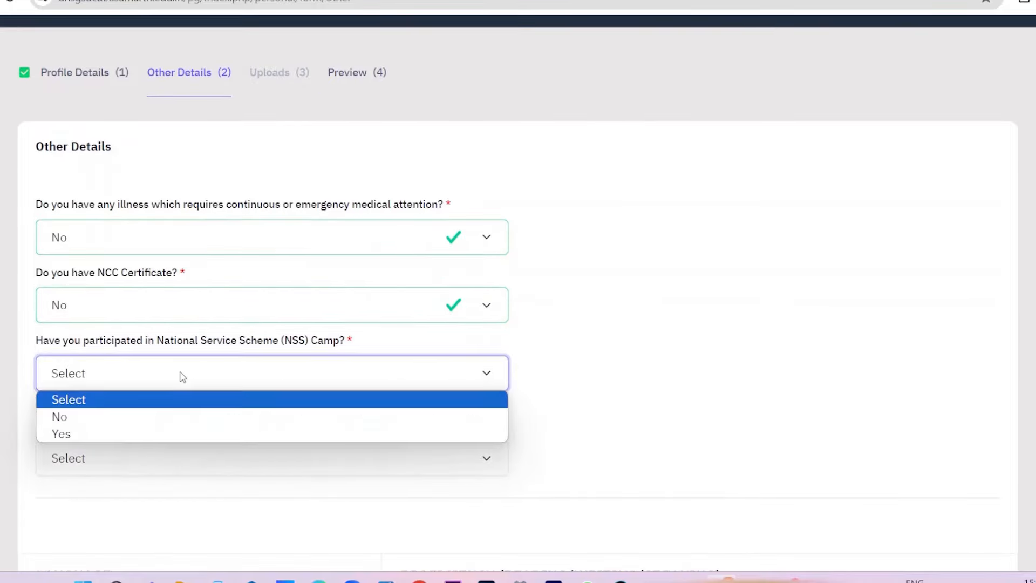
pyautogui.click(165, 438)
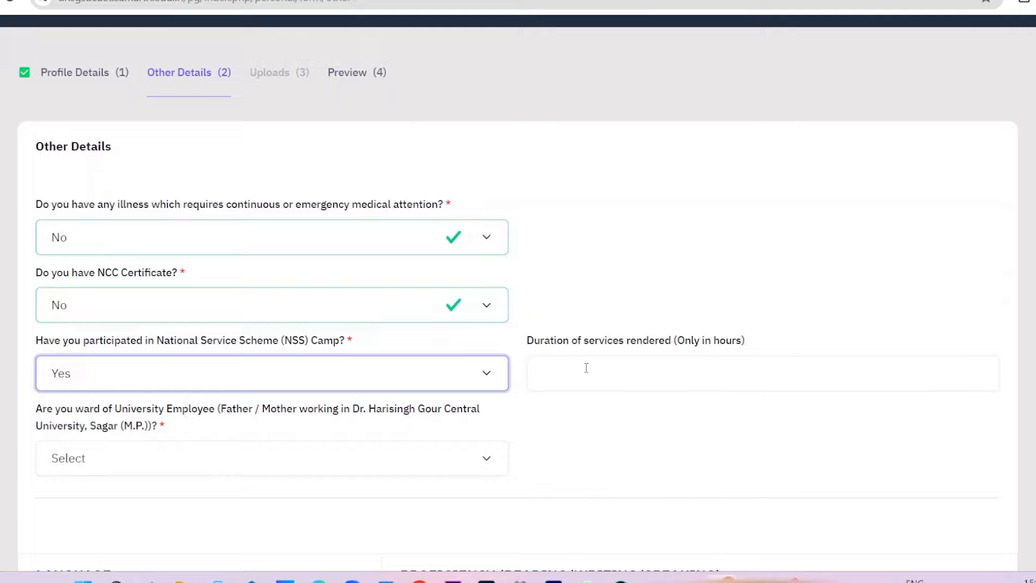
pyautogui.click(648, 349)
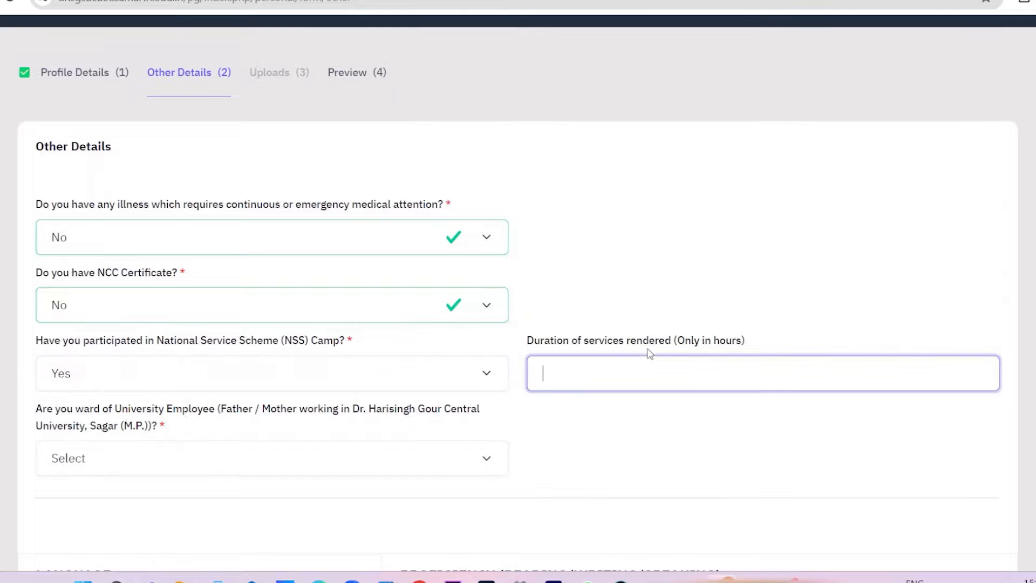
pyautogui.click(456, 381)
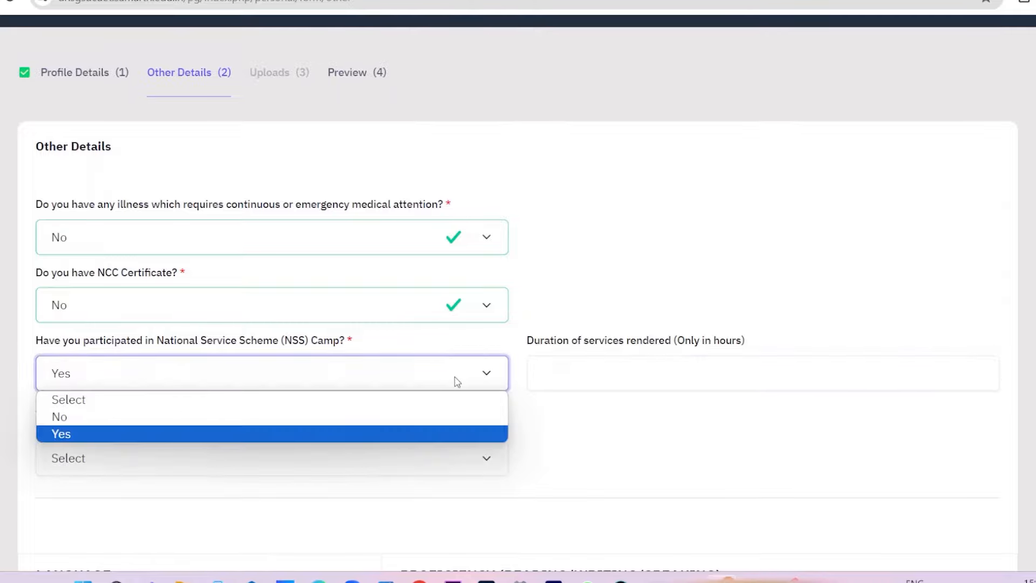
pyautogui.click(377, 423)
pyautogui.press('Tab')
pyautogui.scroll(-1, 375, 421)
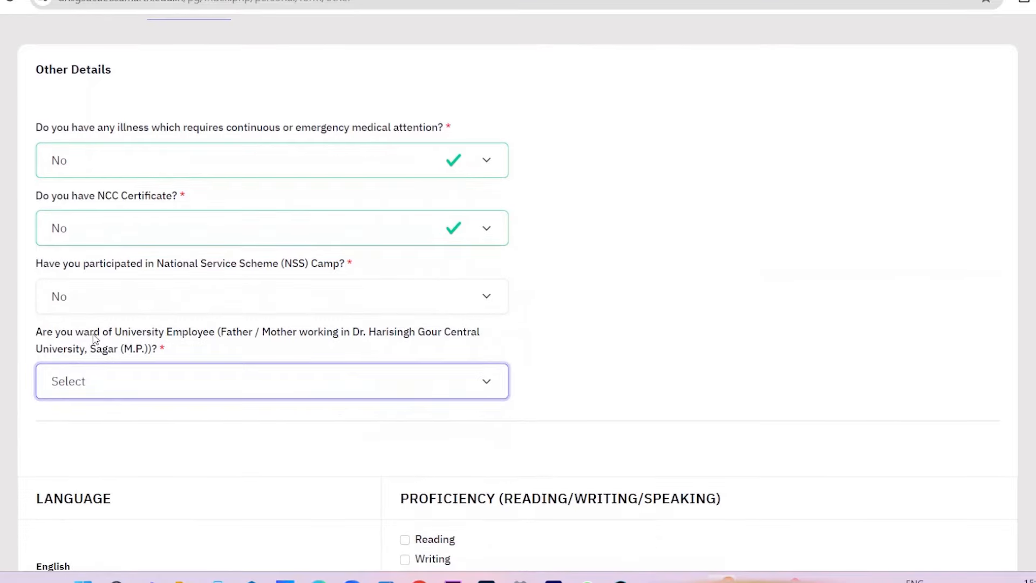
pyautogui.click(139, 380)
pyautogui.click(127, 442)
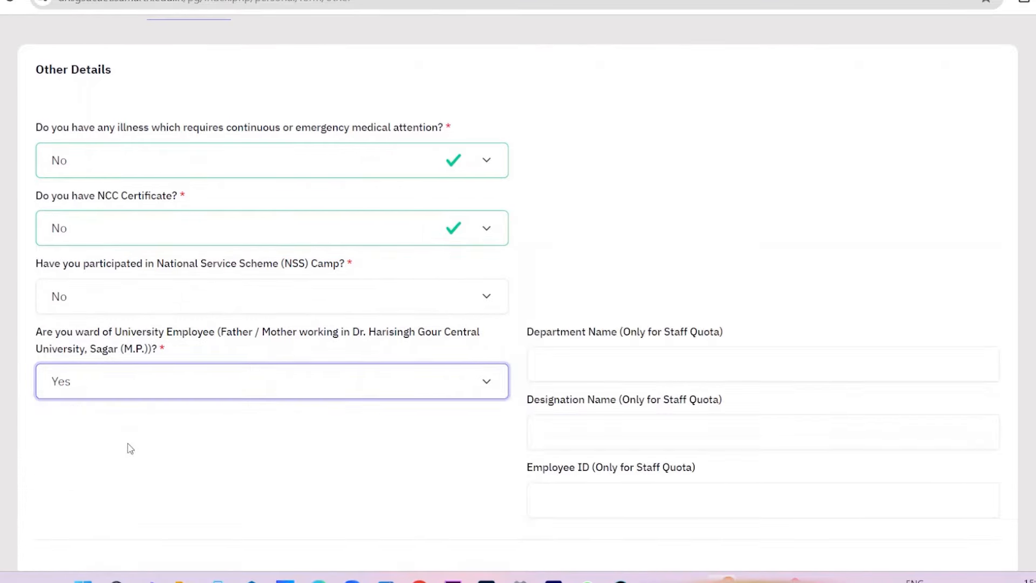
pyautogui.scroll(-1, 465, 422)
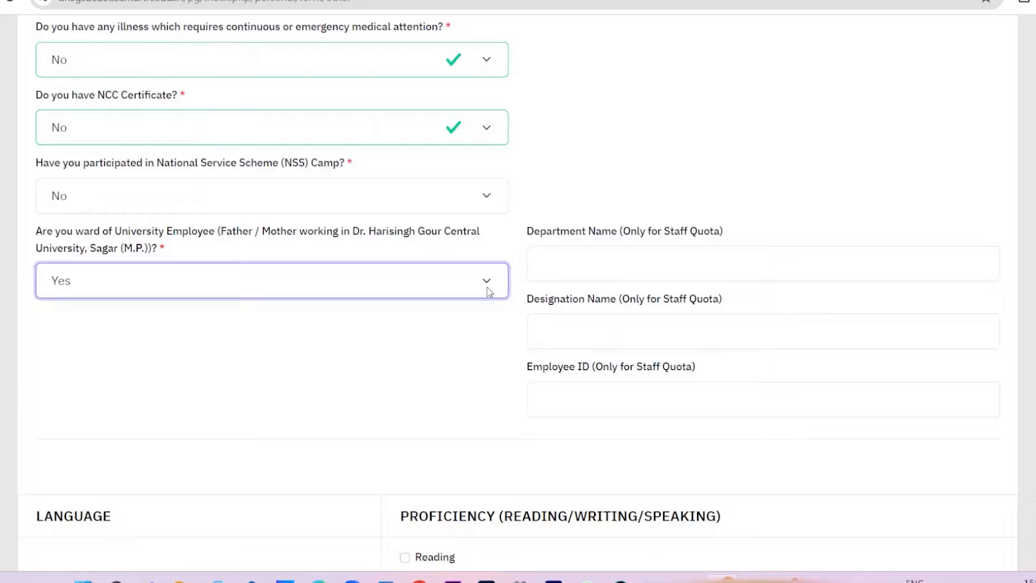
pyautogui.click(489, 291)
pyautogui.click(426, 330)
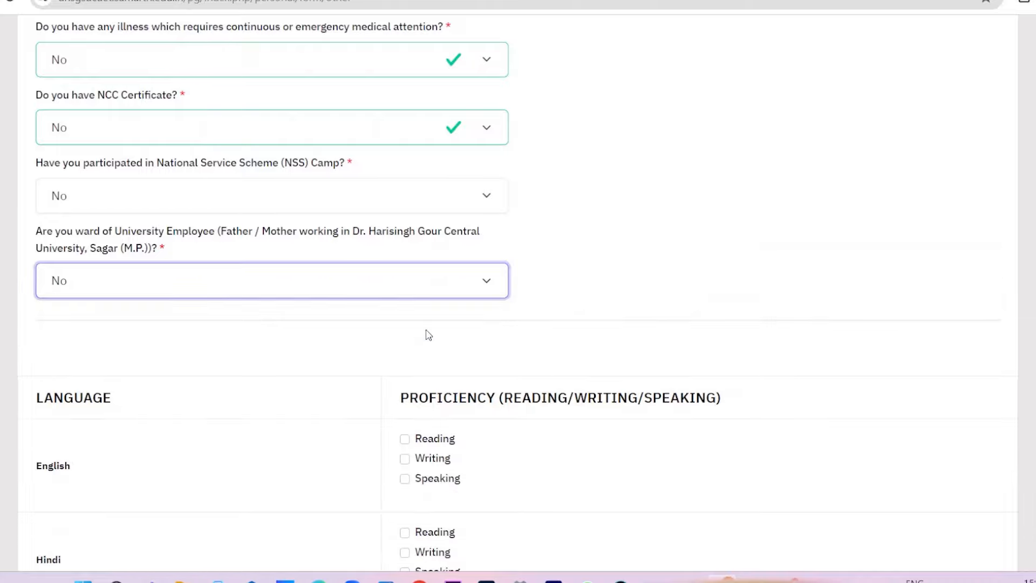
# Tick Reading, Writing and Speaking for both English and Hindi.
pyautogui.scroll(-5, 428, 334)
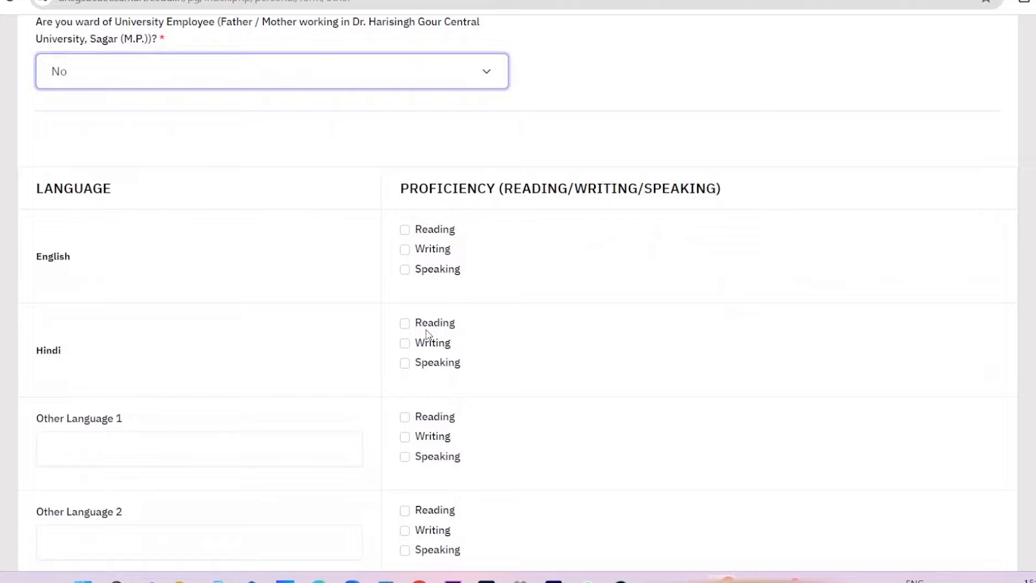
pyautogui.click(404, 171)
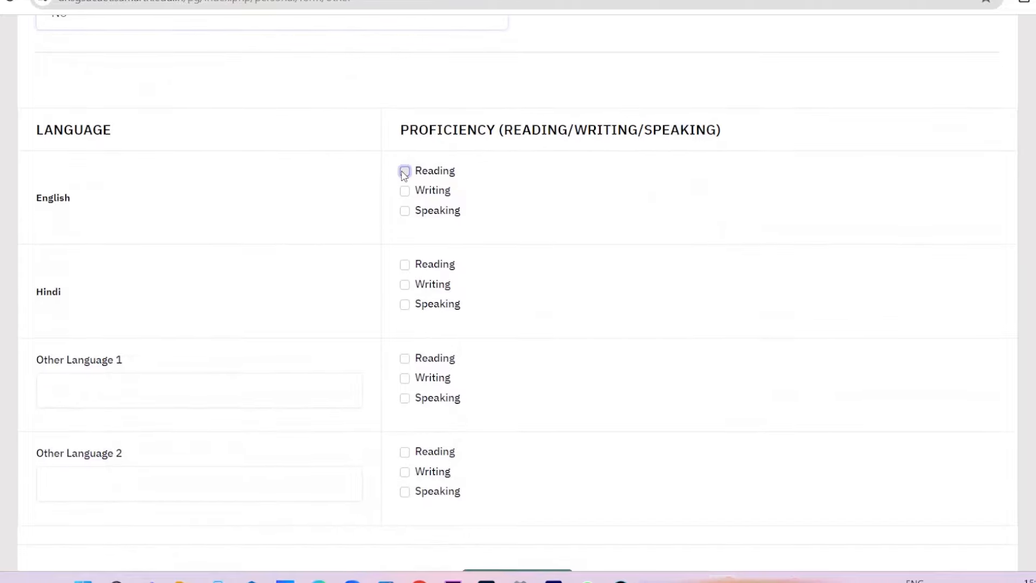
pyautogui.click(406, 192)
pyautogui.click(404, 211)
pyautogui.click(405, 265)
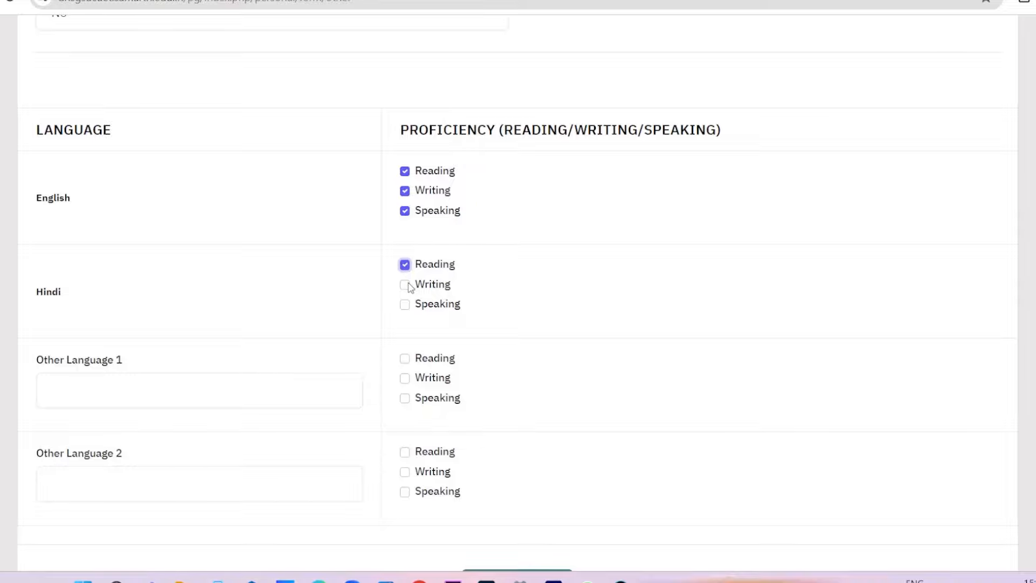
pyautogui.click(405, 285)
pyautogui.click(405, 304)
pyautogui.scroll(-3, 359, 399)
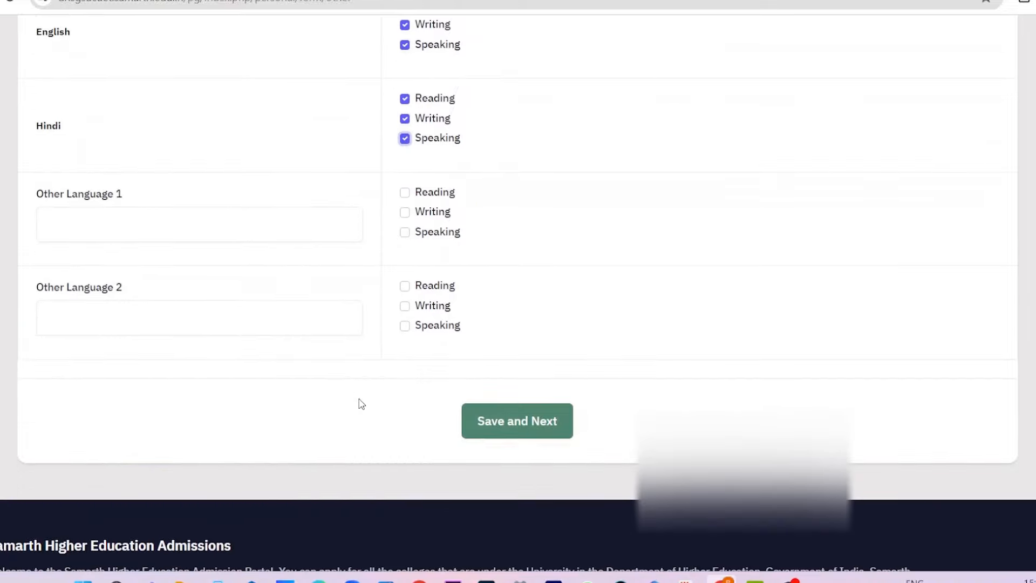
pyautogui.scroll(-1, 362, 404)
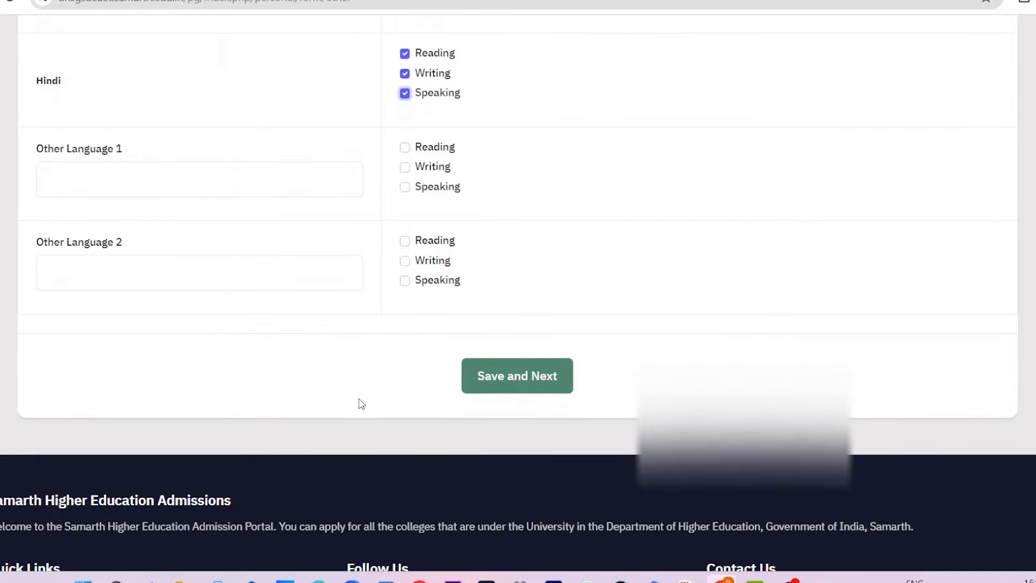
# Save the Other Details and proceed to the Uploads step.
pyautogui.click(529, 380)
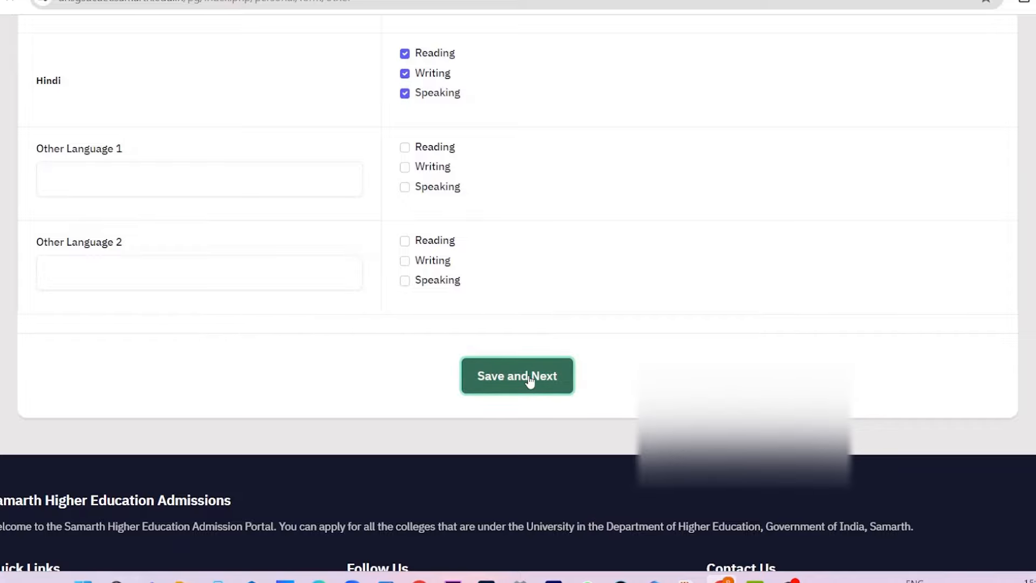
pyautogui.scroll(-4, 529, 381)
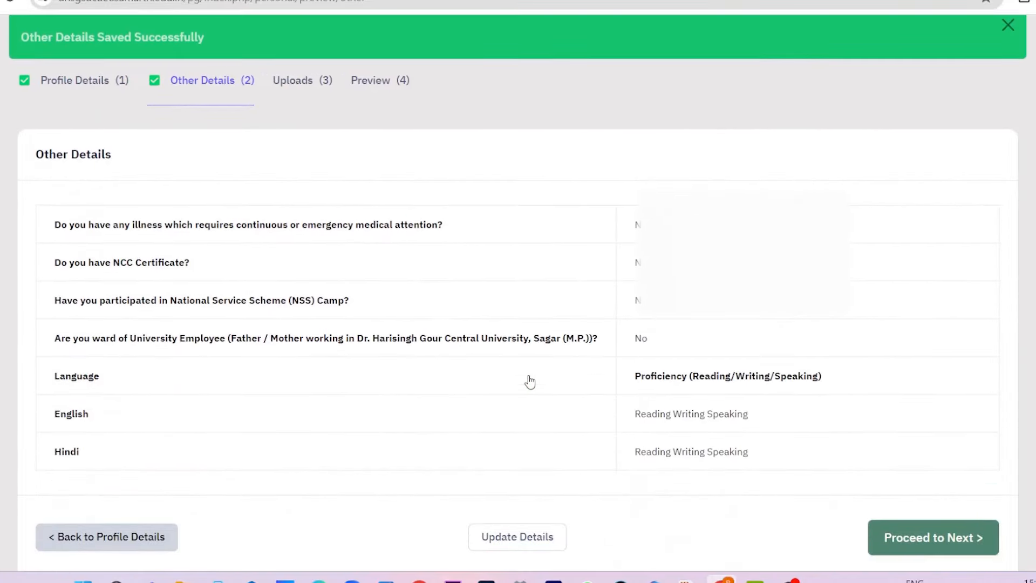
pyautogui.scroll(-2, 530, 381)
pyautogui.click(917, 463)
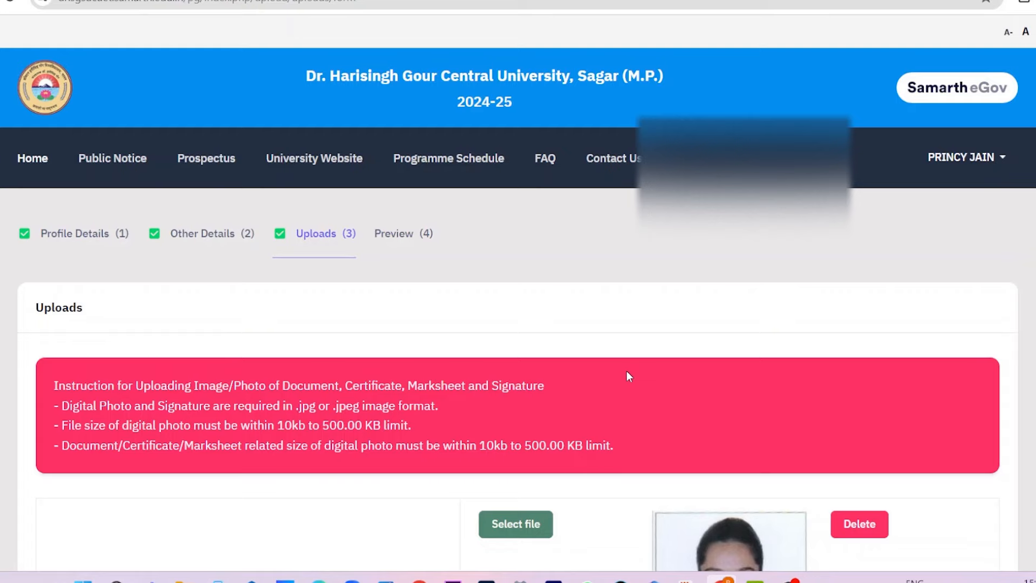
# Upload SRM_ListofStudentsReport (5).pdf as the registration certificate.
pyautogui.scroll(-10, 626, 376)
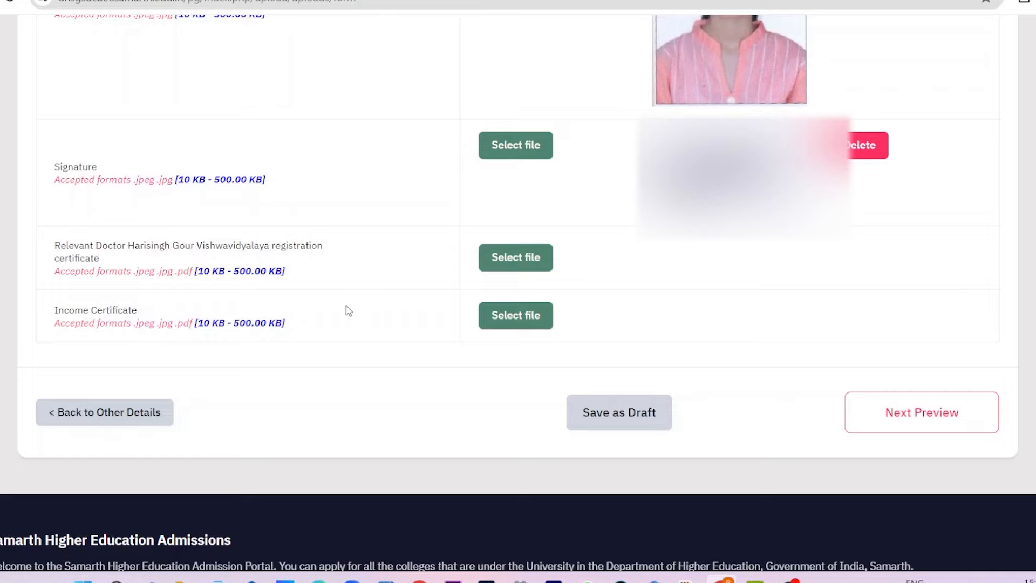
pyautogui.scroll(-3, 492, 122)
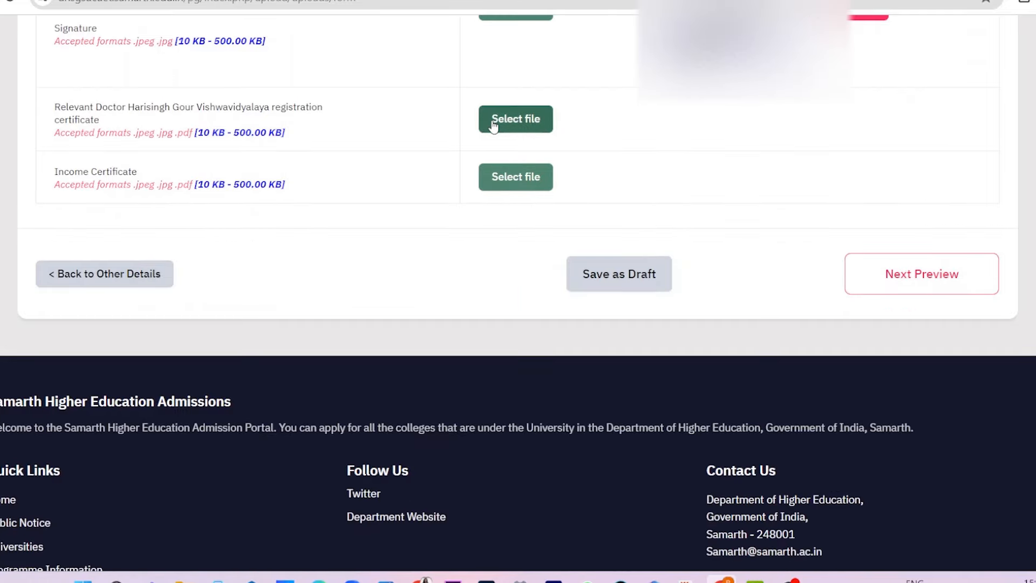
pyautogui.click(492, 121)
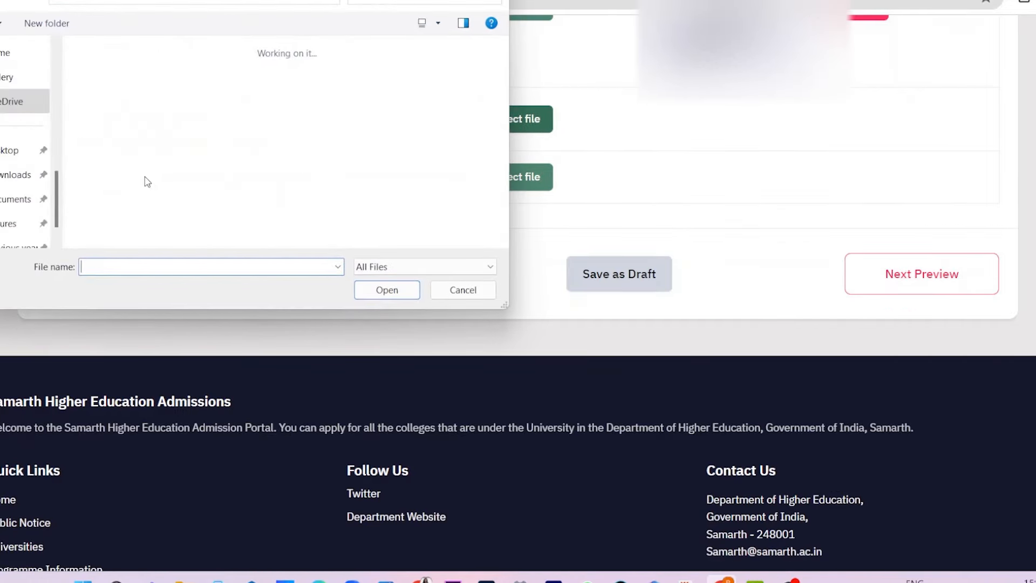
pyautogui.scroll(-3, 298, 201)
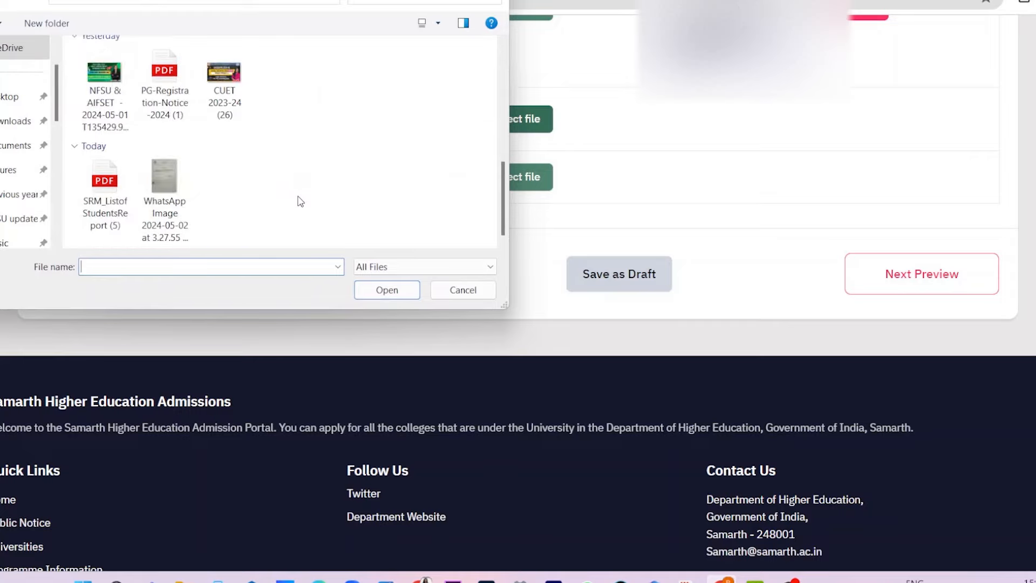
pyautogui.click(113, 205)
pyautogui.click(385, 294)
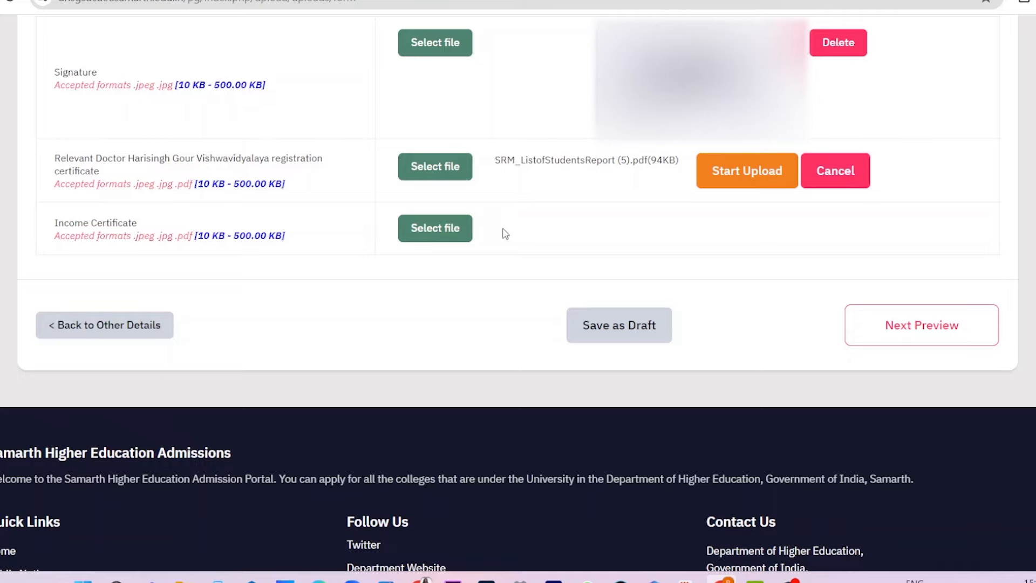
pyautogui.click(731, 189)
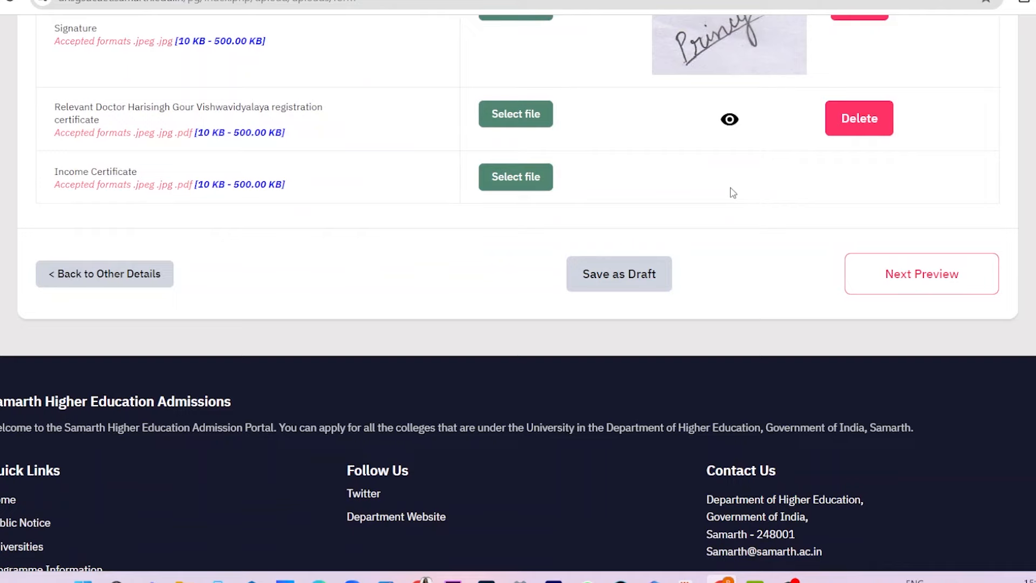
pyautogui.click(514, 182)
# Upload the WhatsApp image as the Income Certificate and open the final profile preview.
pyautogui.scroll(-5, 293, 157)
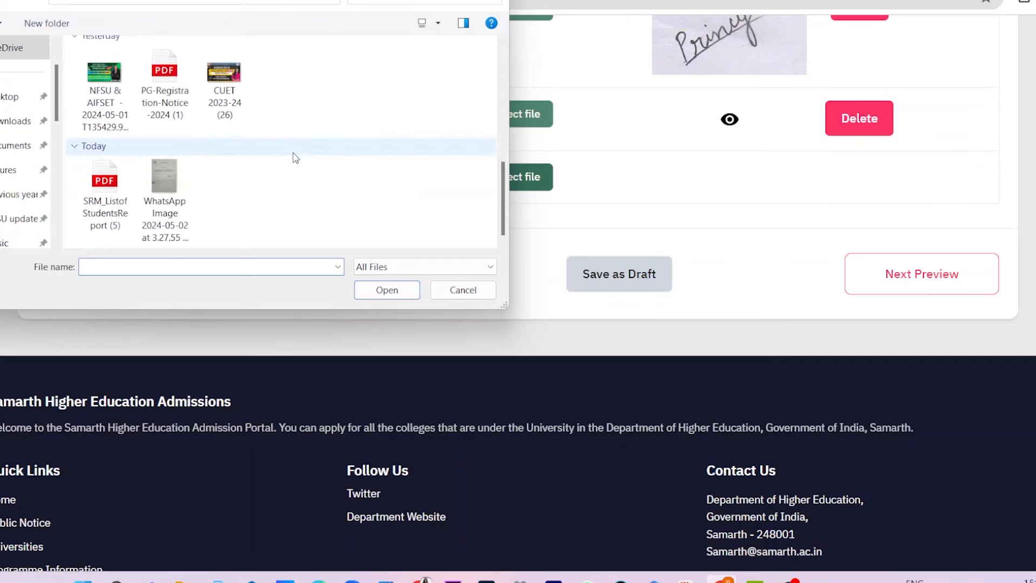
pyautogui.doubleClick(167, 192)
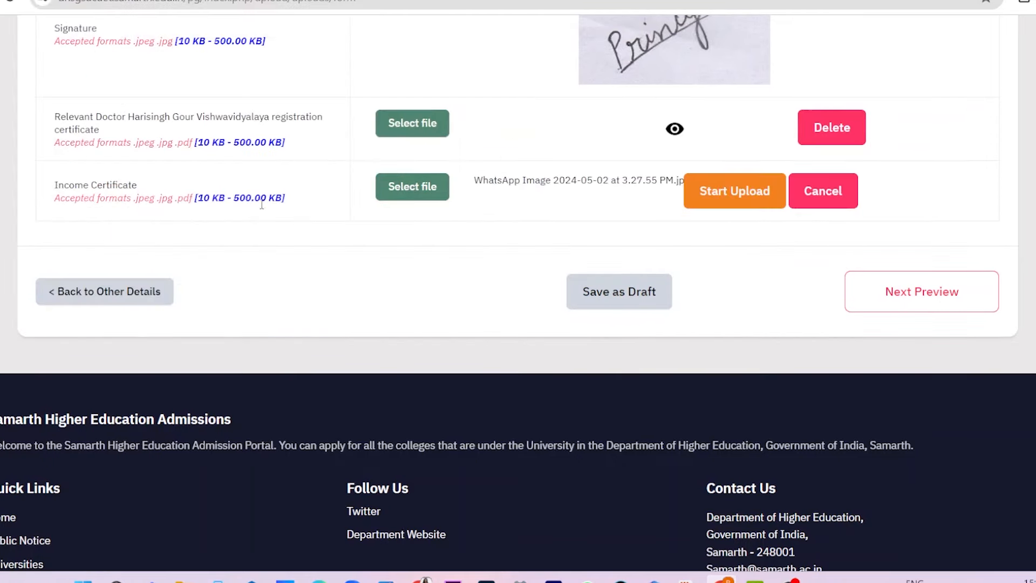
pyautogui.click(731, 190)
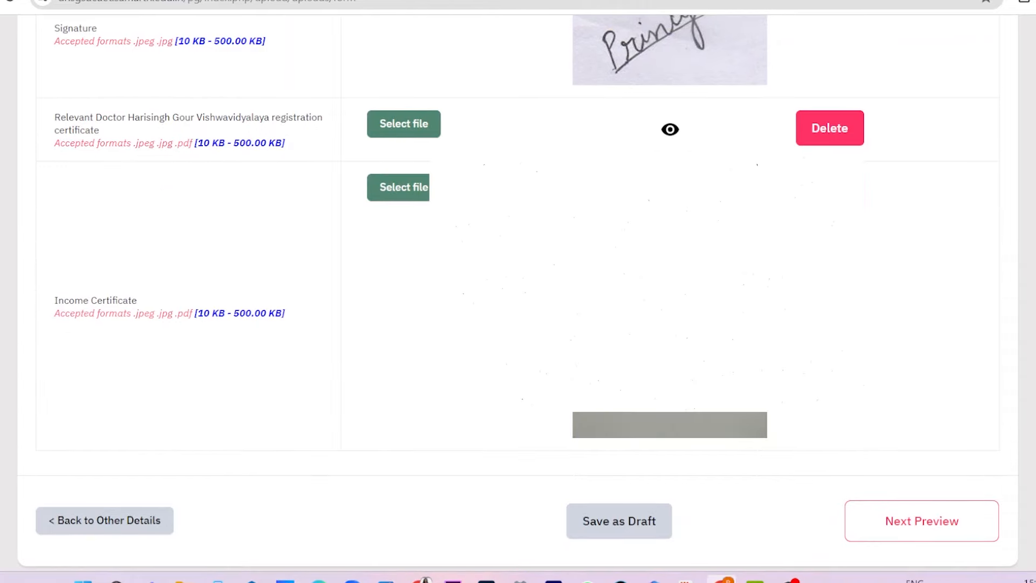
pyautogui.scroll(-5, 673, 144)
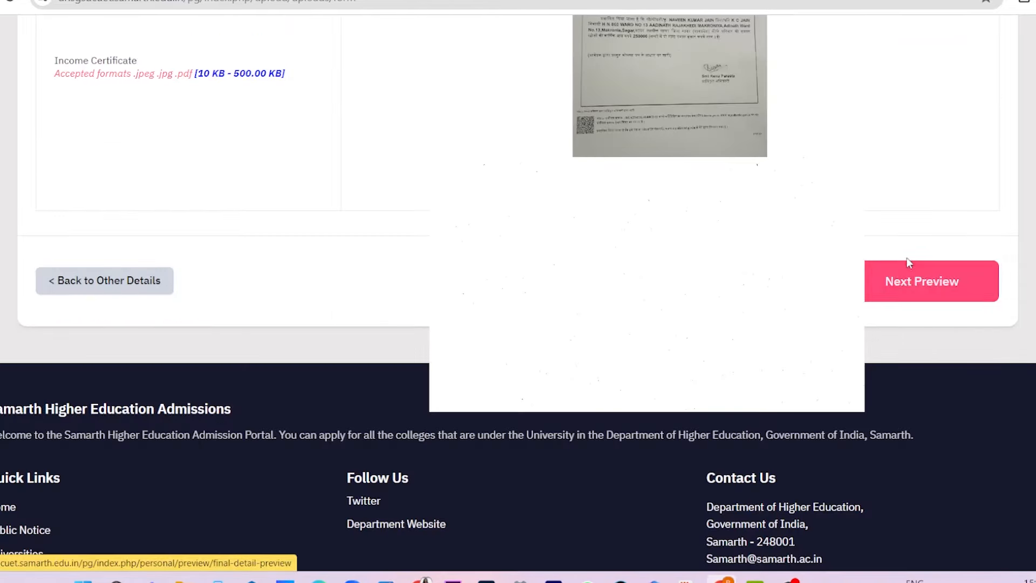
pyautogui.click(906, 291)
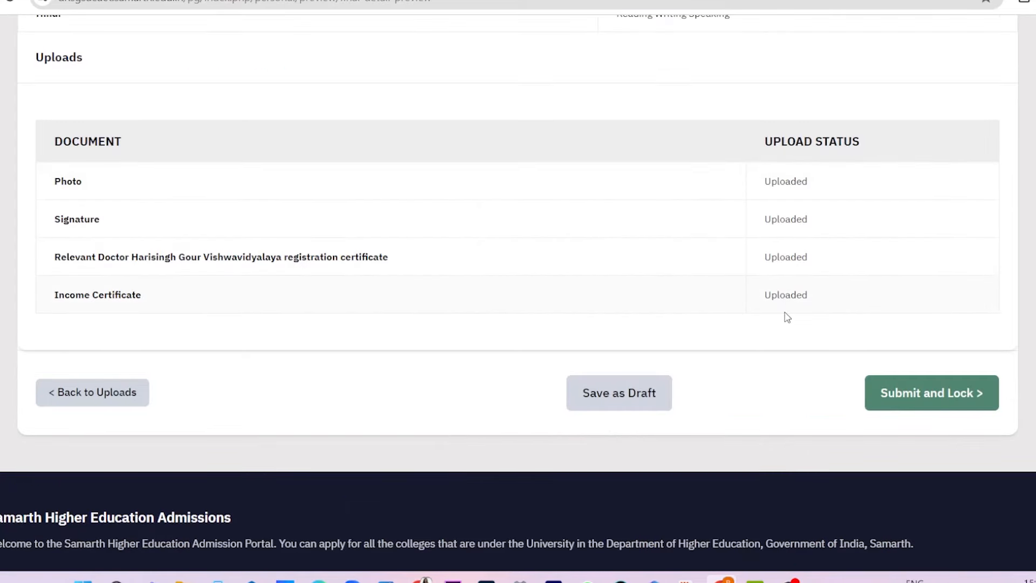
# Submit and lock the profile after accepting the correctness declaration.
pyautogui.click(926, 399)
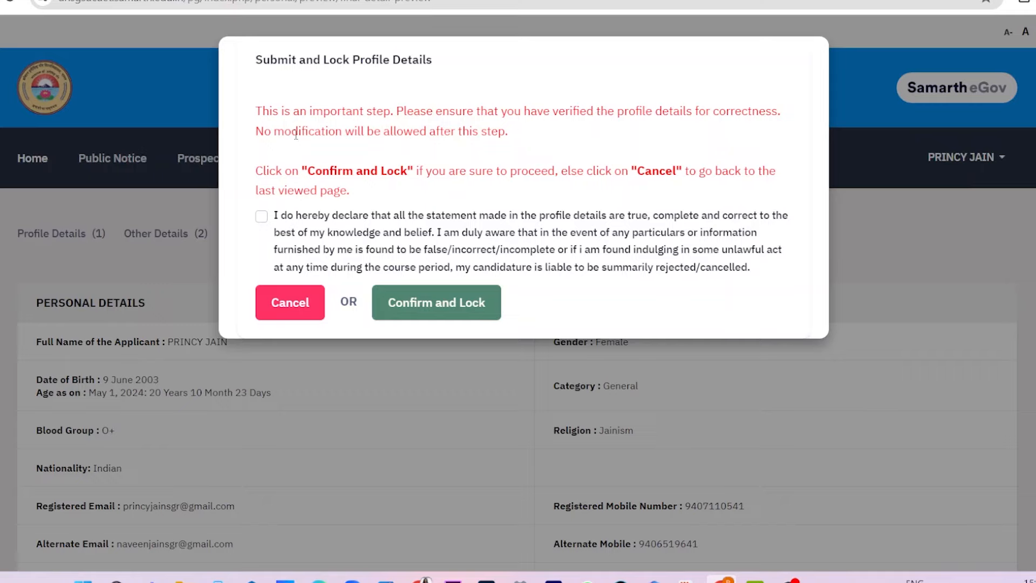
pyautogui.click(261, 216)
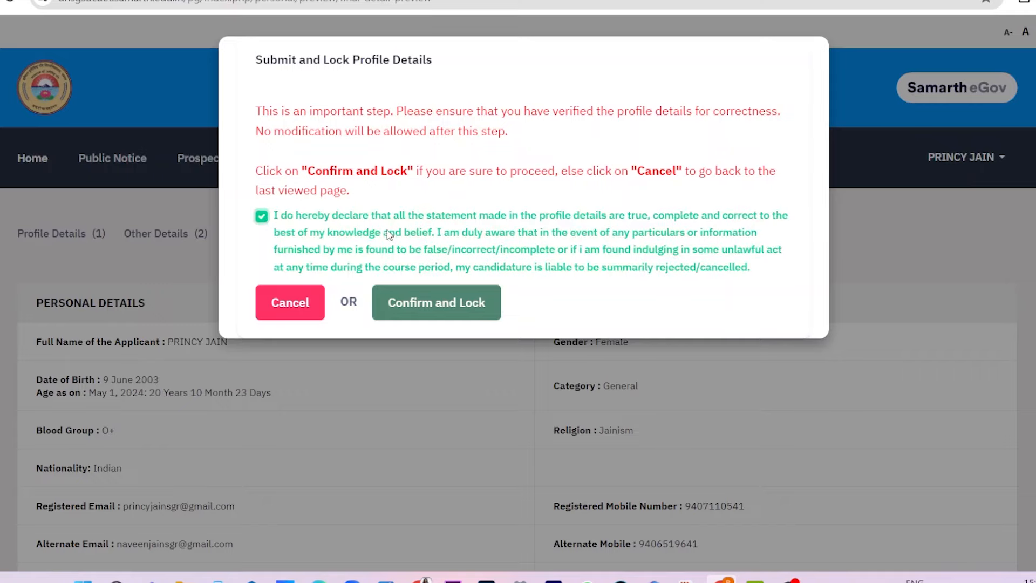
pyautogui.click(437, 303)
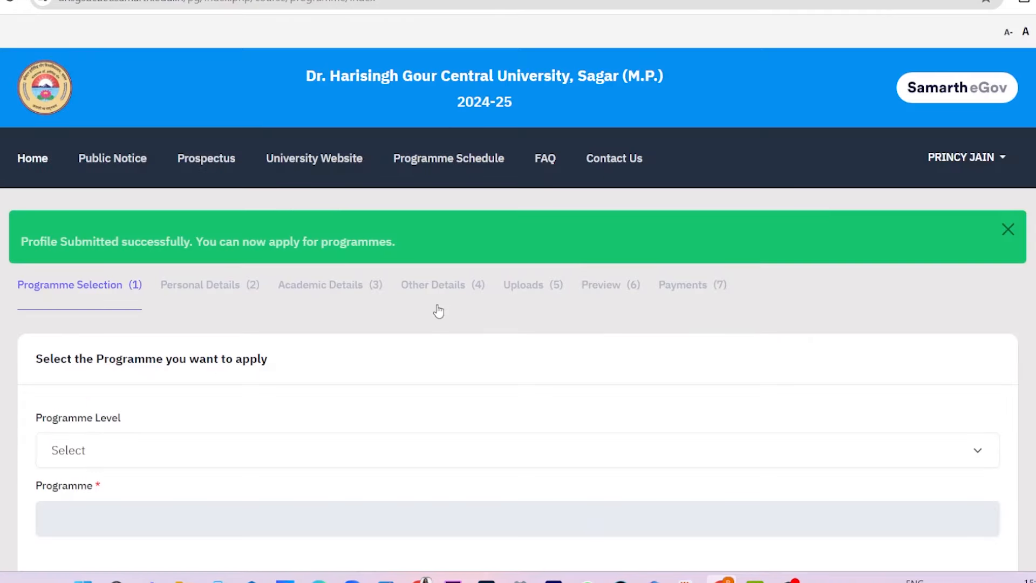
# Set the Programme Level to Master (Post-Graduation Programmes).
pyautogui.scroll(-3, 438, 311)
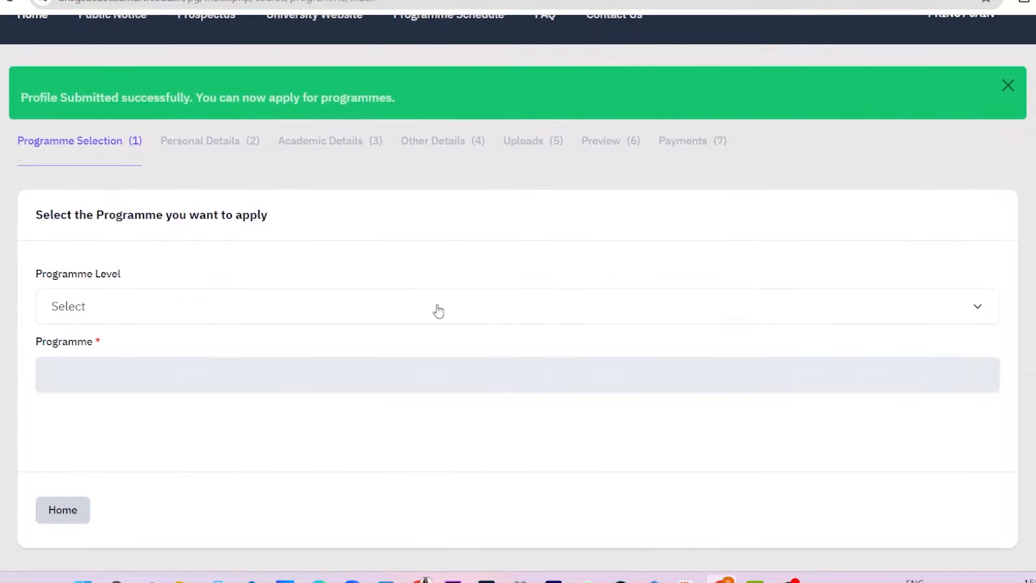
pyautogui.scroll(-1, 438, 311)
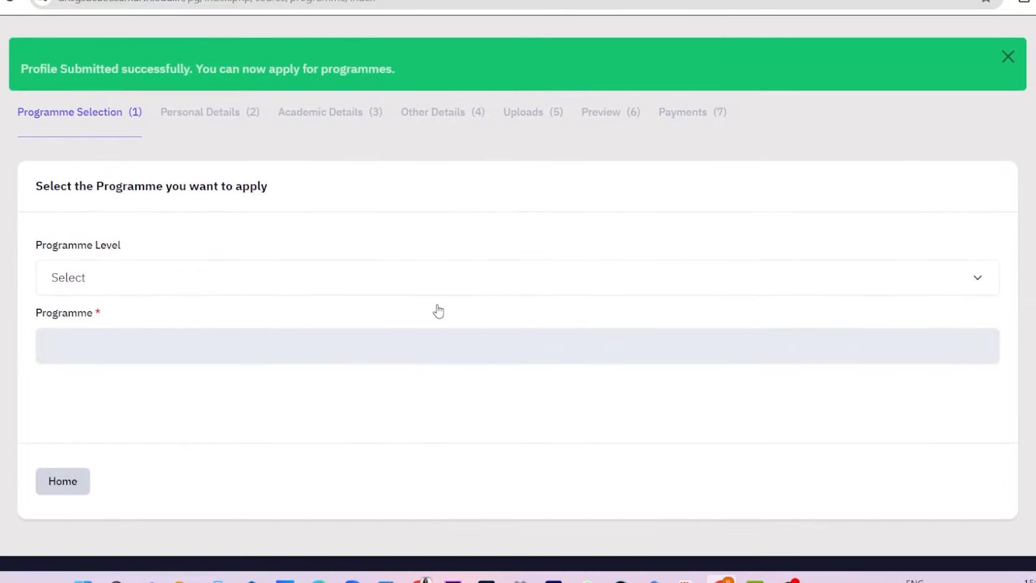
pyautogui.click(258, 276)
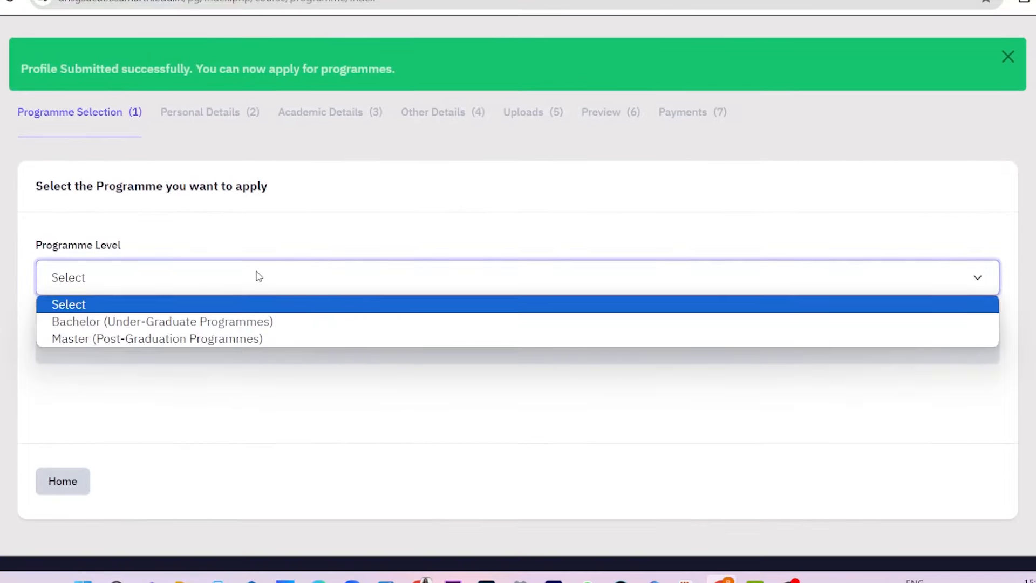
pyautogui.click(251, 337)
# Choose Master of Business Administration (Finance Management) as the programme and proceed with the application.
pyautogui.scroll(-1, 250, 342)
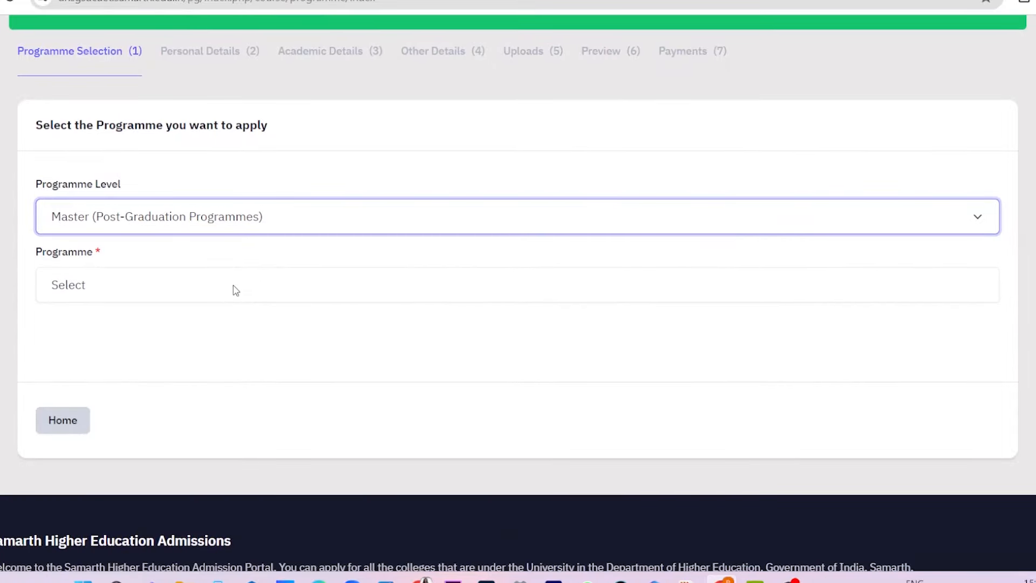
pyautogui.click(236, 289)
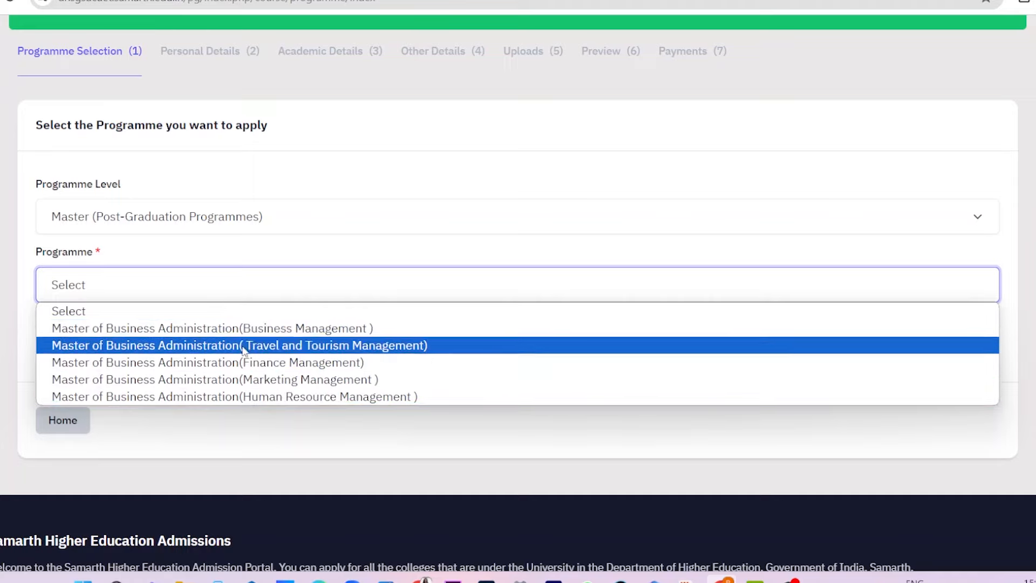
pyautogui.click(247, 369)
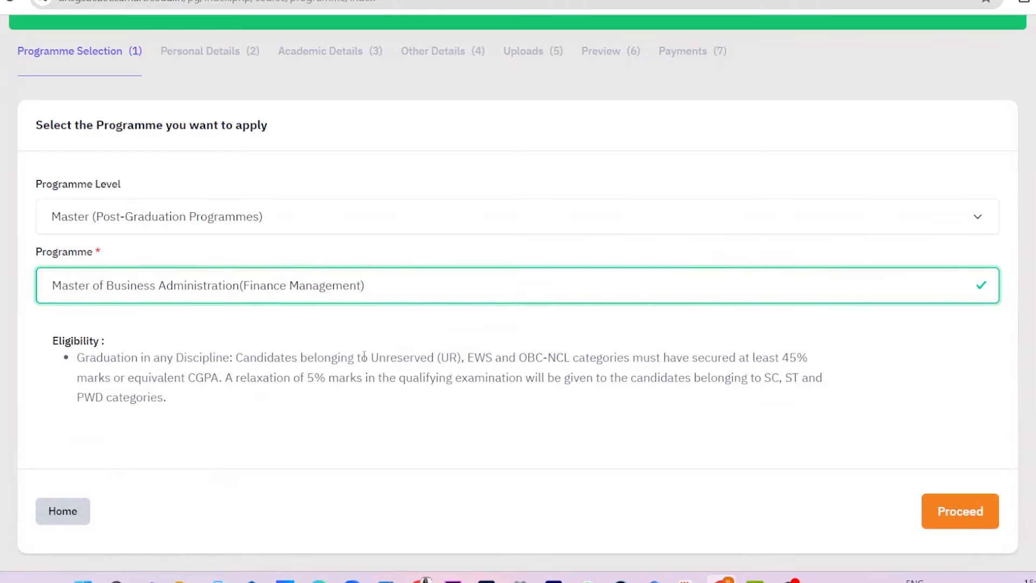
pyautogui.click(473, 294)
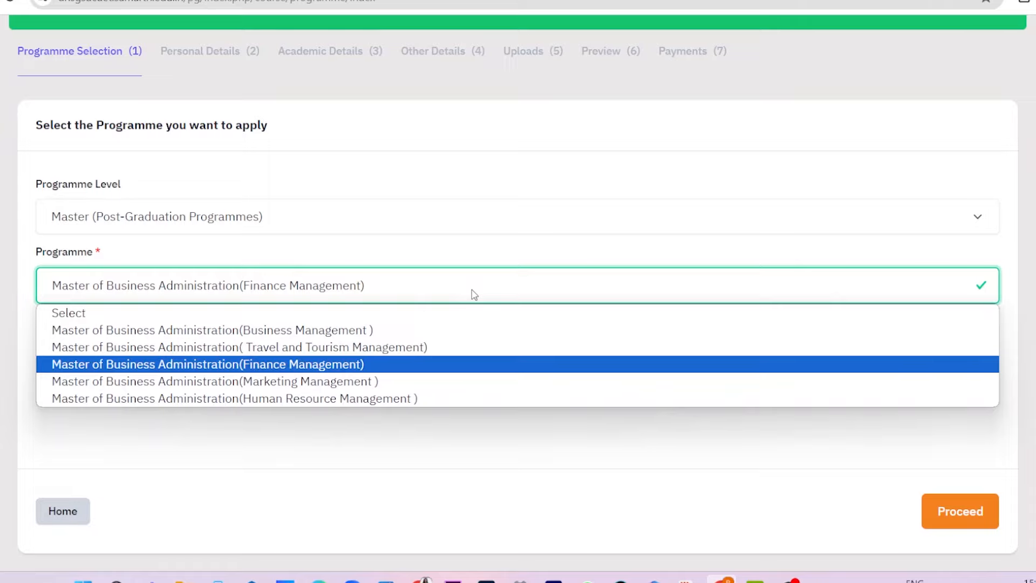
pyautogui.click(444, 399)
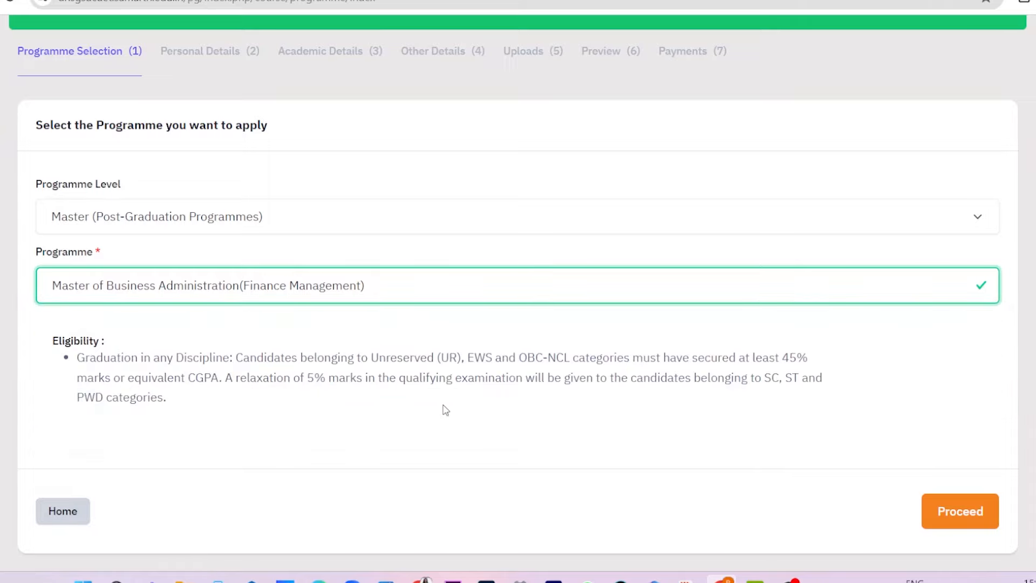
pyautogui.click(475, 296)
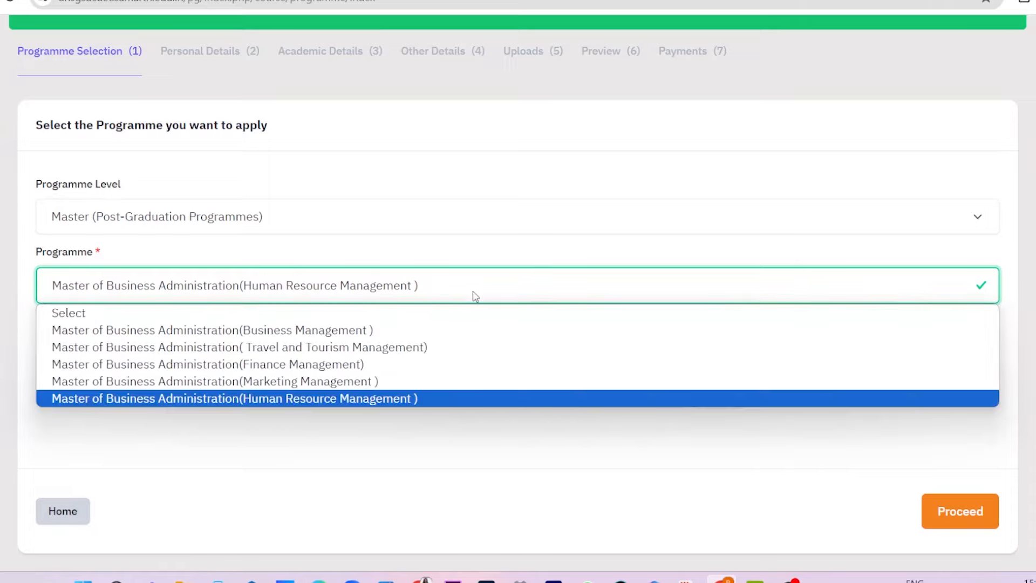
pyautogui.click(442, 370)
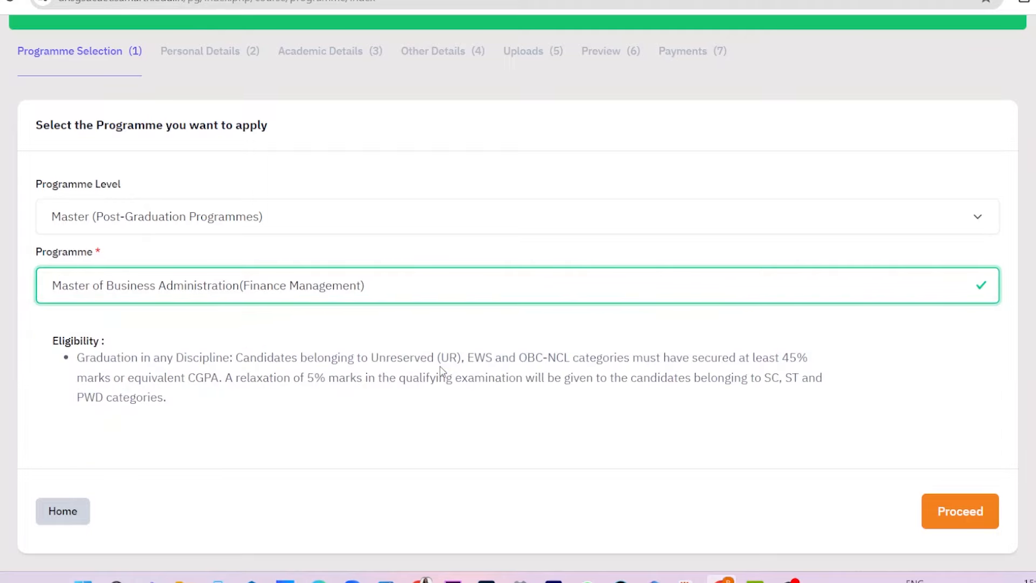
pyautogui.scroll(-3, 441, 371)
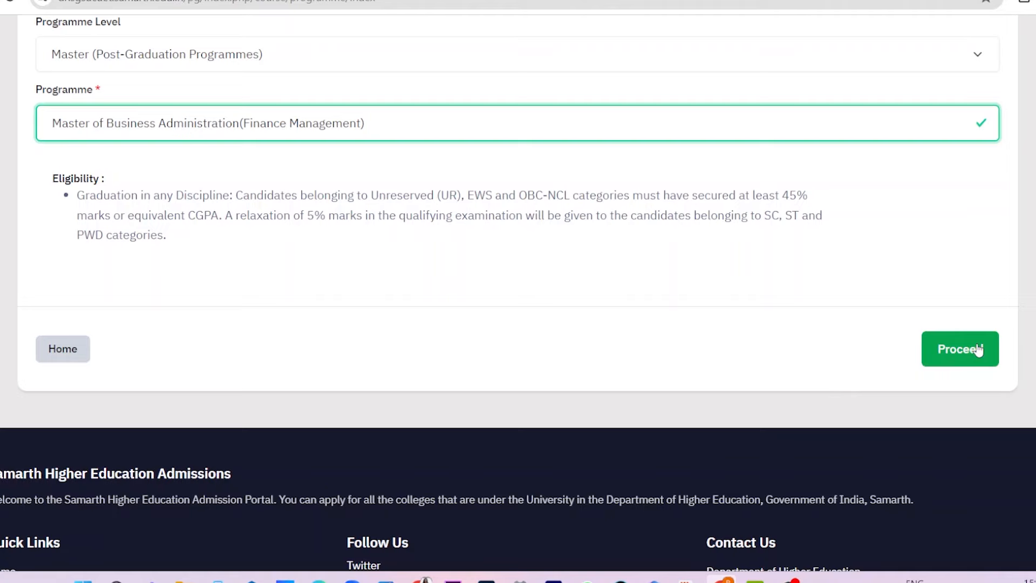
pyautogui.click(978, 349)
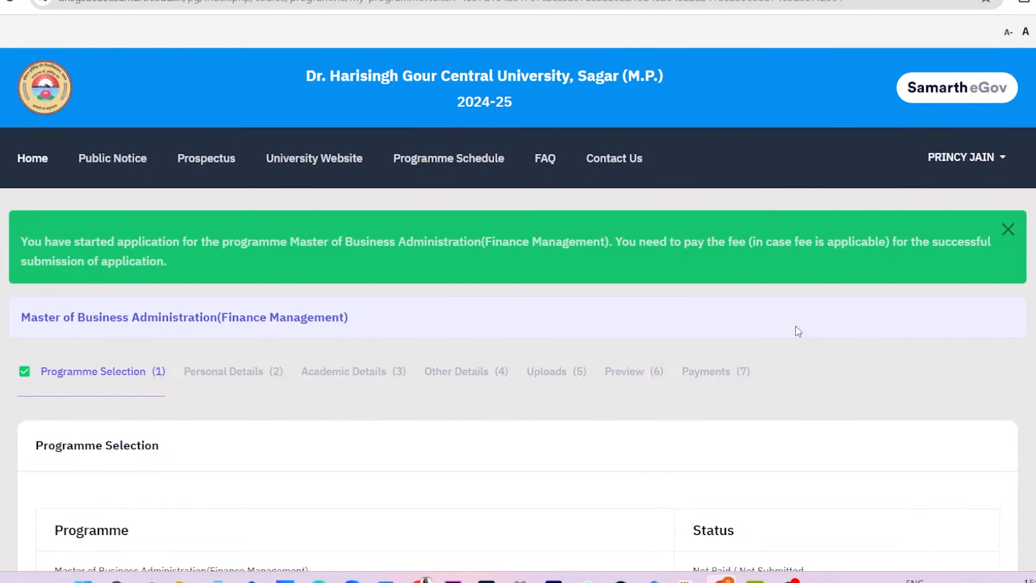
# Advance past the programme dashboard and personal details preview to the Academic Details step.
pyautogui.scroll(-4, 798, 331)
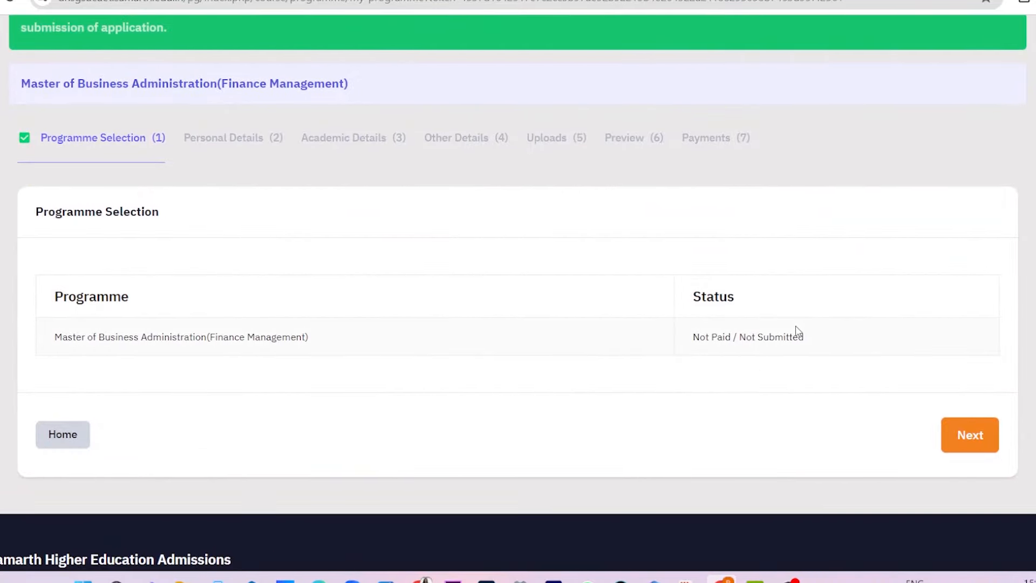
pyautogui.scroll(-1, 783, 416)
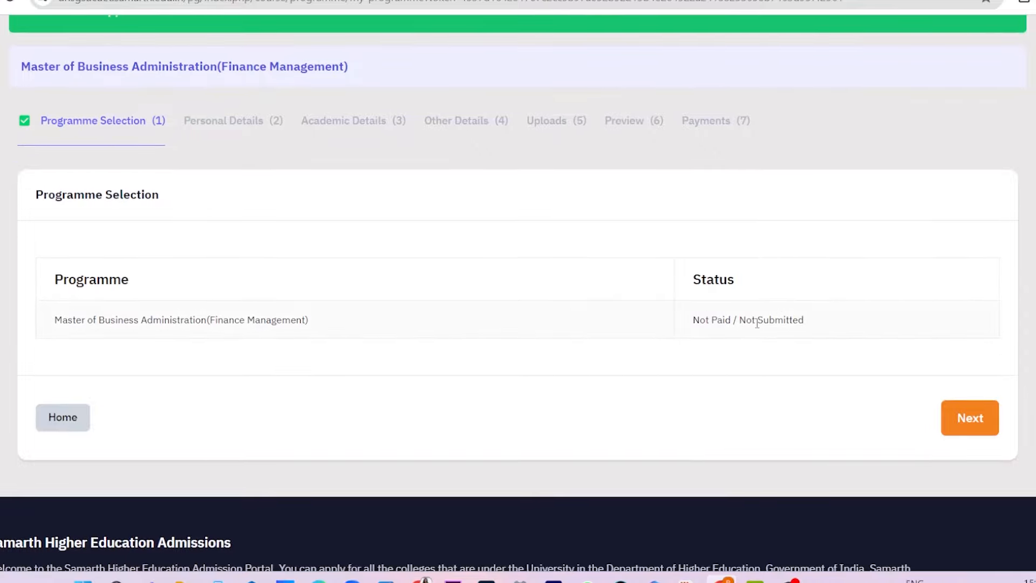
pyautogui.click(968, 428)
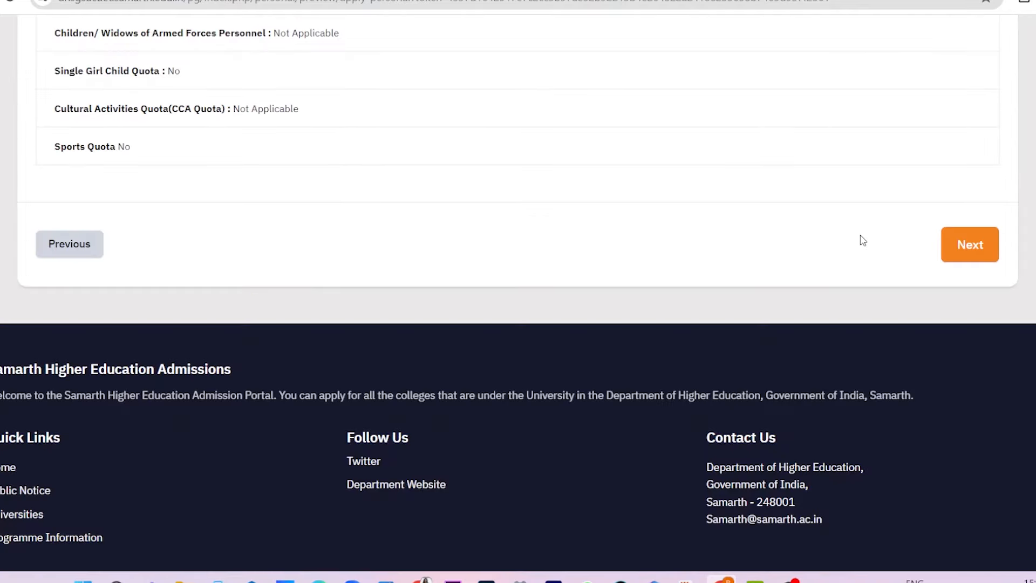
pyautogui.click(983, 261)
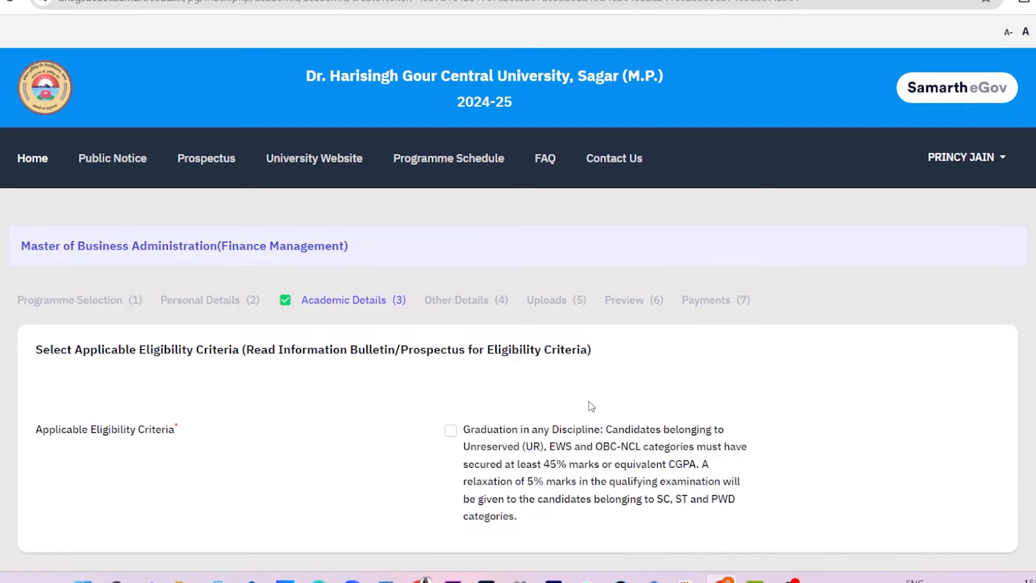
# Tick the graduation eligibility criterion for the MBA application.
pyautogui.scroll(-2, 591, 406)
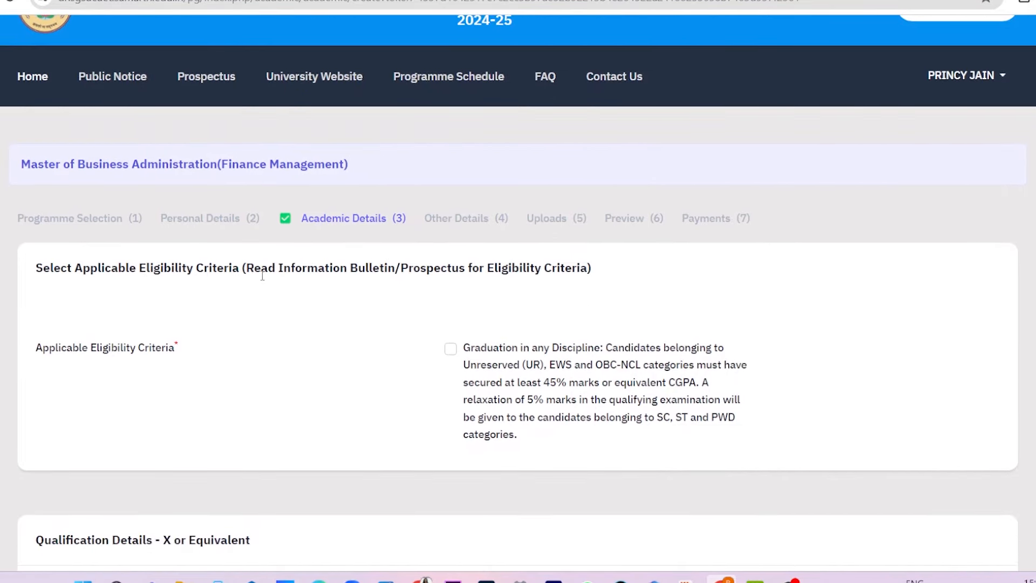
pyautogui.scroll(-2, 375, 290)
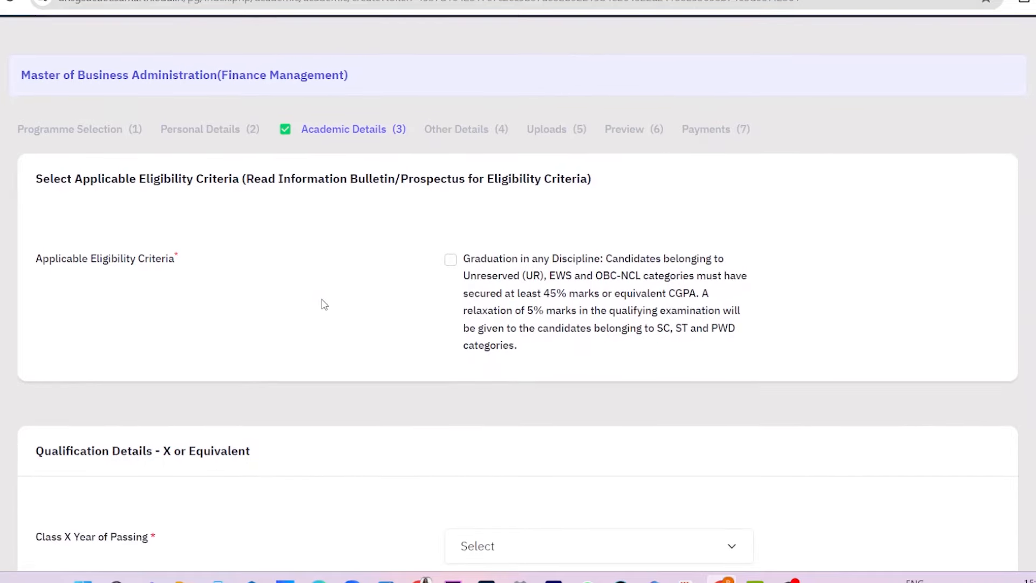
pyautogui.click(451, 261)
pyautogui.scroll(-5, 454, 267)
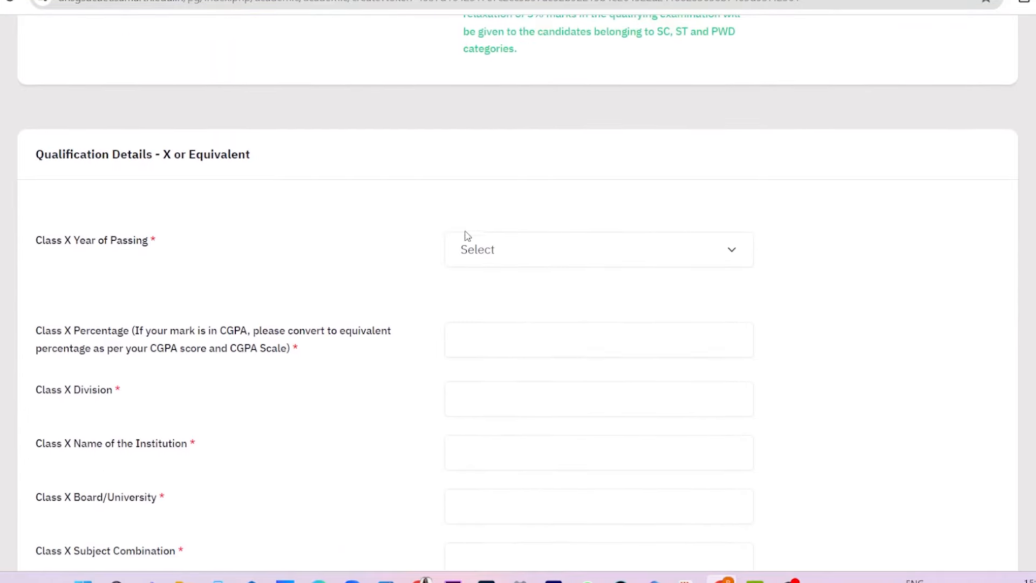
pyautogui.scroll(-1, 506, 262)
pyautogui.scroll(-1, 506, 261)
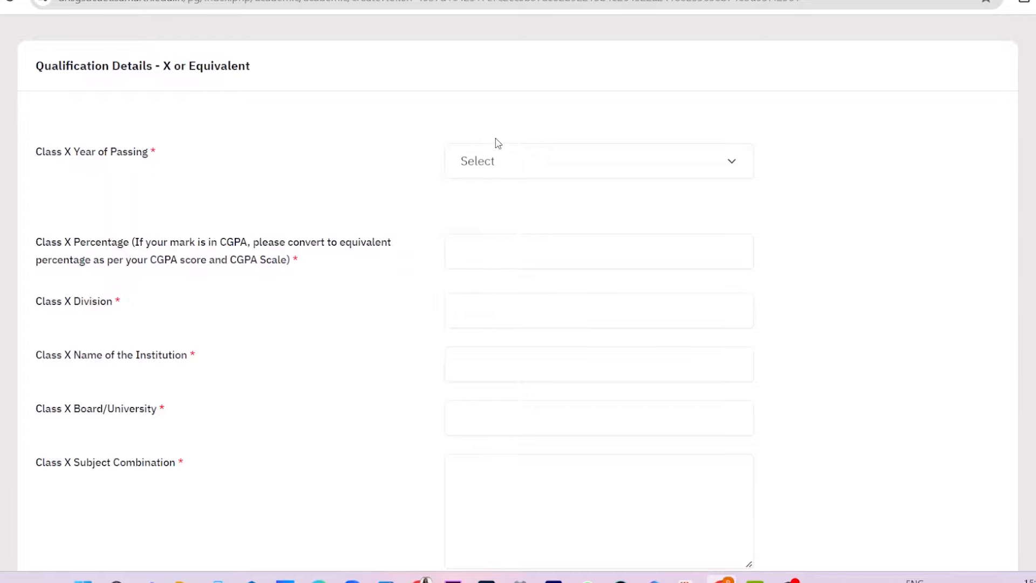
# Visit the Class X year of passing, percentage and division fields without entering values.
pyautogui.click(497, 162)
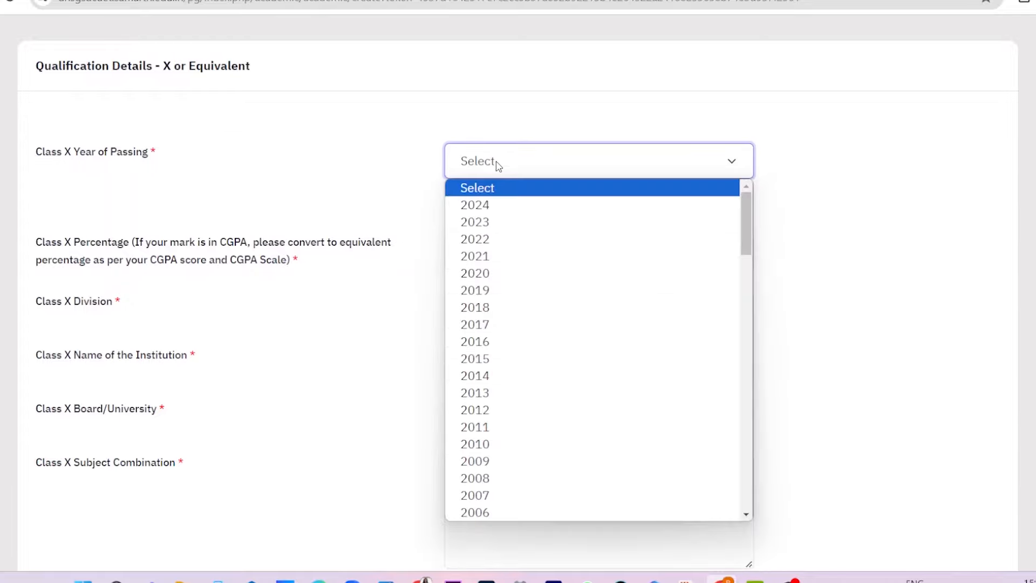
pyautogui.click(397, 187)
pyautogui.click(498, 271)
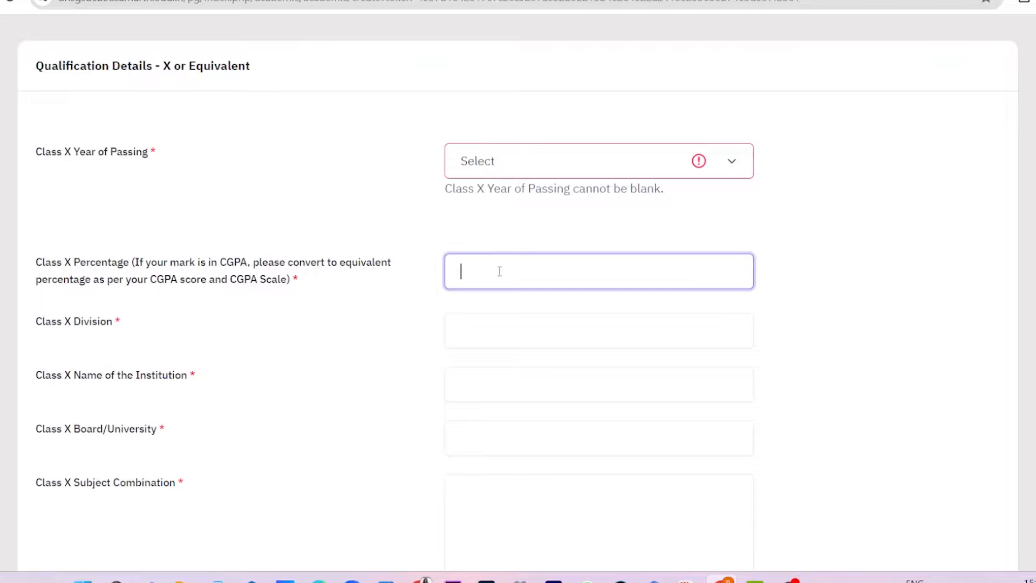
pyautogui.scroll(-1, 424, 307)
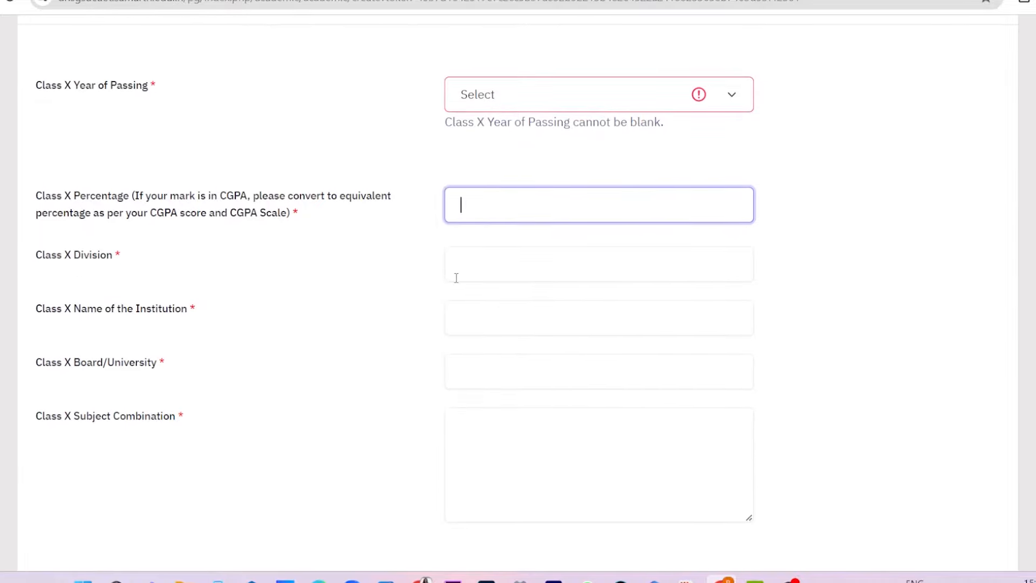
pyautogui.click(471, 270)
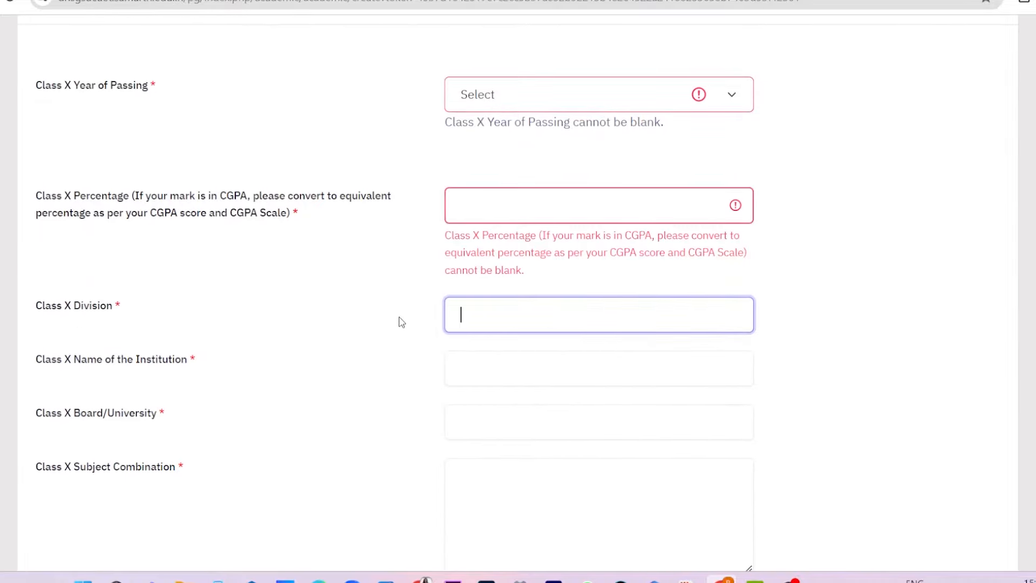
# Visit the Class X institution, board, subject combination and roll number fields, leaving them blank.
pyautogui.scroll(-1, 399, 322)
pyautogui.click(484, 314)
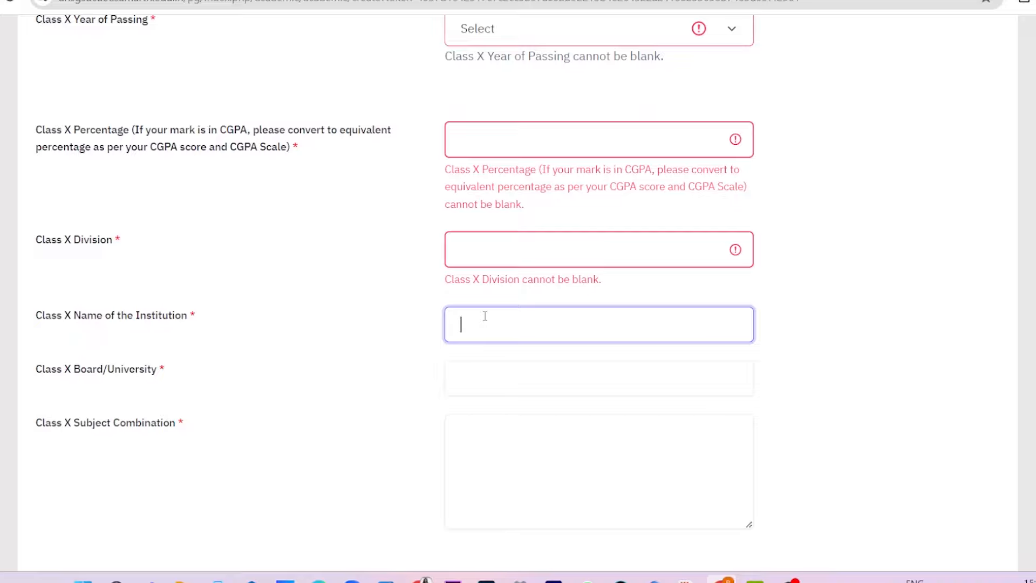
pyautogui.scroll(-1, 485, 316)
pyautogui.scroll(-1, 485, 316)
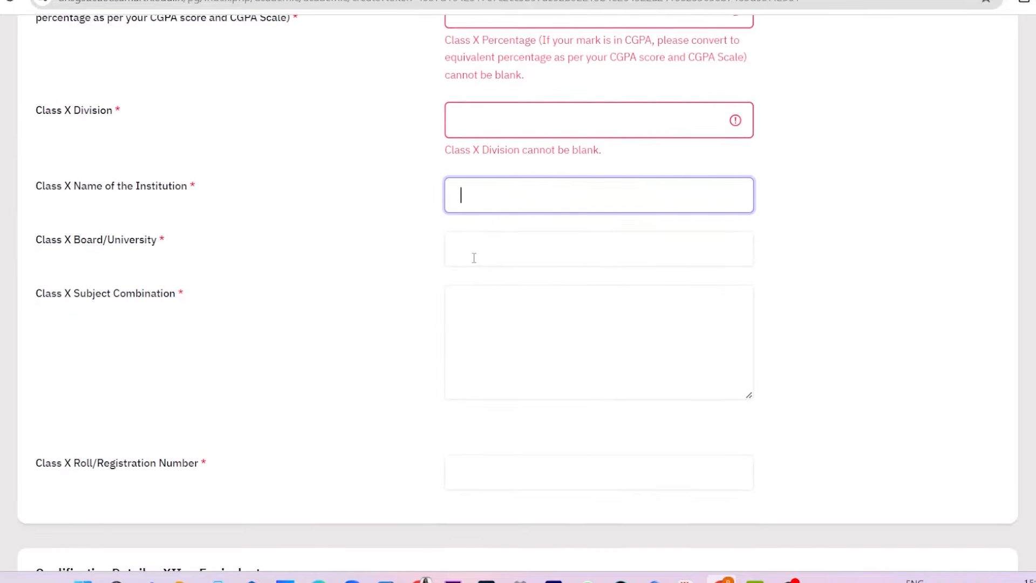
pyautogui.click(474, 258)
pyautogui.click(512, 345)
pyautogui.scroll(-3, 512, 351)
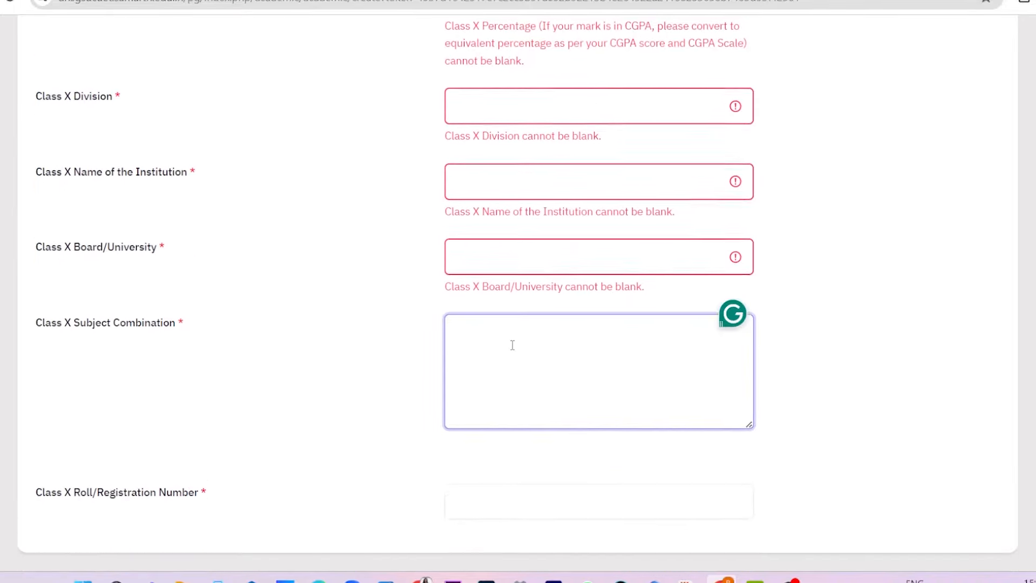
pyautogui.click(512, 370)
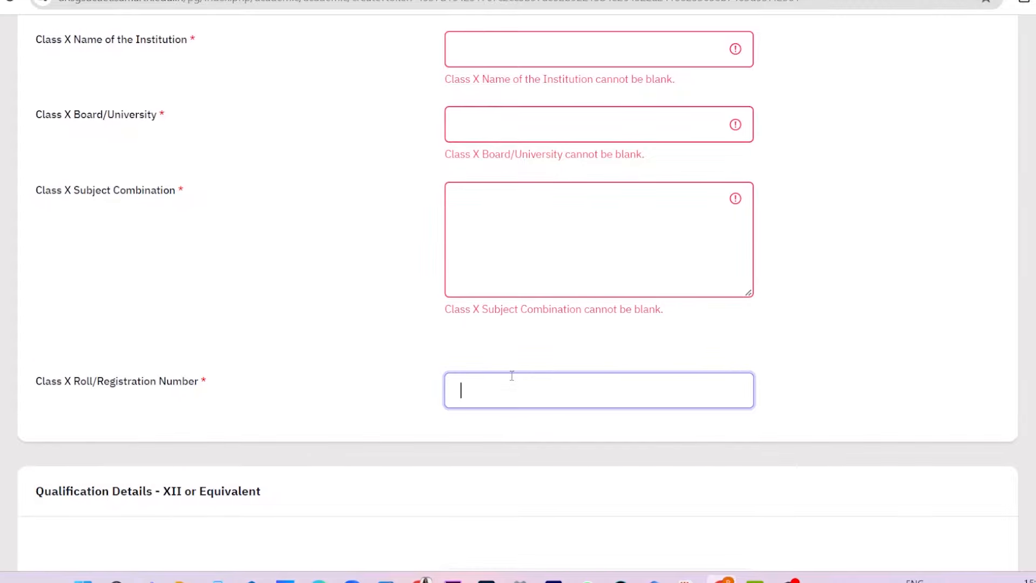
pyautogui.scroll(-4, 512, 378)
pyautogui.scroll(-2, 512, 380)
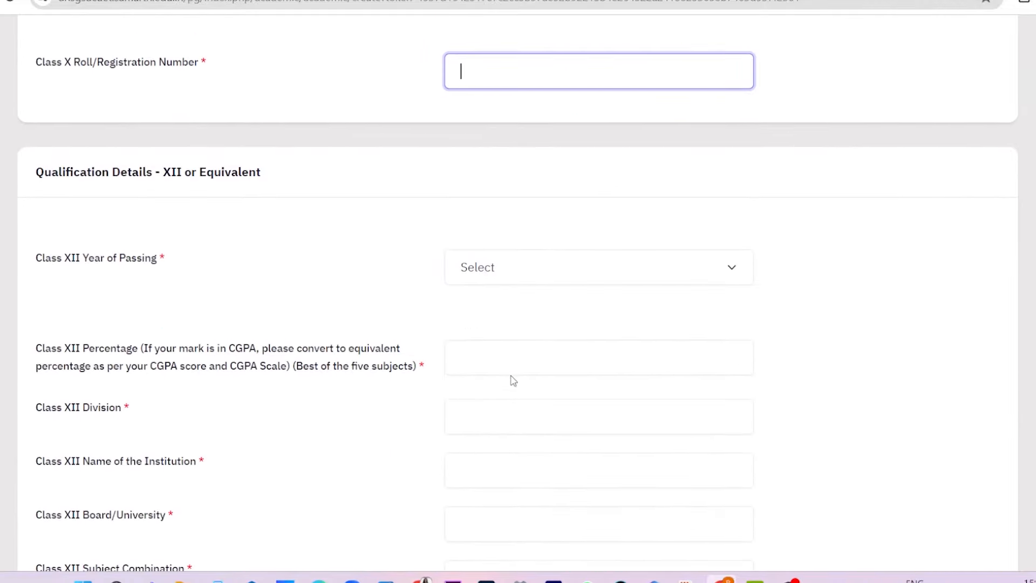
# Leave the Class XII Year of Passing unset and scroll past the subject marks table to Graduation.
pyautogui.click(515, 271)
pyautogui.click(493, 326)
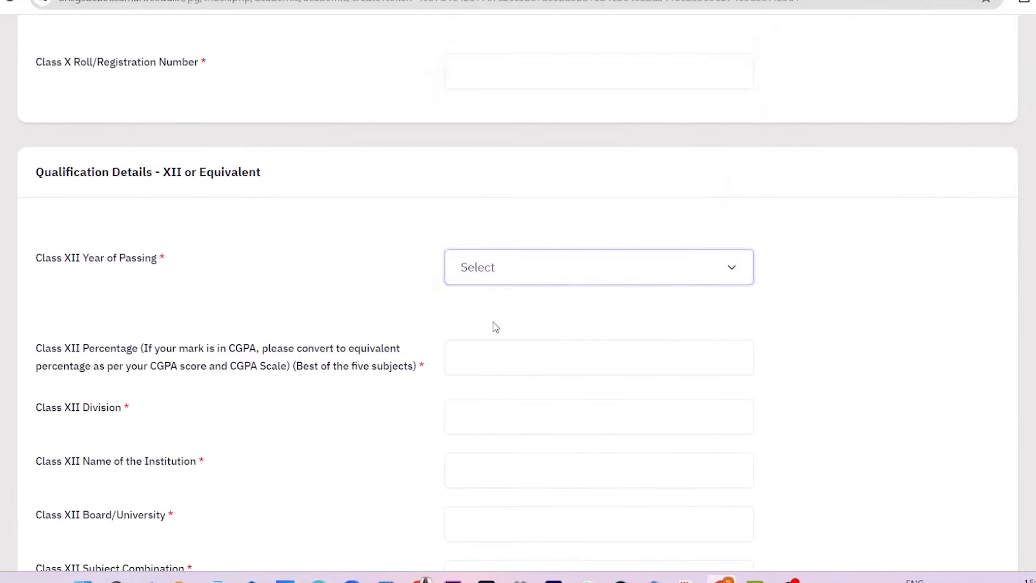
pyautogui.scroll(-3, 494, 324)
pyautogui.scroll(-2, 494, 322)
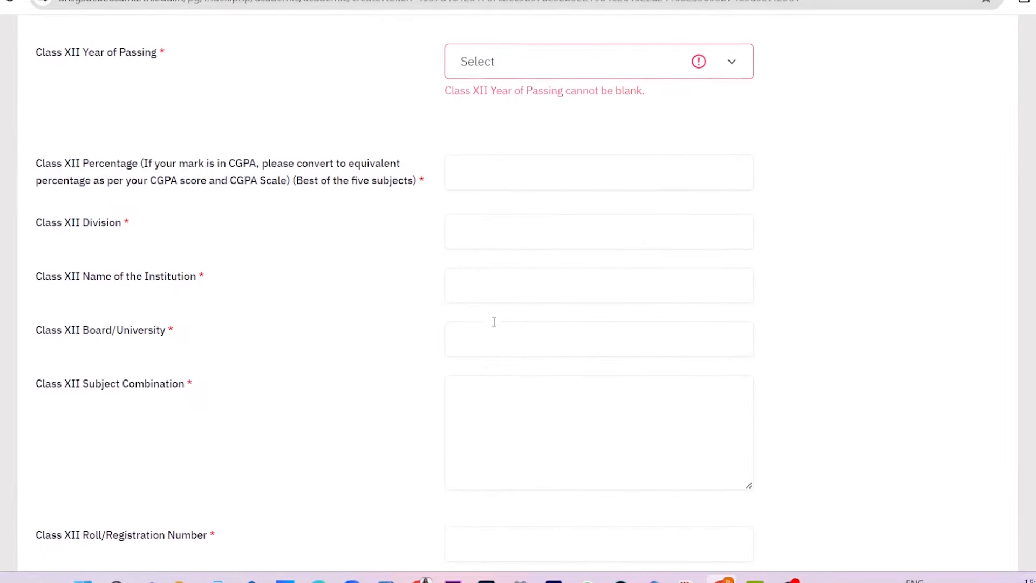
pyautogui.scroll(-3, 493, 321)
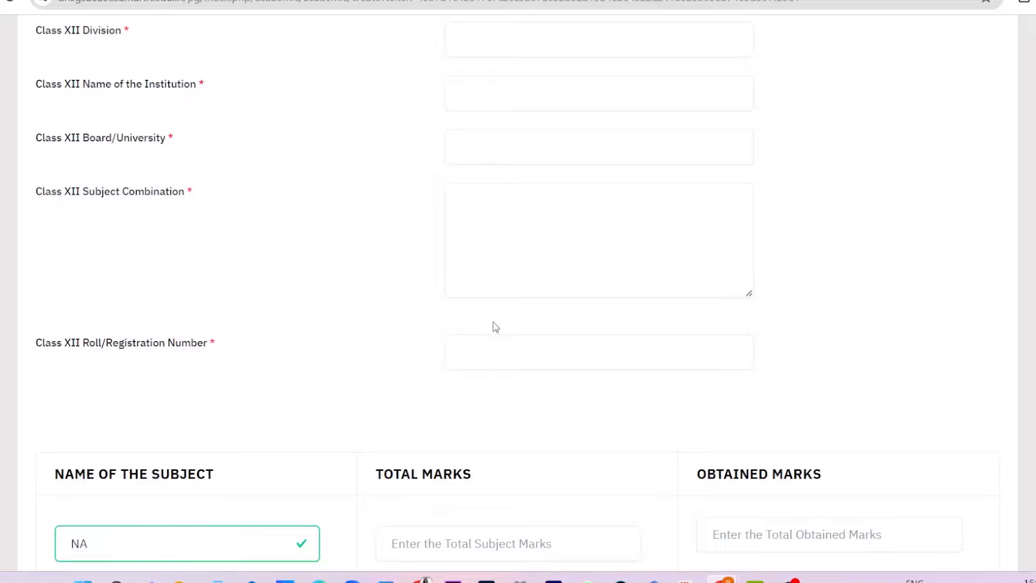
pyautogui.scroll(-3, 496, 326)
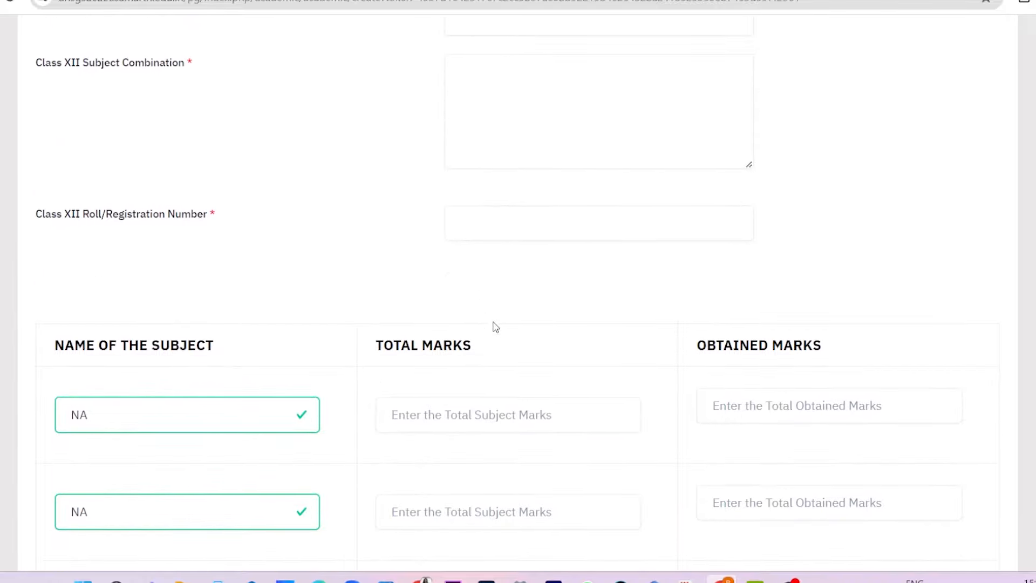
pyautogui.scroll(-3, 495, 327)
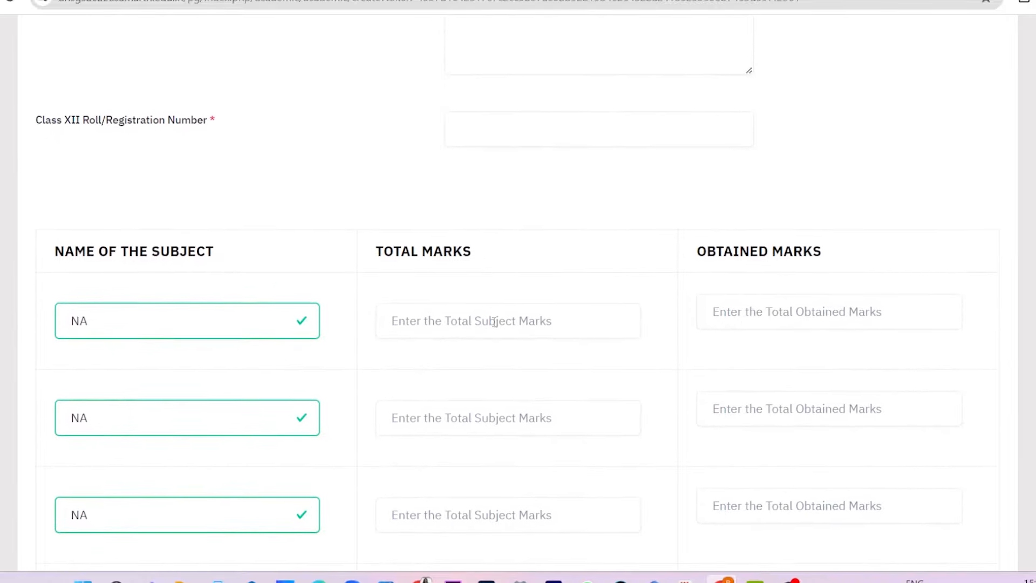
pyautogui.scroll(-1, 493, 321)
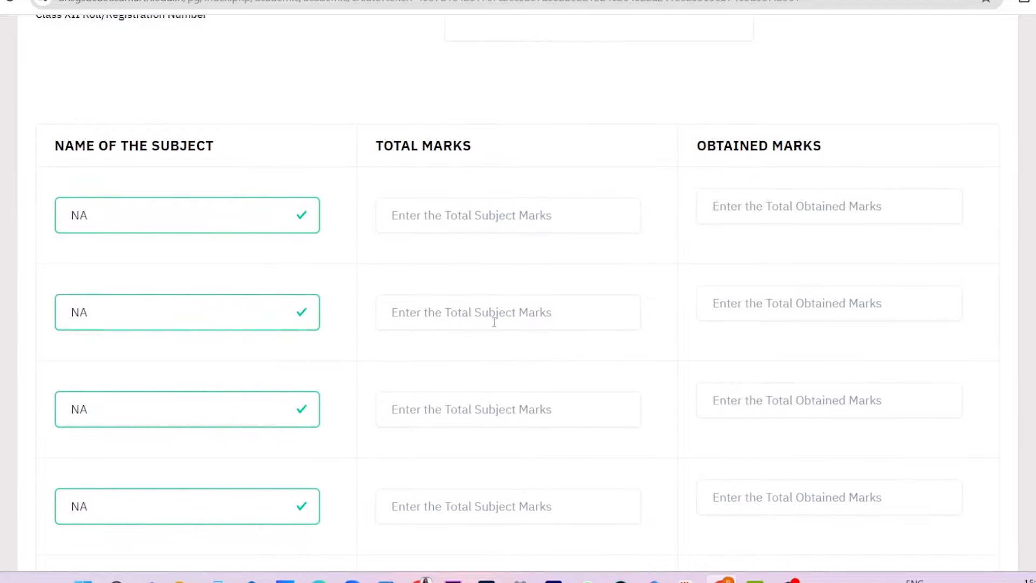
pyautogui.scroll(-2, 494, 322)
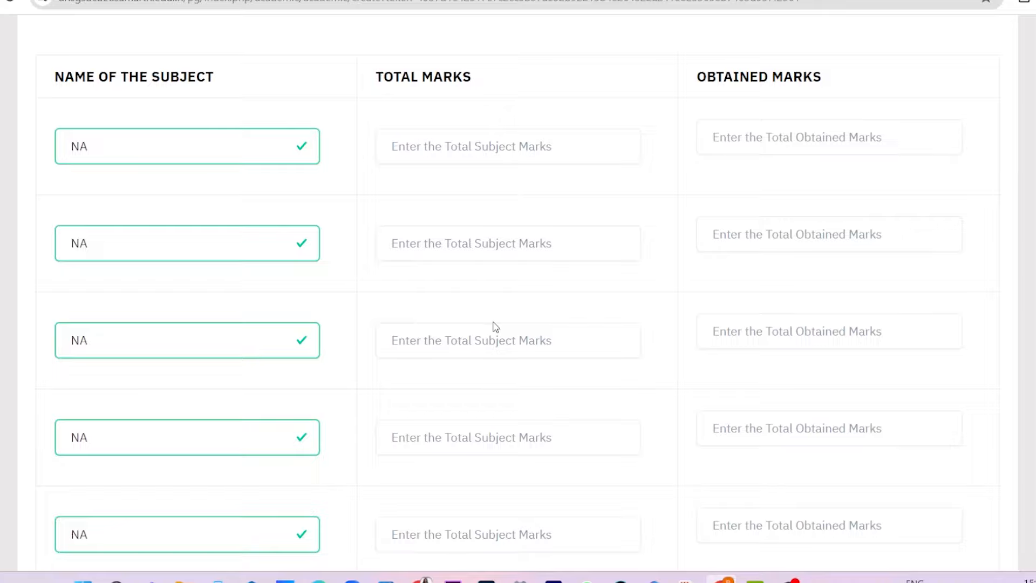
pyautogui.scroll(-1, 495, 326)
pyautogui.scroll(-1, 495, 326)
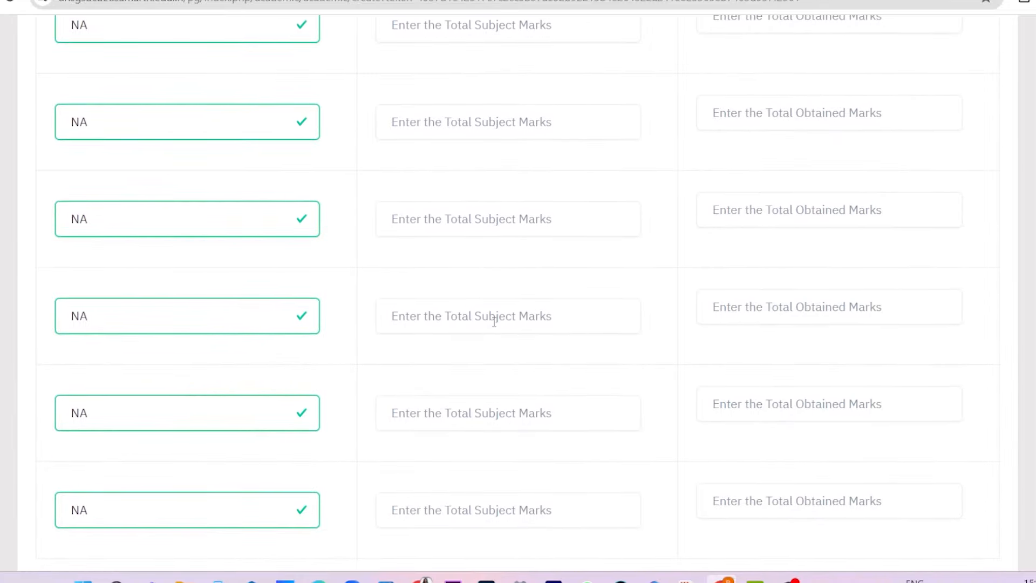
pyautogui.scroll(-2, 496, 327)
pyautogui.scroll(-3, 495, 326)
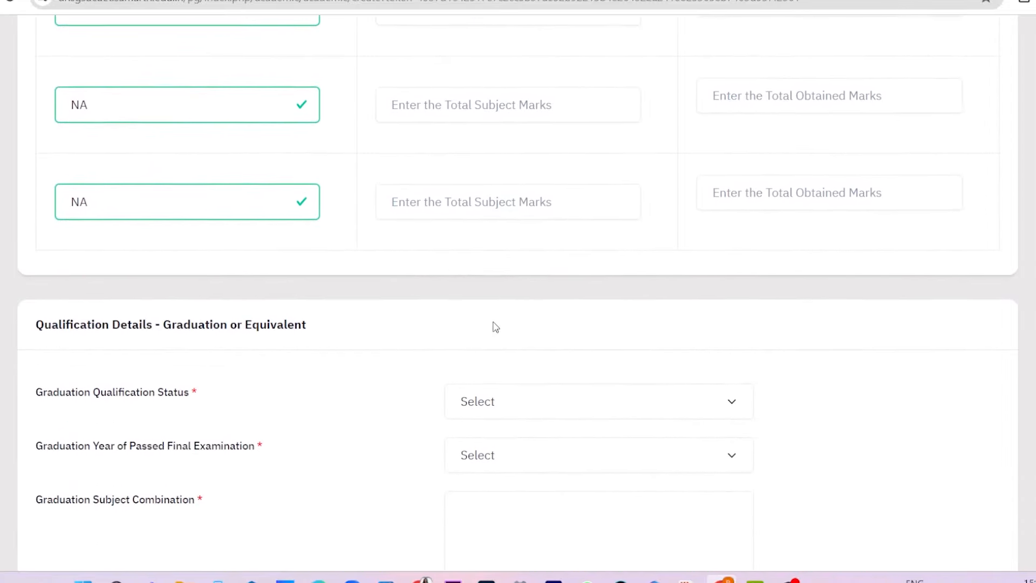
# Try saving the academic details, which flags the missing graduation examination year.
pyautogui.scroll(-4, 495, 326)
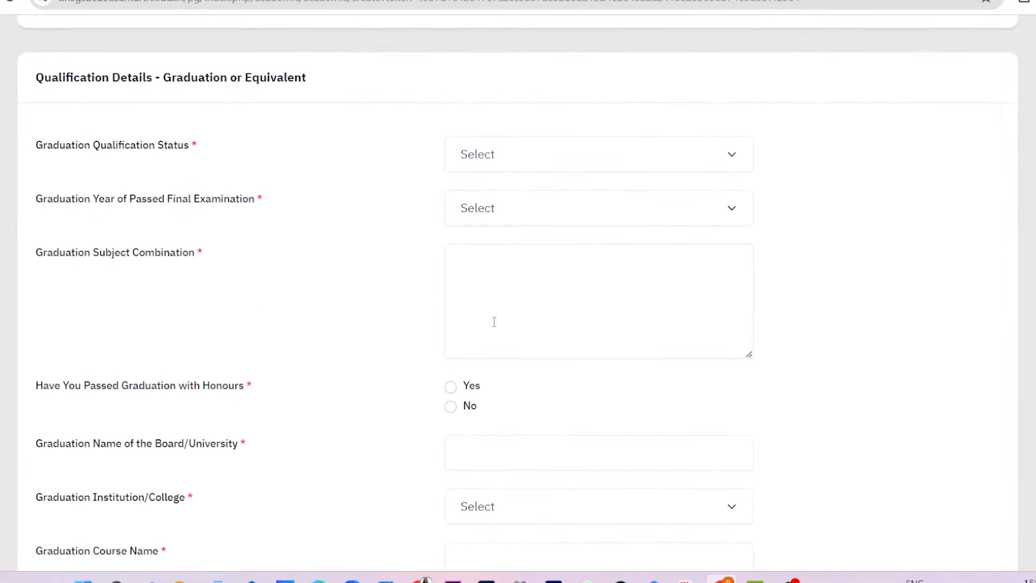
pyautogui.scroll(-5, 494, 322)
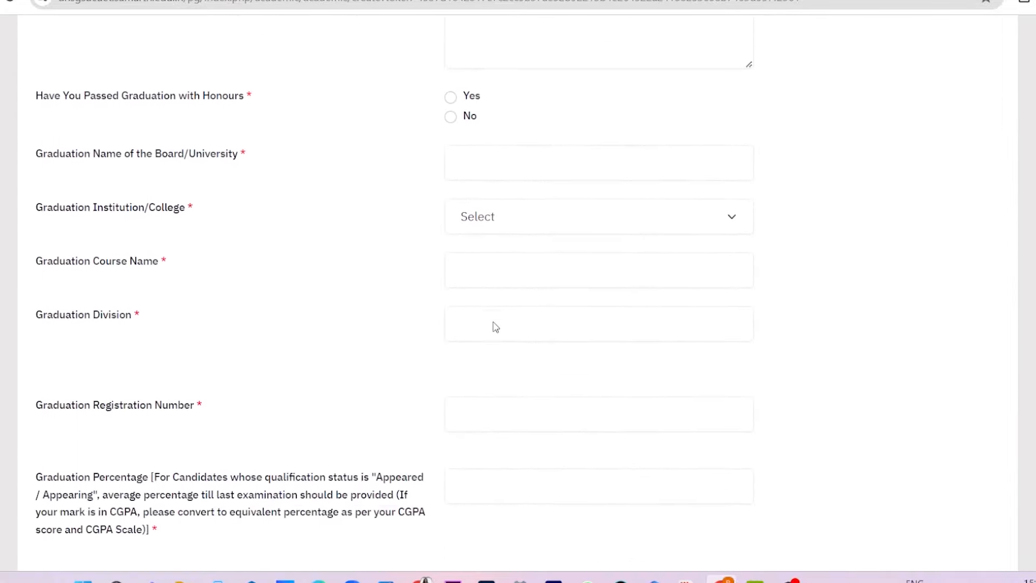
pyautogui.scroll(-3, 494, 321)
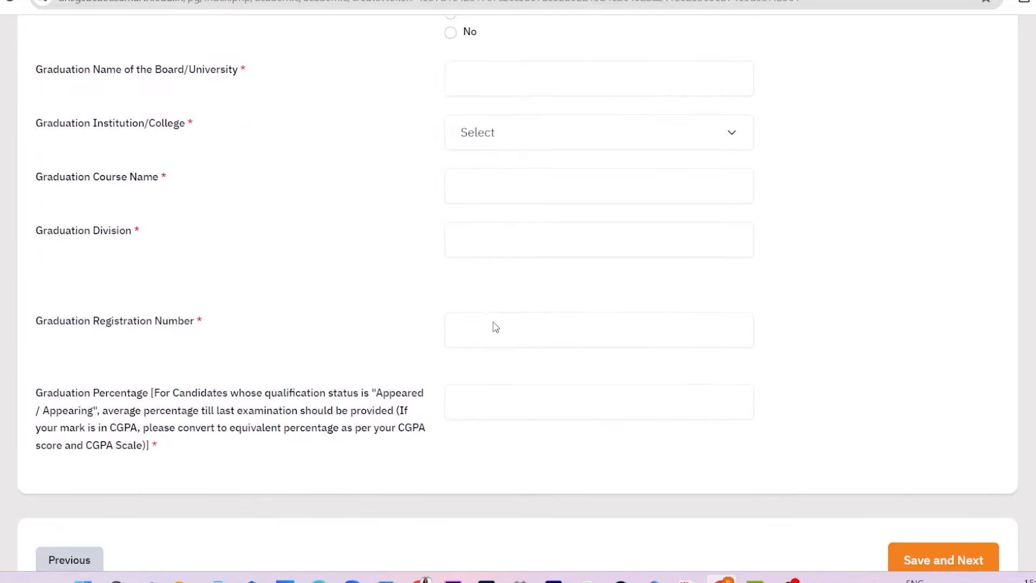
pyautogui.scroll(-3, 494, 325)
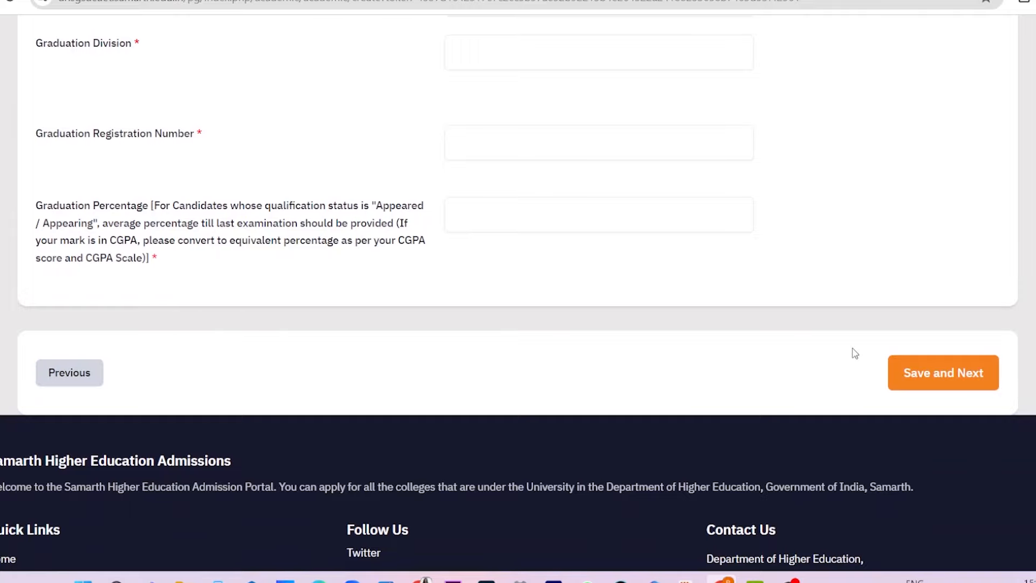
pyautogui.click(924, 377)
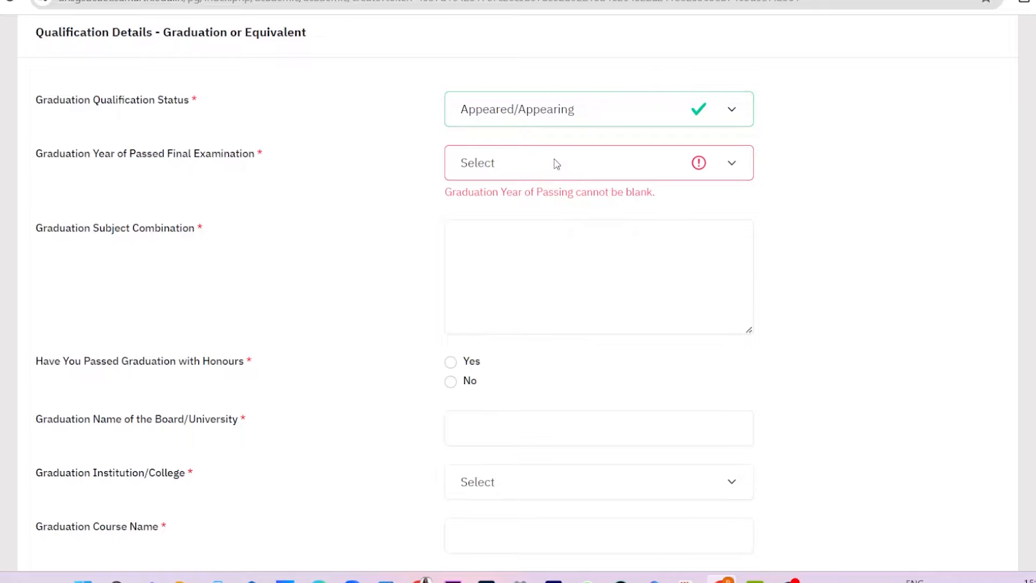
# Set the graduation final examination year to 2024.
pyautogui.click(519, 178)
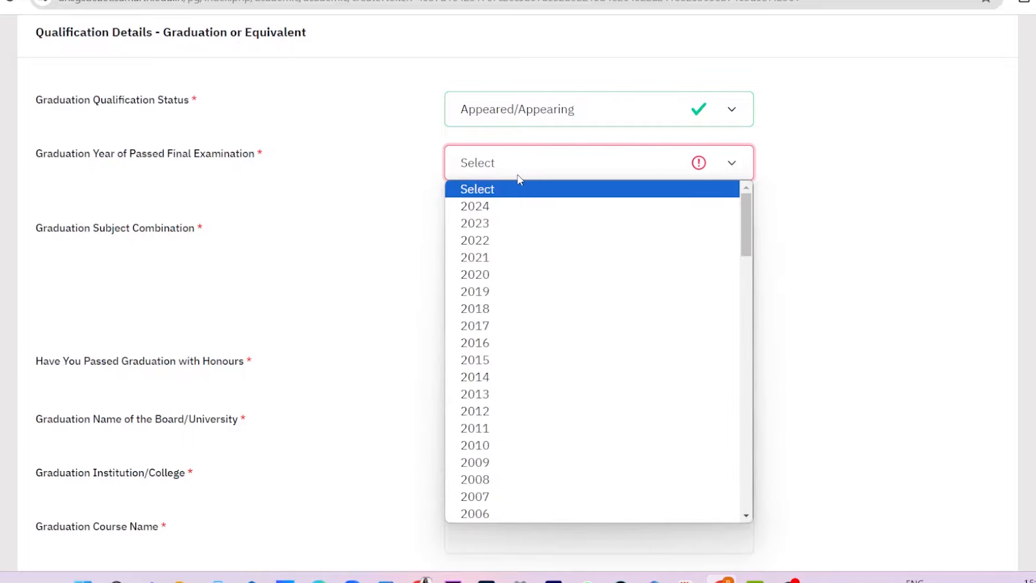
pyautogui.click(478, 207)
pyautogui.click(482, 234)
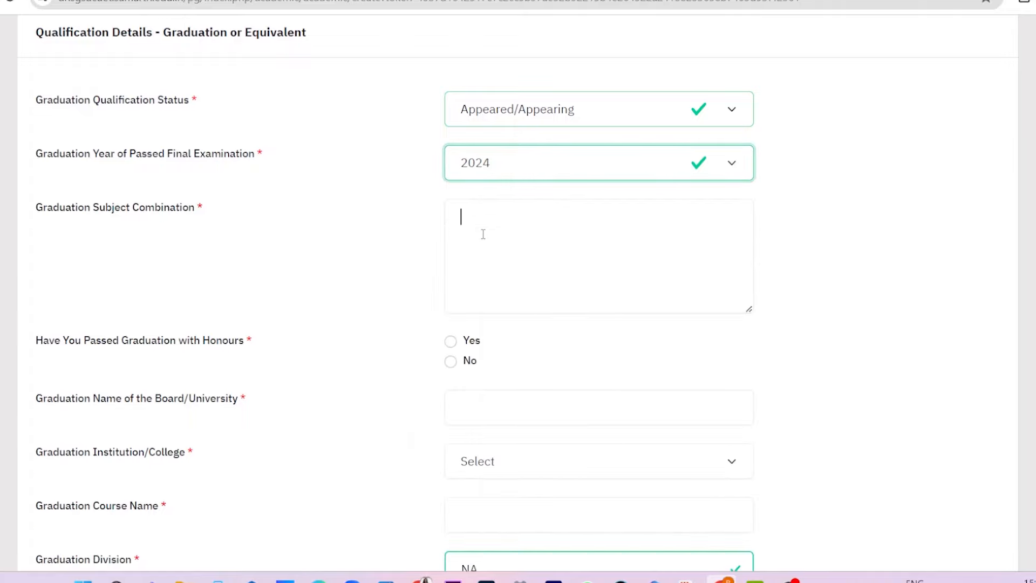
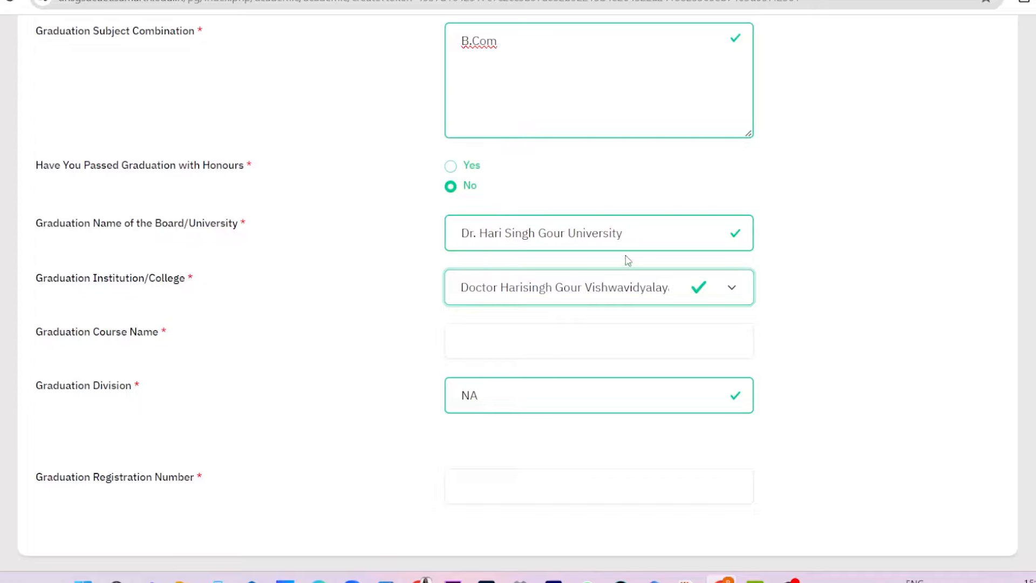
# Correct the graduation university name so it ends in 'Vishwavidhyalaya'.
pyautogui.click(644, 237)
pyautogui.press('BackSpace')
pyautogui.press('BackSpace')
pyautogui.press('BackSpace')
pyautogui.press('BackSpace')
pyautogui.press('BackSpace')
pyautogui.press('BackSpace')
pyautogui.press('BackSpace')
pyautogui.press('BackSpace')
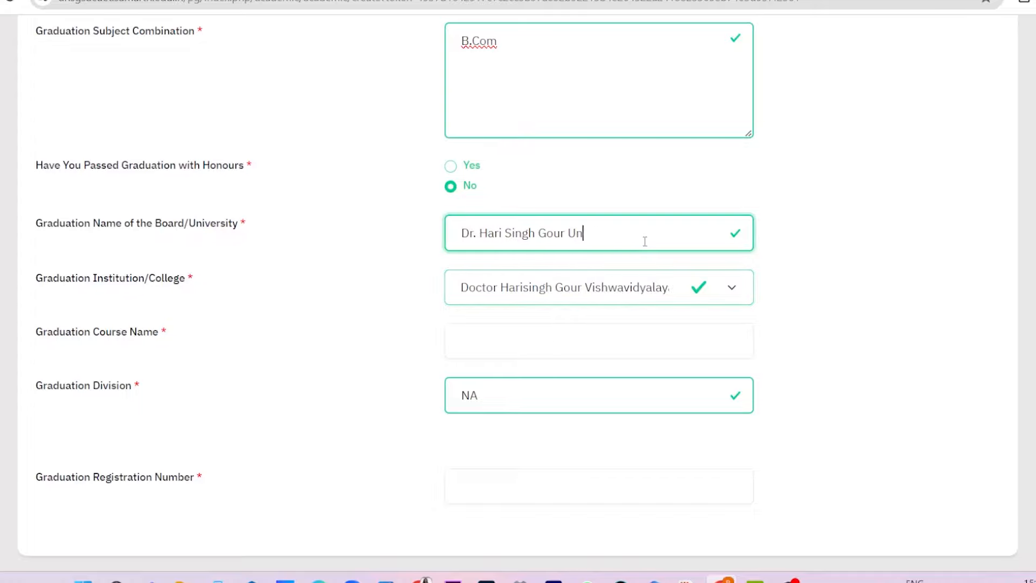
pyautogui.write('Vish')
pyautogui.write('wa')
pyautogui.write('vid')
pyautogui.write('h')
pyautogui.write('yalaya')
# Enter B.Com as the graduation course name and replace NA with First as the division.
pyautogui.click(575, 336)
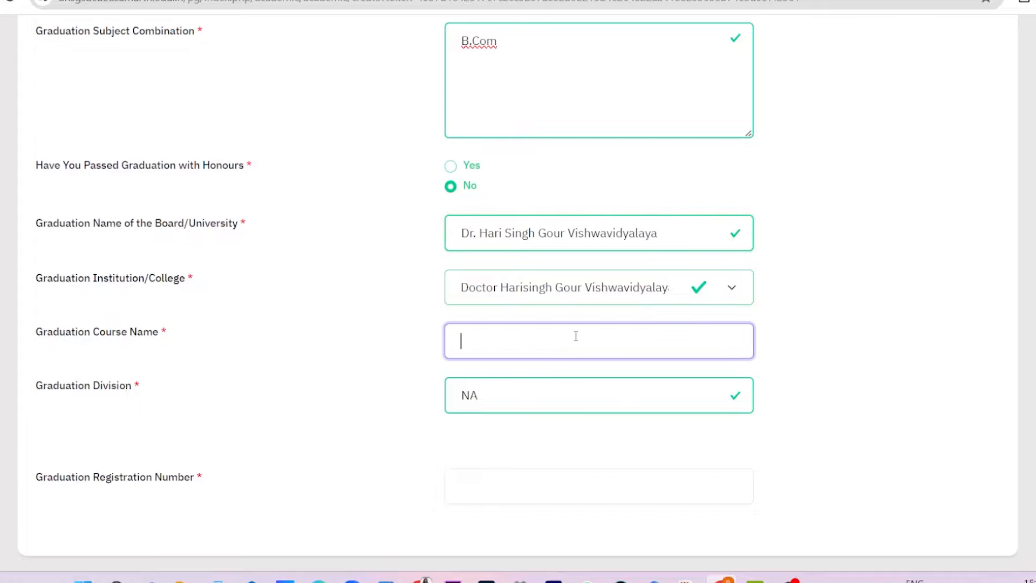
pyautogui.write('B.Com')
pyautogui.scroll(-1, 574, 333)
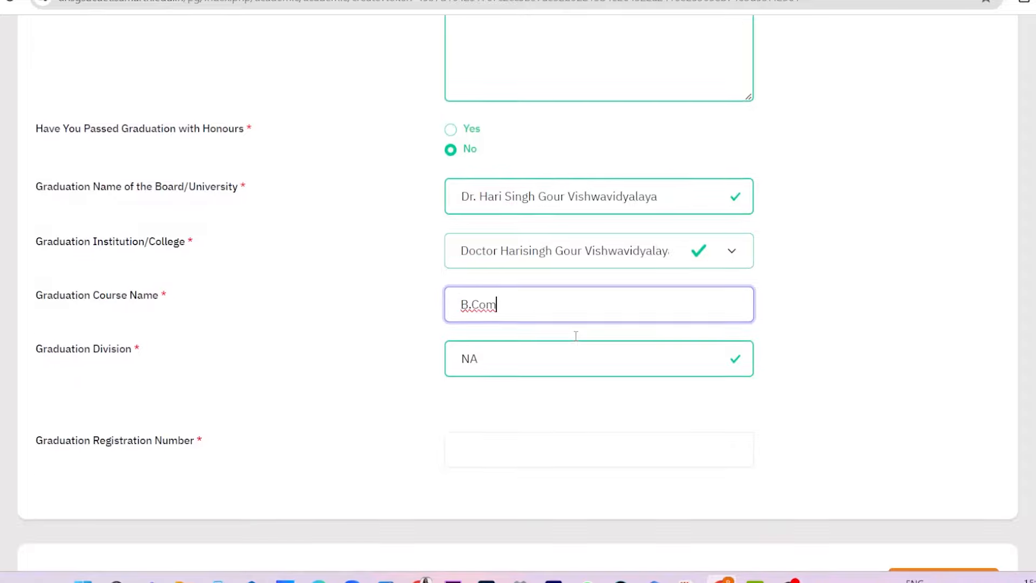
pyautogui.click(551, 366)
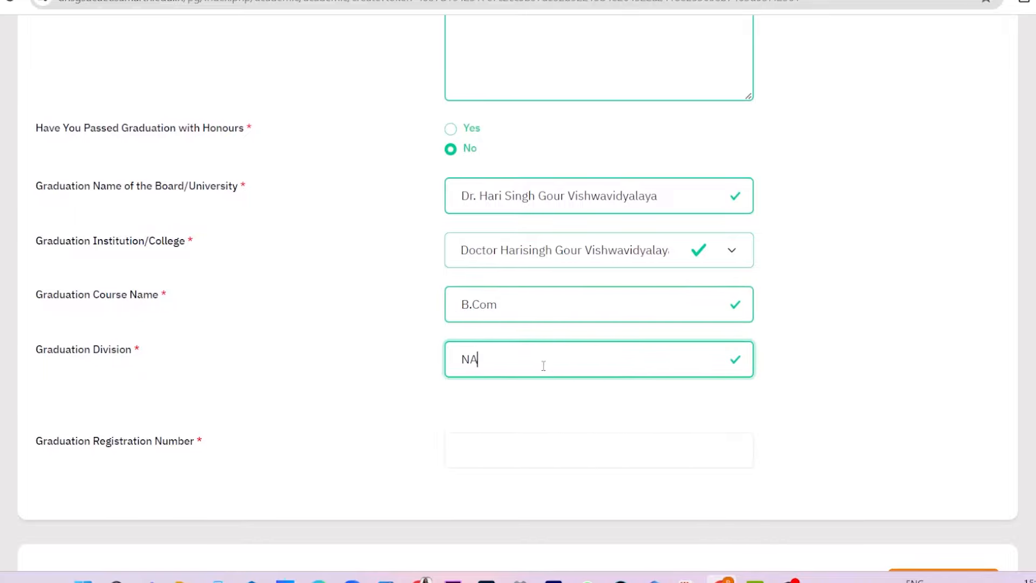
pyautogui.press('BackSpace')
pyautogui.press('BackSpace')
pyautogui.write('First')
pyautogui.scroll(-5, 543, 366)
# Save the academic details and continue past the Other Details preview to the Uploads step.
pyautogui.click(923, 324)
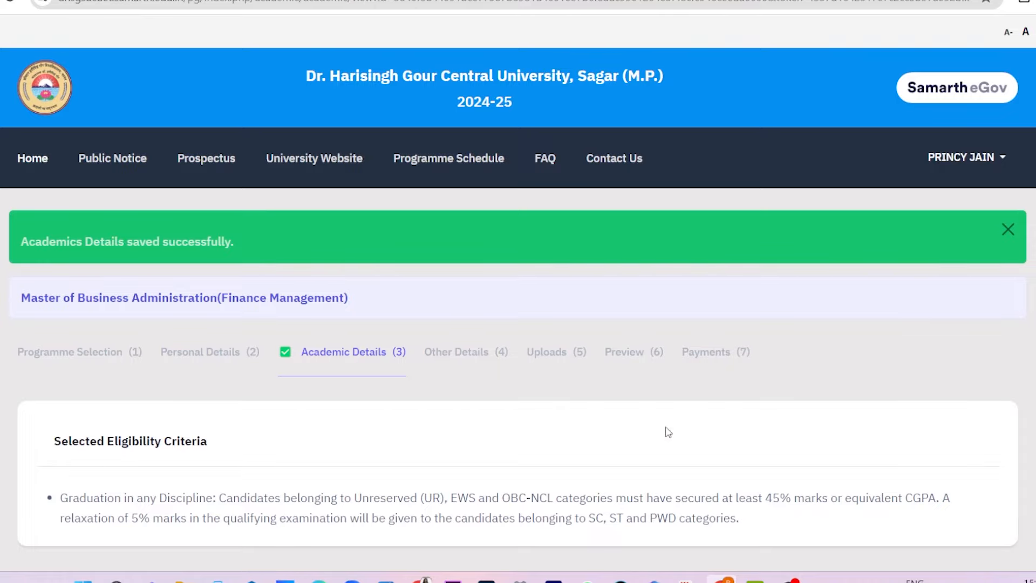
pyautogui.scroll(-3, 573, 474)
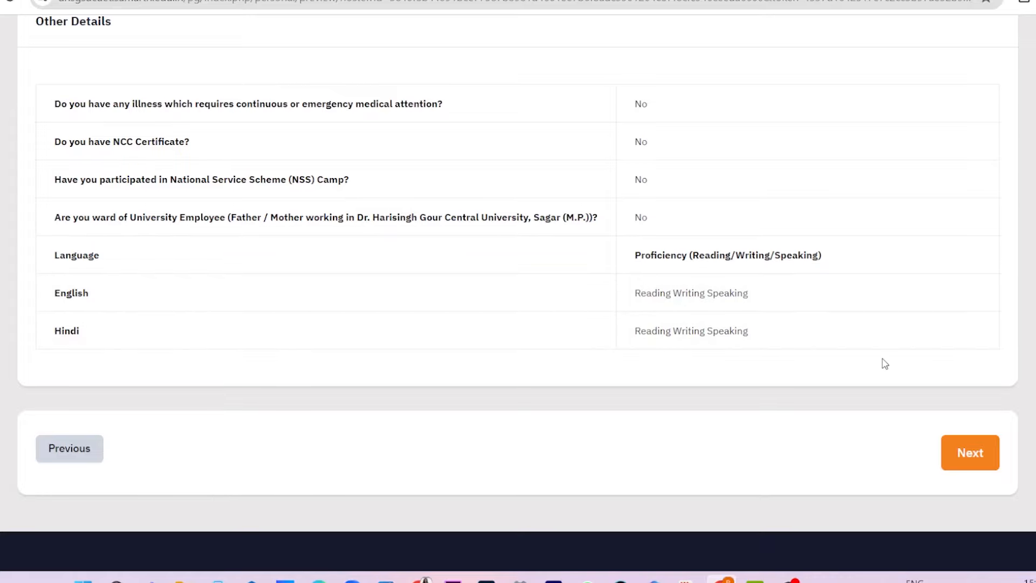
pyautogui.click(971, 456)
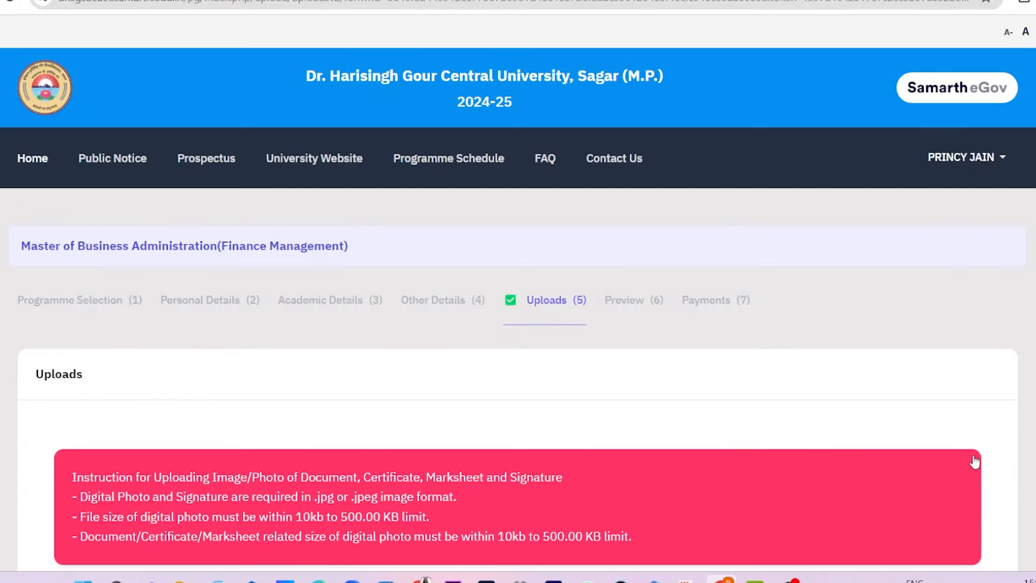
pyautogui.scroll(-1, 693, 367)
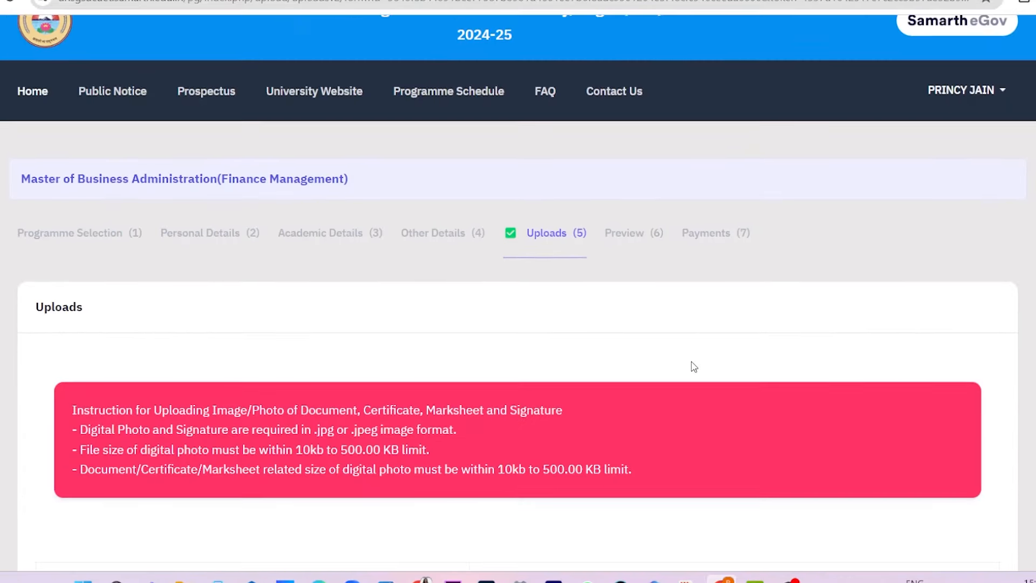
pyautogui.scroll(-1, 692, 365)
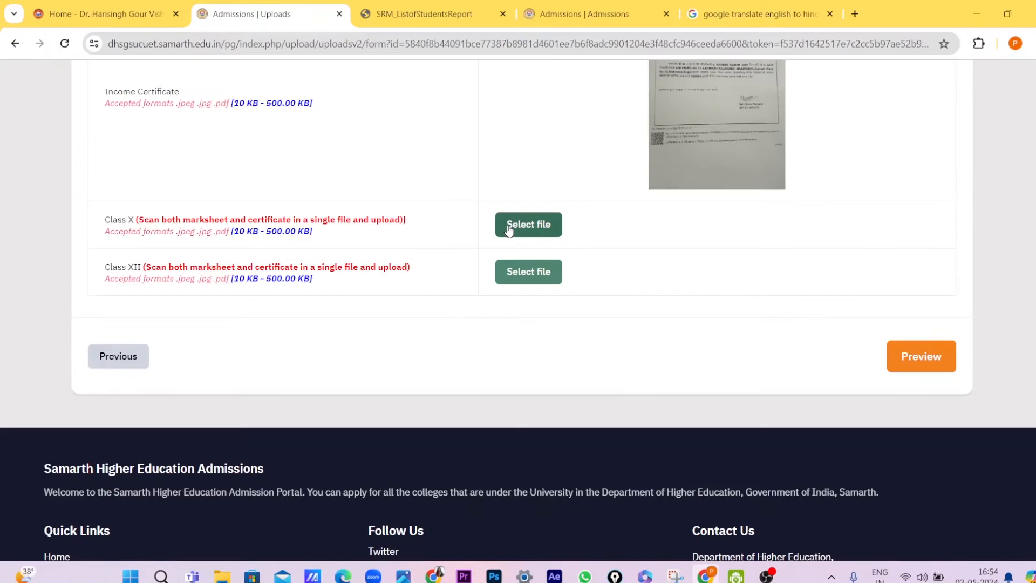
# Choose '10th marksheet (1)' for the Class X upload, then return to the 'compress pdf' search results.
pyautogui.click(509, 227)
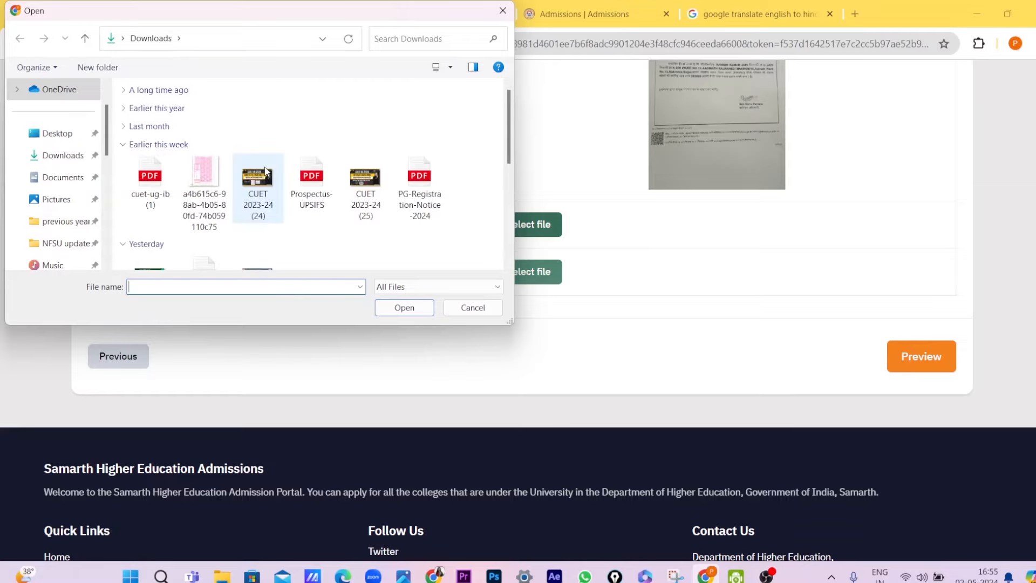
pyautogui.scroll(-3, 303, 197)
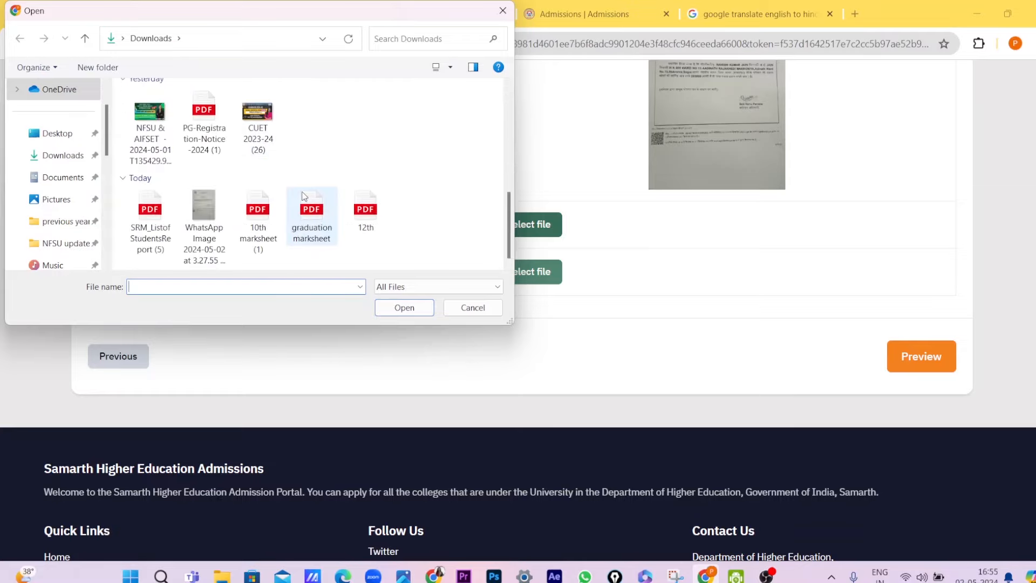
pyautogui.doubleClick(263, 238)
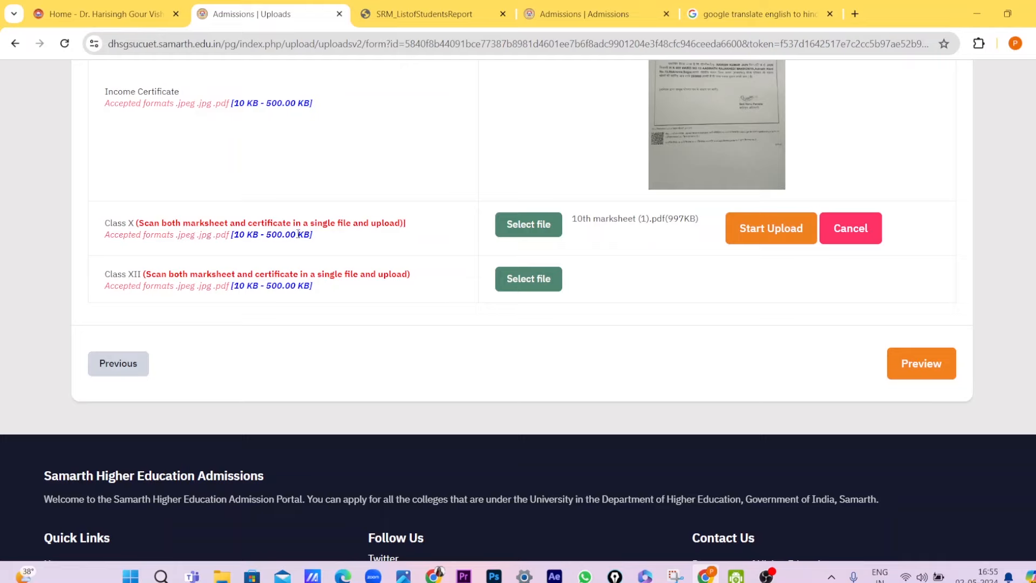
pyautogui.click(780, 17)
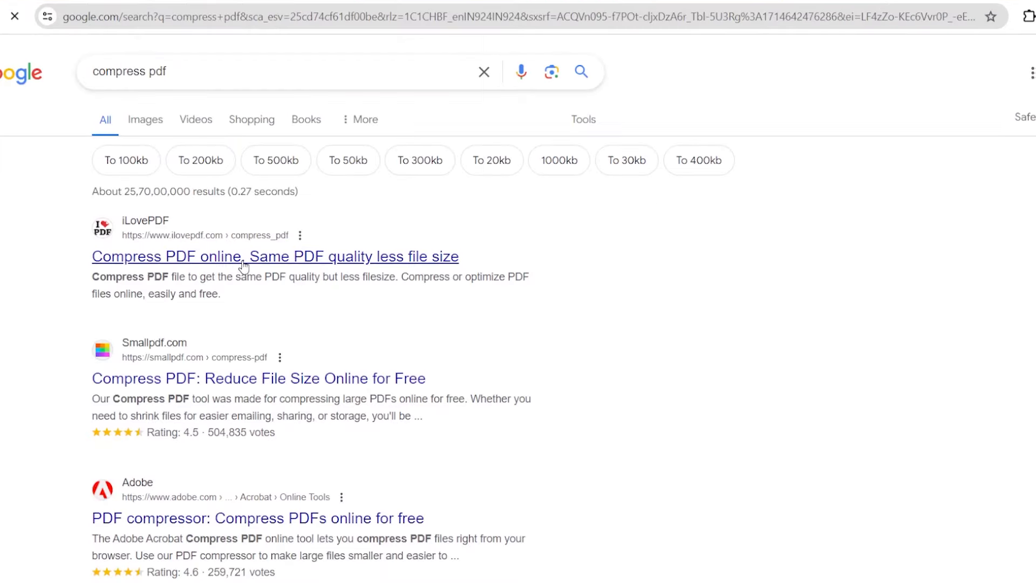
# Compress '10th marksheet (1)' in Smallpdf with Basic compression and download the 249 kB copy.
pyautogui.click(220, 385)
pyautogui.click(509, 298)
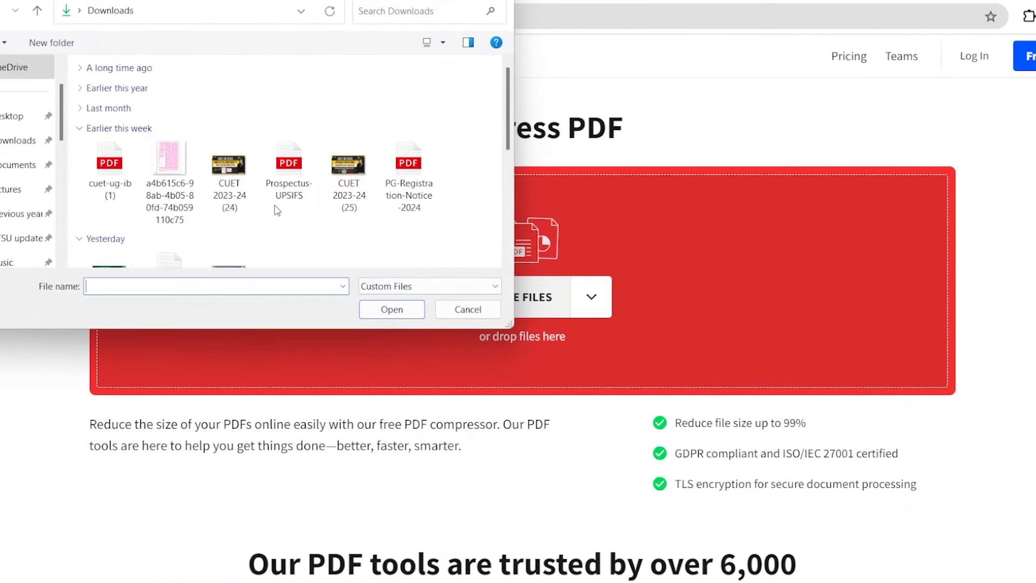
pyautogui.scroll(-3, 277, 210)
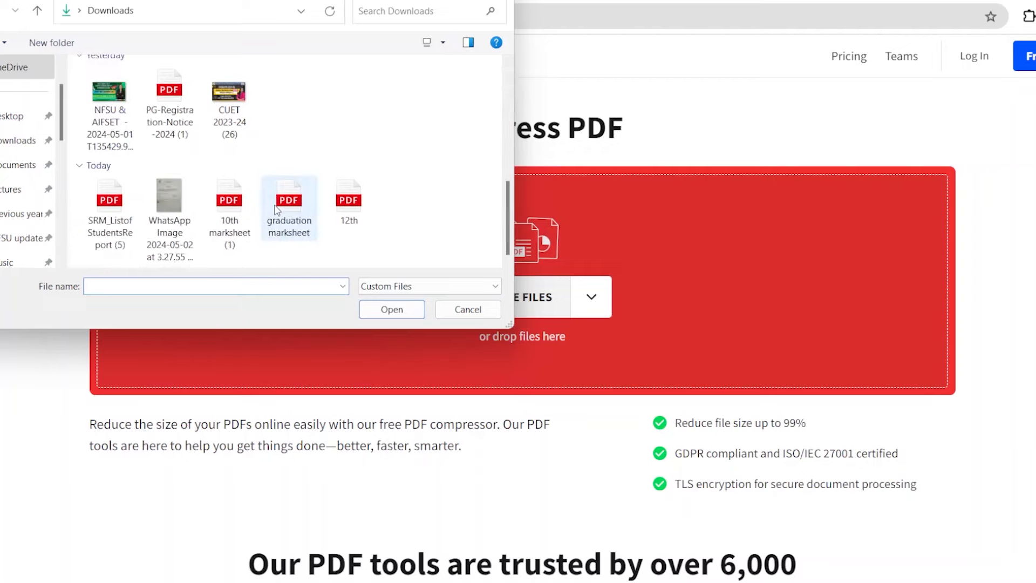
pyautogui.doubleClick(239, 227)
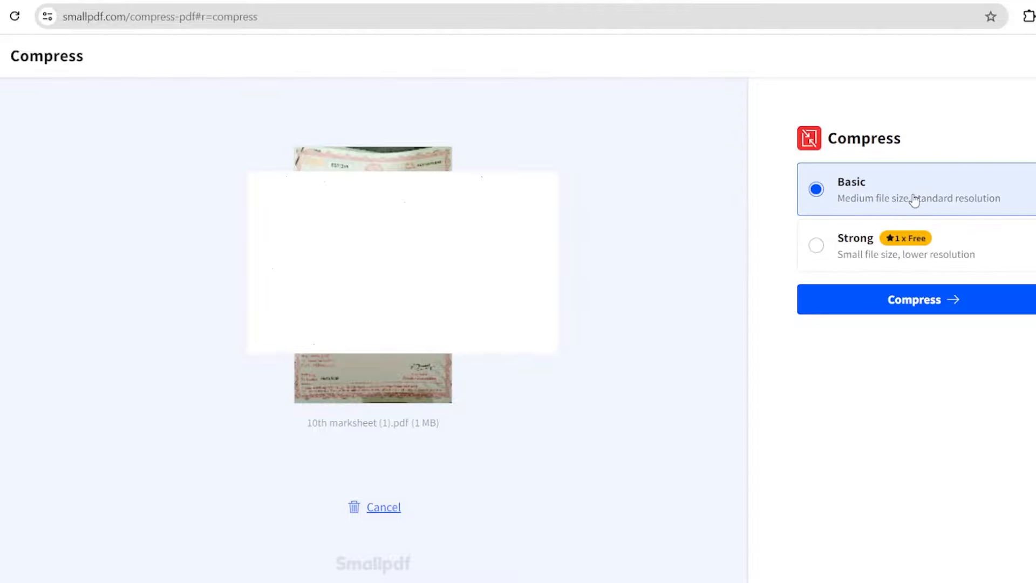
pyautogui.click(921, 297)
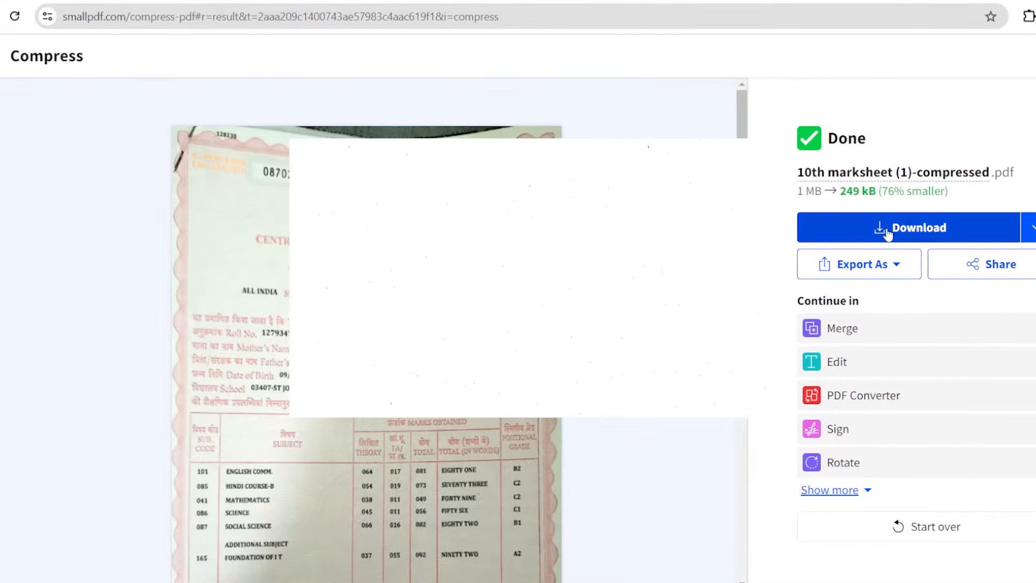
pyautogui.click(887, 233)
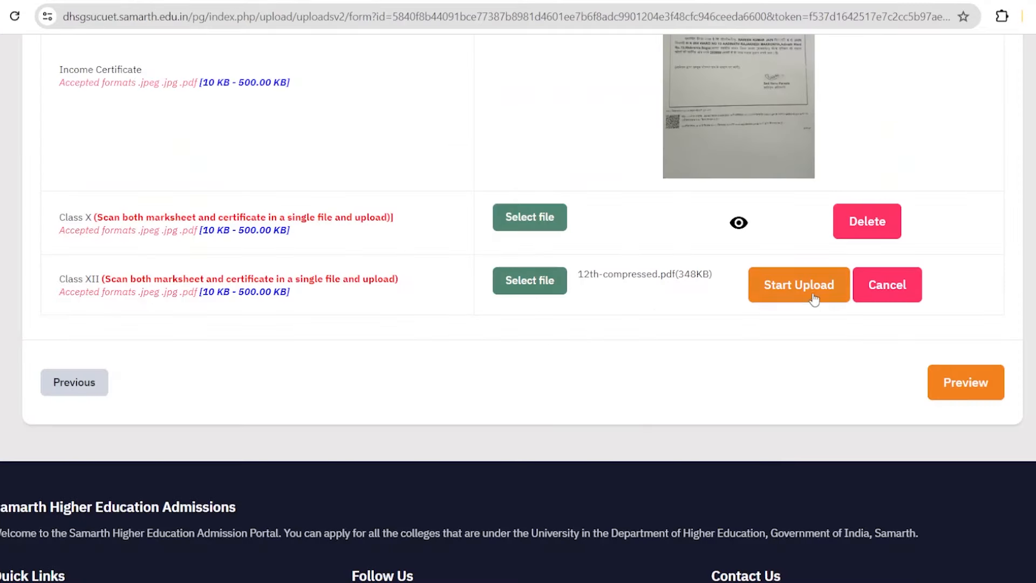
# Upload 12th-compressed.pdf for Class XII and open the preview listing all six documents as Uploaded.
pyautogui.click(824, 288)
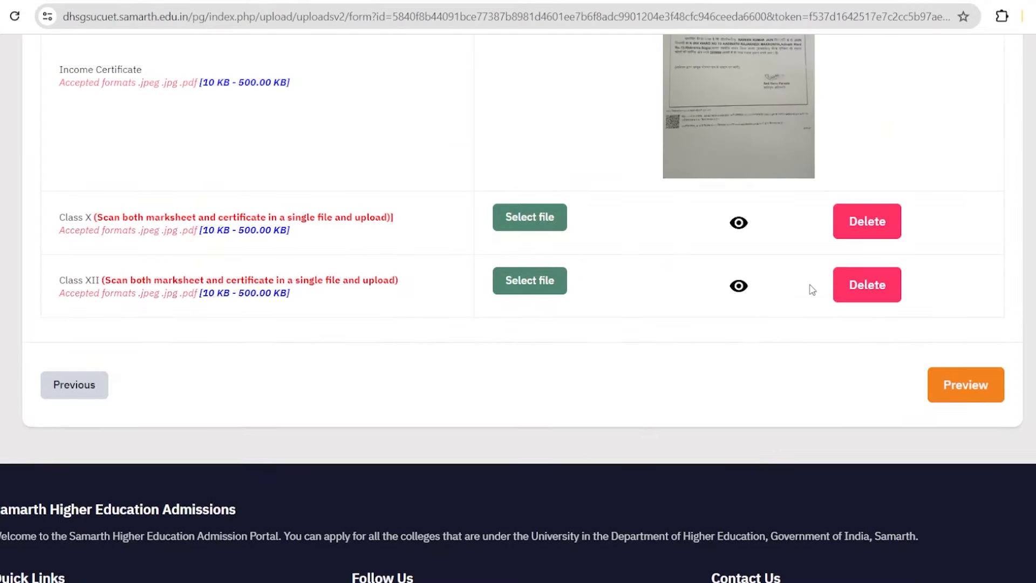
pyautogui.scroll(-2, 593, 253)
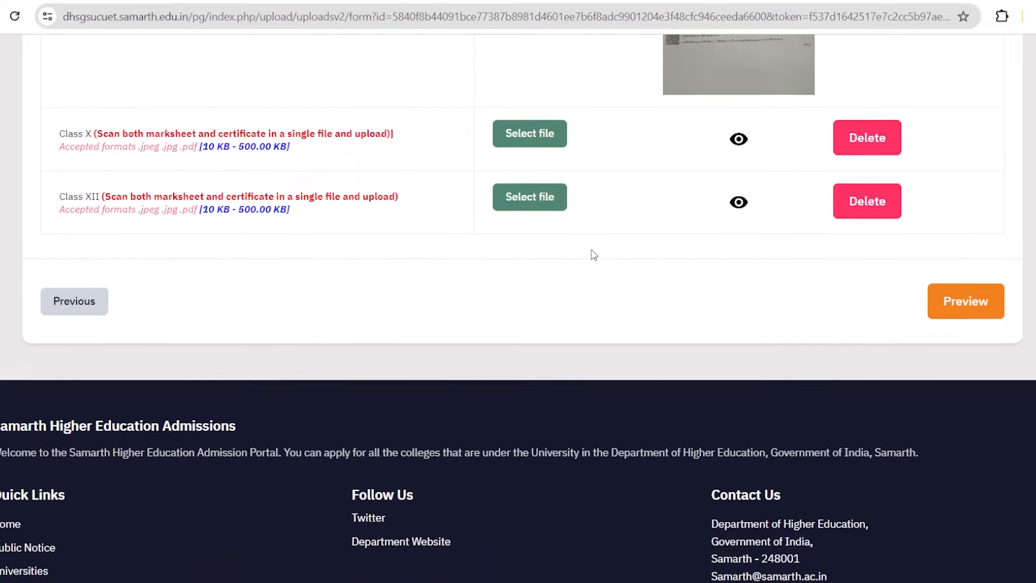
pyautogui.click(946, 301)
pyautogui.scroll(-1, 947, 305)
pyautogui.scroll(5, 946, 303)
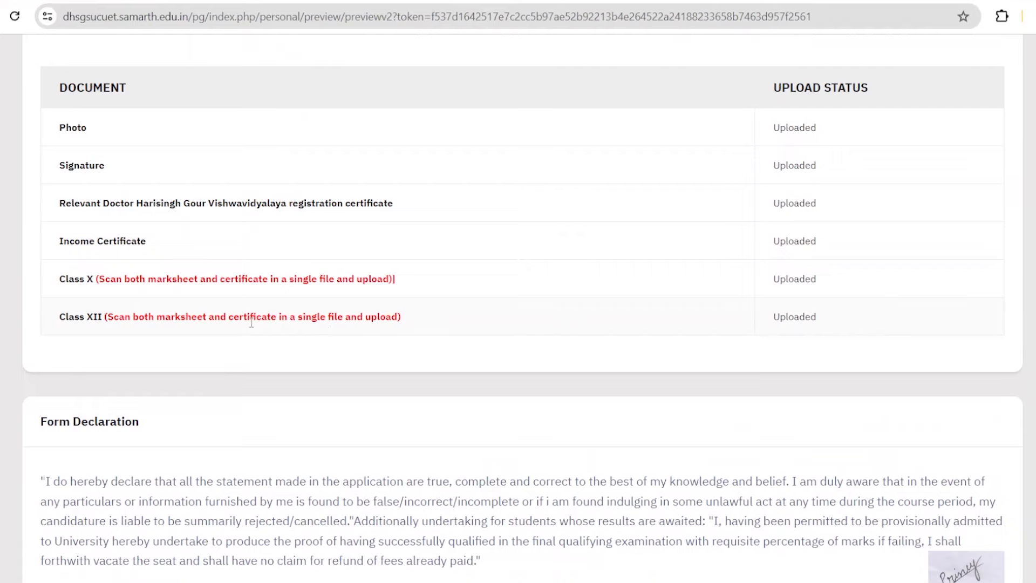
# Submit the Finance MBA application from the preview and bring up its verification statements.
pyautogui.scroll(-9, 251, 323)
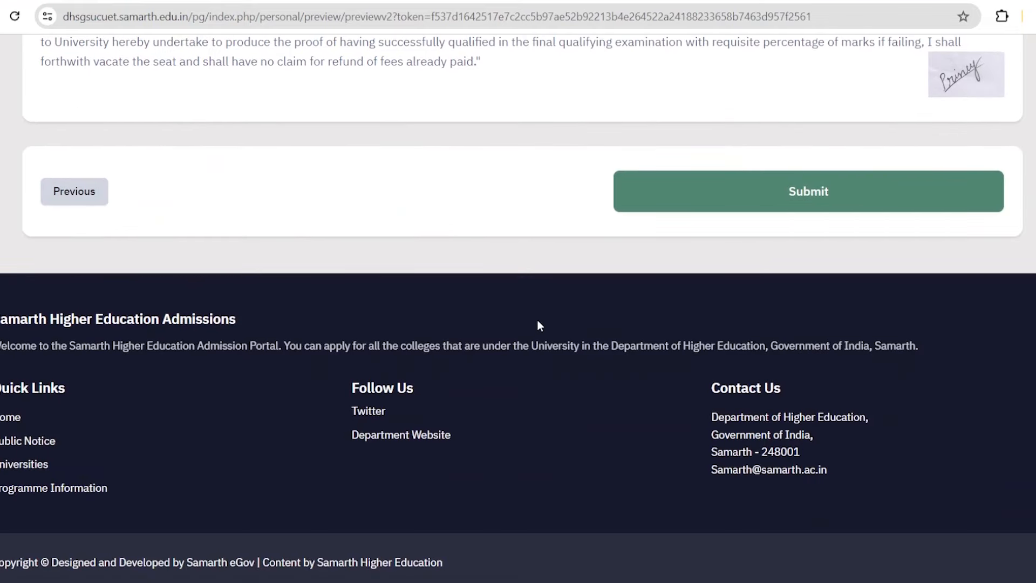
pyautogui.scroll(3, 761, 151)
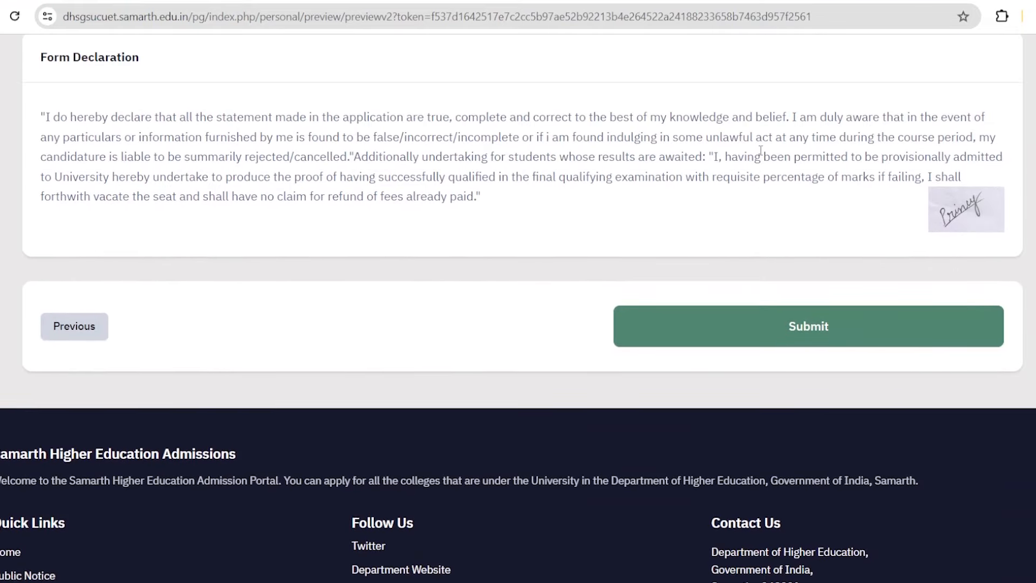
pyautogui.click(766, 333)
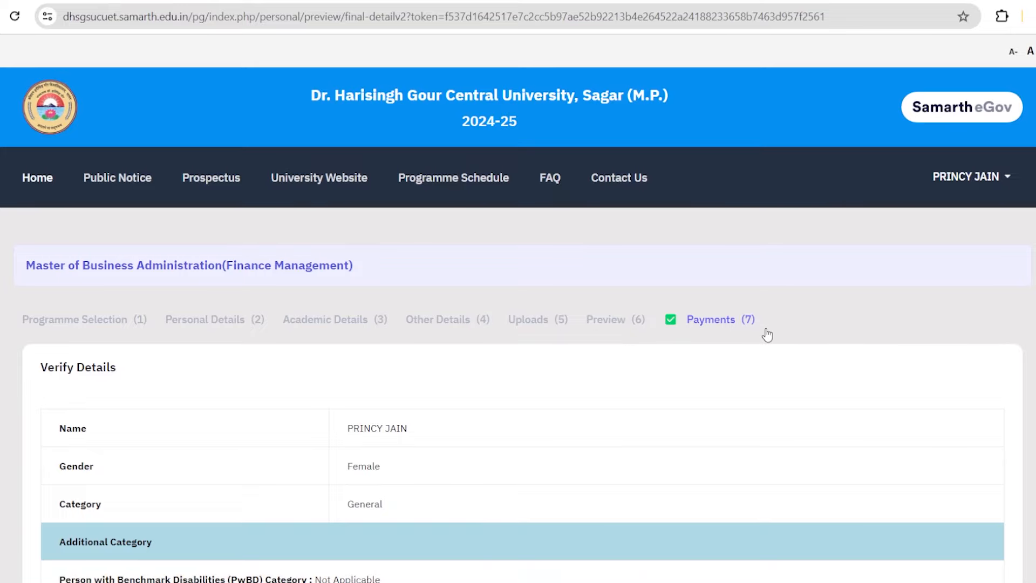
pyautogui.scroll(-10, 764, 332)
pyautogui.scroll(-4, 778, 337)
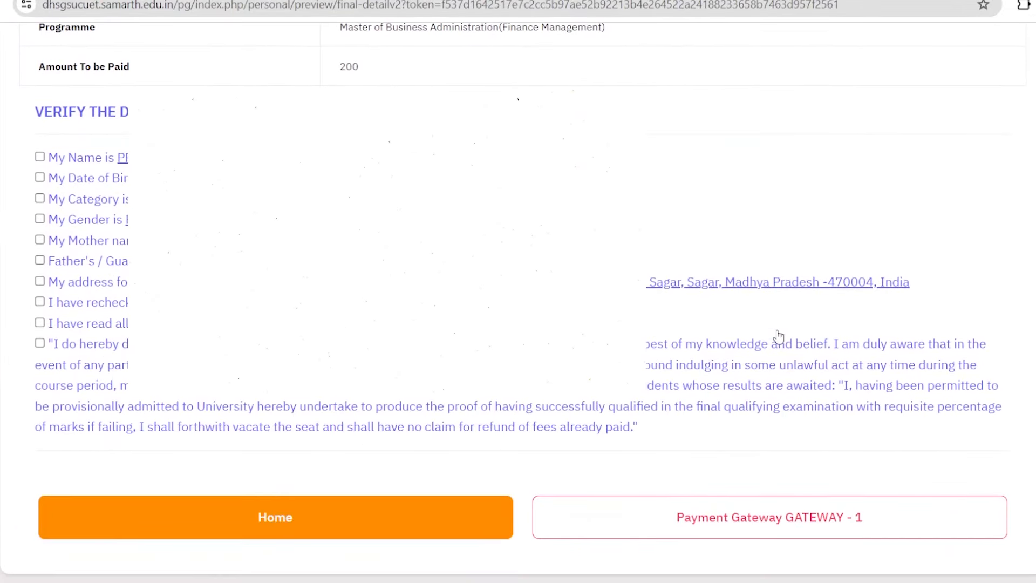
pyautogui.scroll(-2, 778, 337)
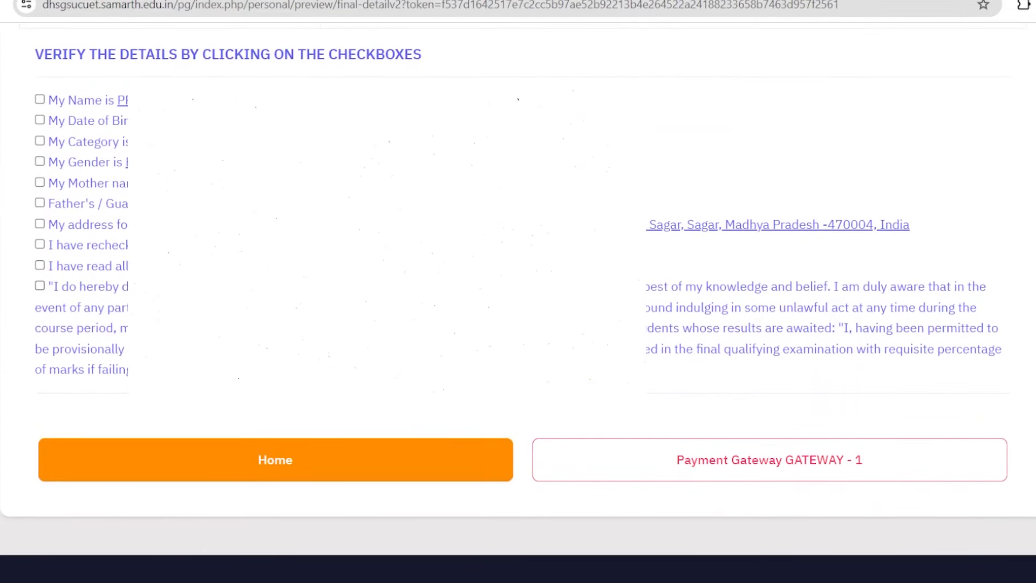
pyautogui.scroll(1, 88, 103)
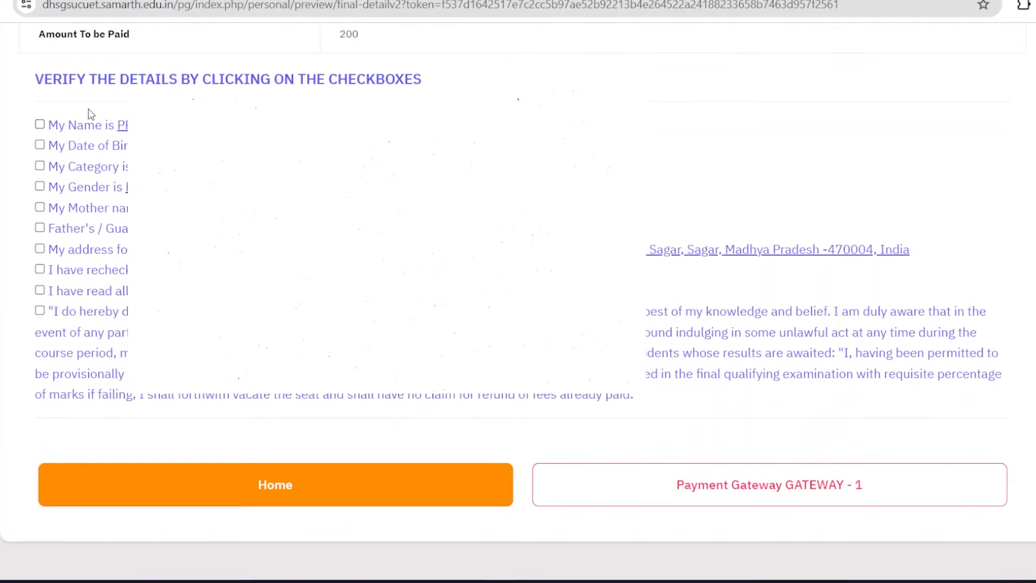
# Tick all ten verification statements and proceed to the Gateway 1 fee payment.
pyautogui.click(39, 125)
pyautogui.click(40, 146)
pyautogui.click(39, 166)
pyautogui.click(40, 187)
pyautogui.click(39, 208)
pyautogui.click(39, 227)
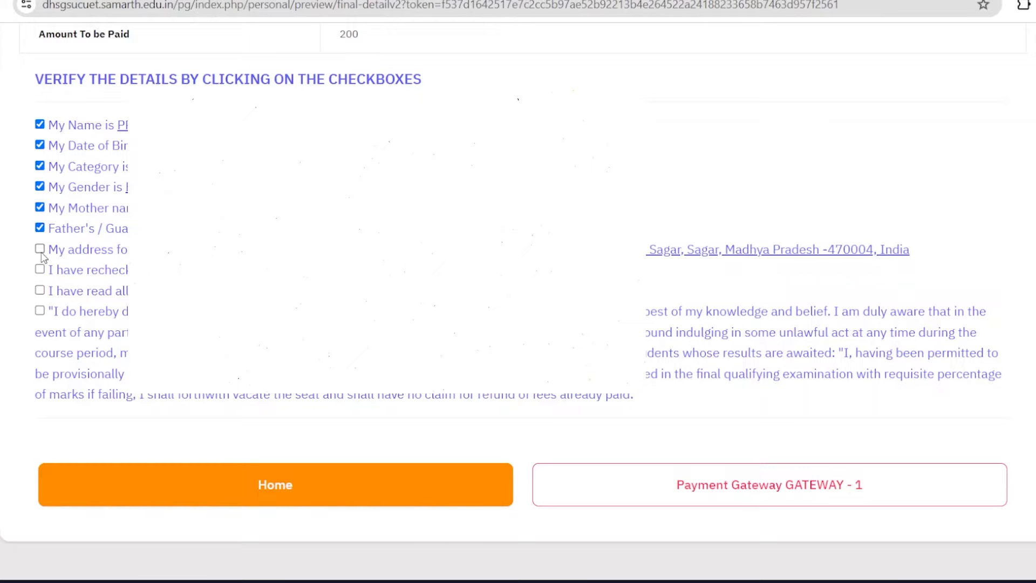
pyautogui.click(40, 251)
pyautogui.click(40, 269)
pyautogui.click(40, 289)
pyautogui.click(40, 311)
pyautogui.click(784, 500)
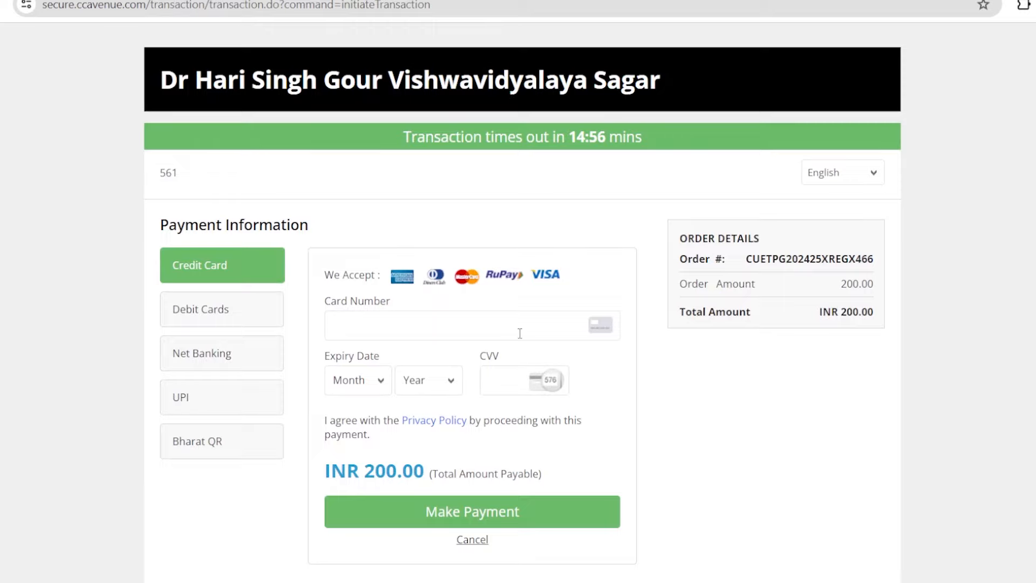
# Switch the CCAvenue payment method to UPI, then to Bharat QR for the INR 200.00 fee.
pyautogui.click(185, 399)
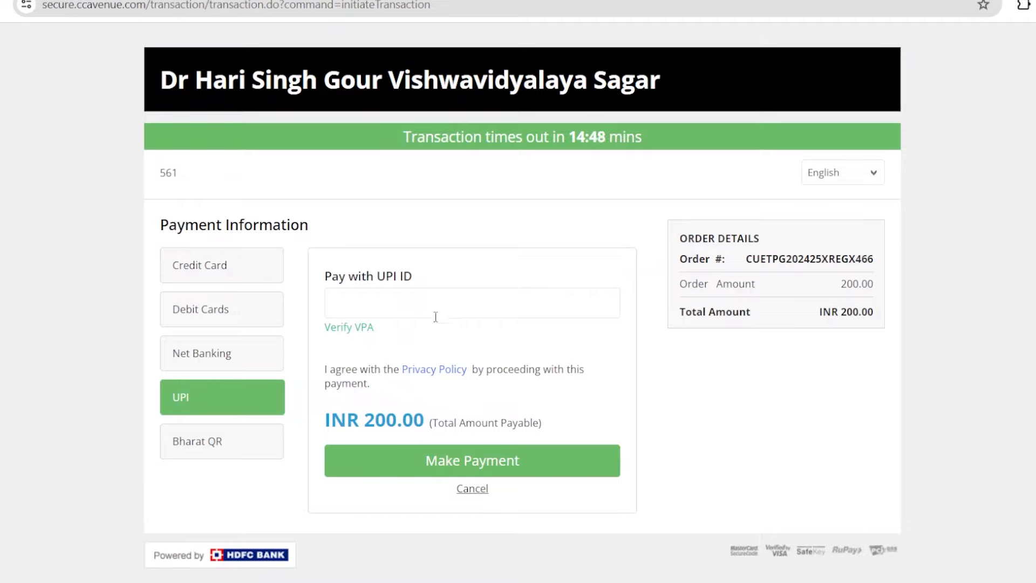
pyautogui.click(193, 453)
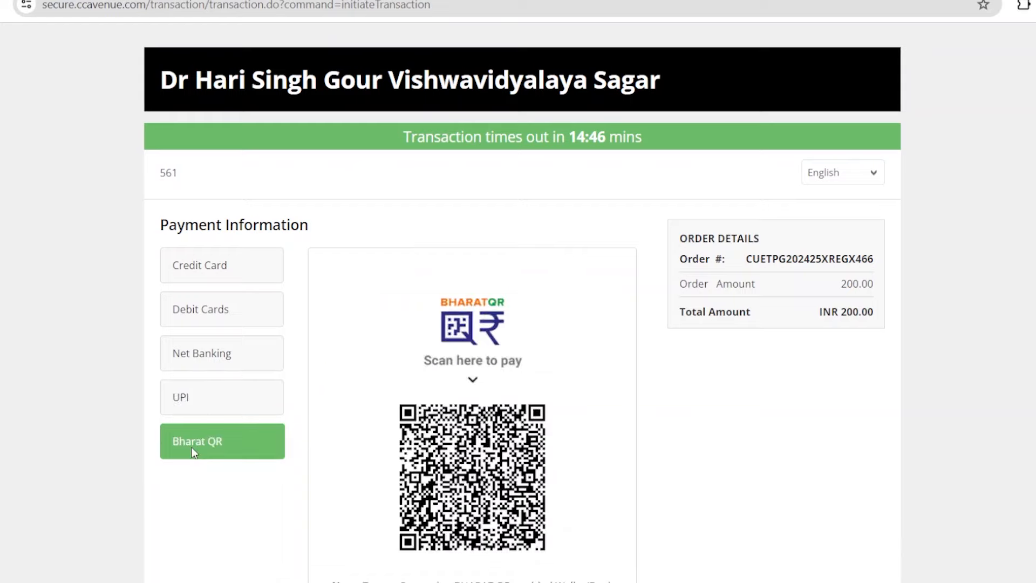
pyautogui.scroll(-2, 707, 334)
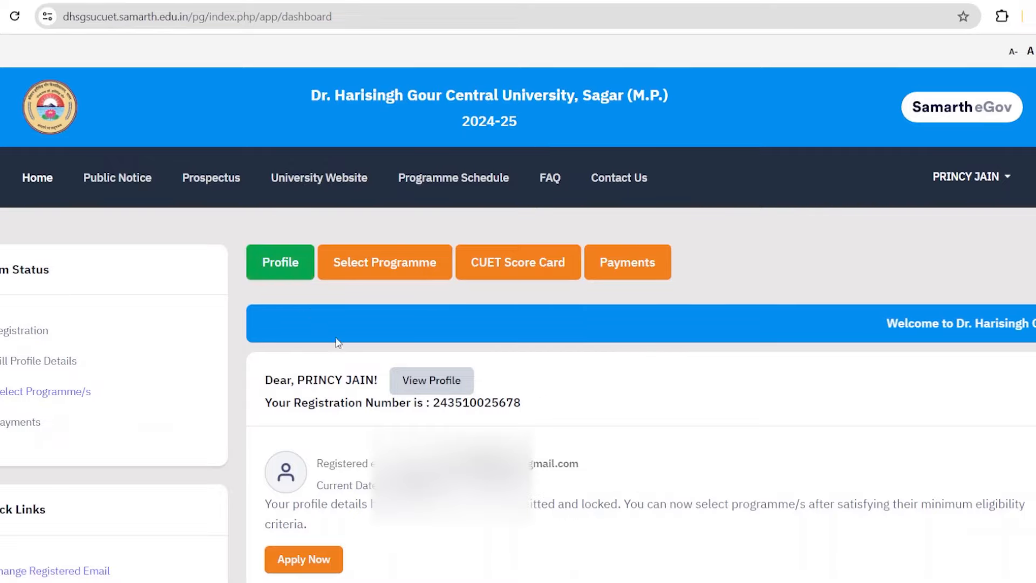
# Scroll to the Programme Applications table to check the Finance MBA's Not Paid / Not Submitted status.
pyautogui.scroll(-2, 473, 468)
pyautogui.scroll(-3, 472, 468)
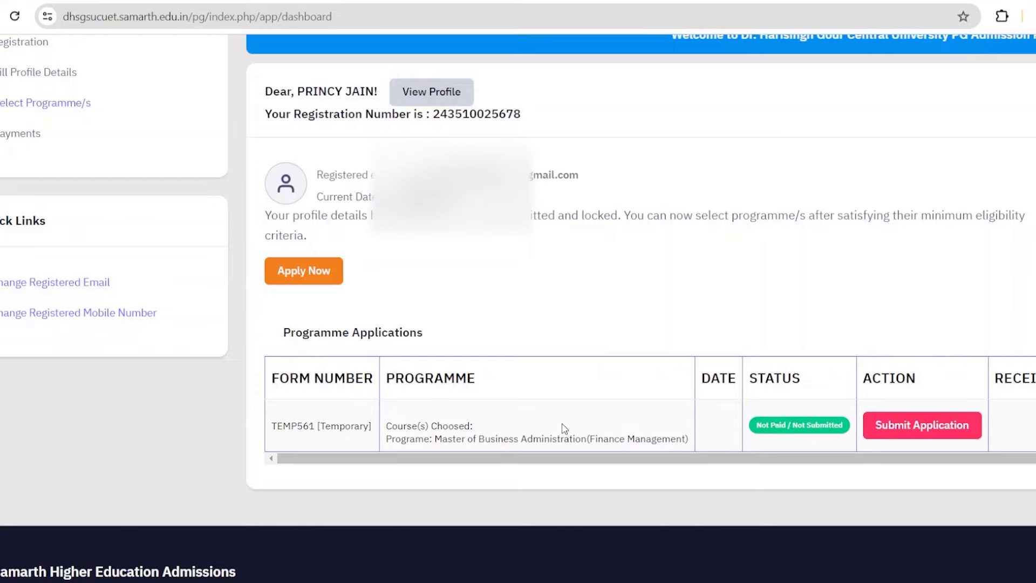
pyautogui.hscroll(1, 563, 428)
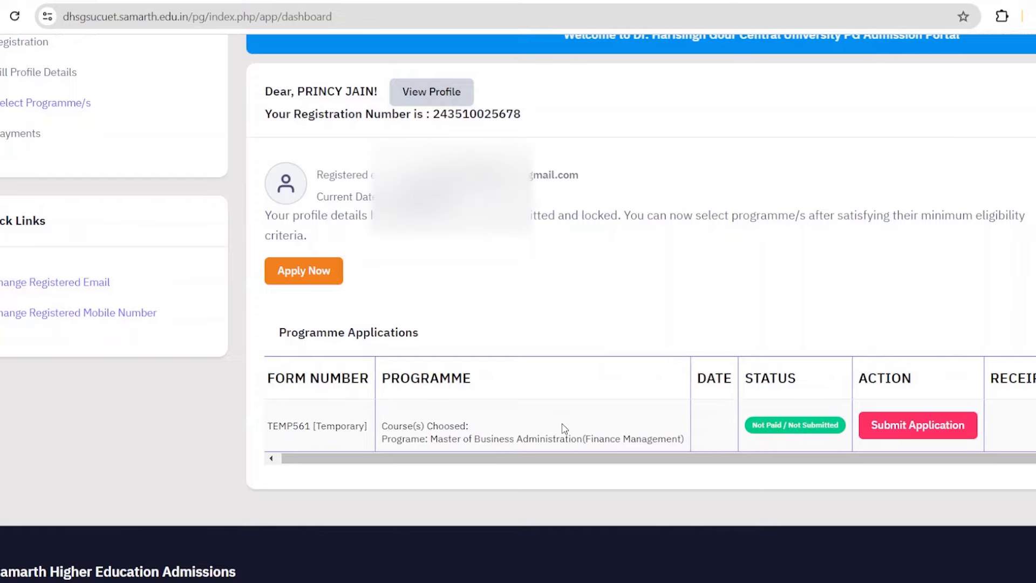
pyautogui.hscroll(-1, 562, 428)
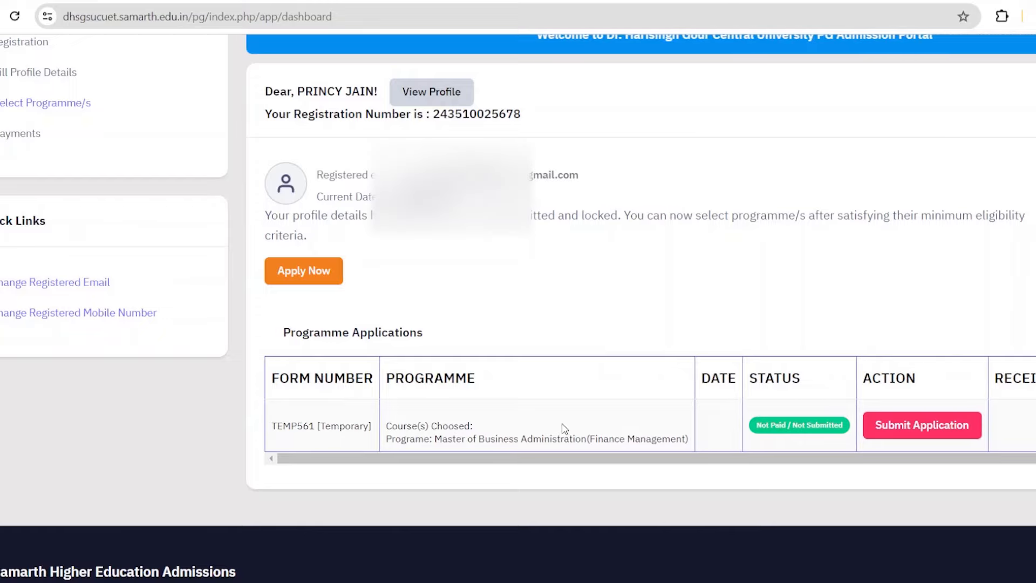
# Start a new application at Master (Post-Graduation Programmes) level and choose MBA (Human Resource Management).
pyautogui.click(301, 283)
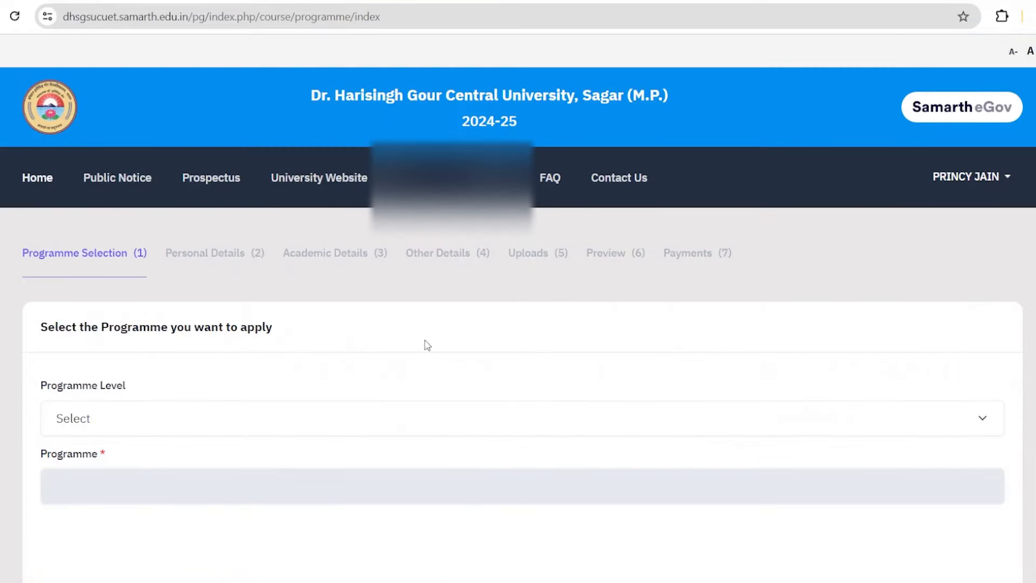
pyautogui.scroll(-2, 427, 345)
pyautogui.click(370, 297)
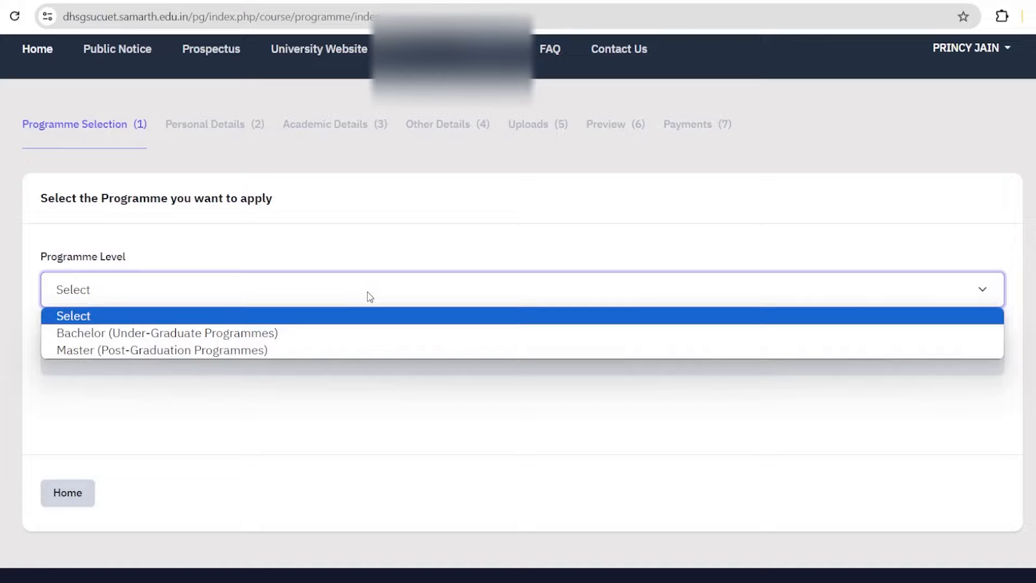
pyautogui.click(339, 353)
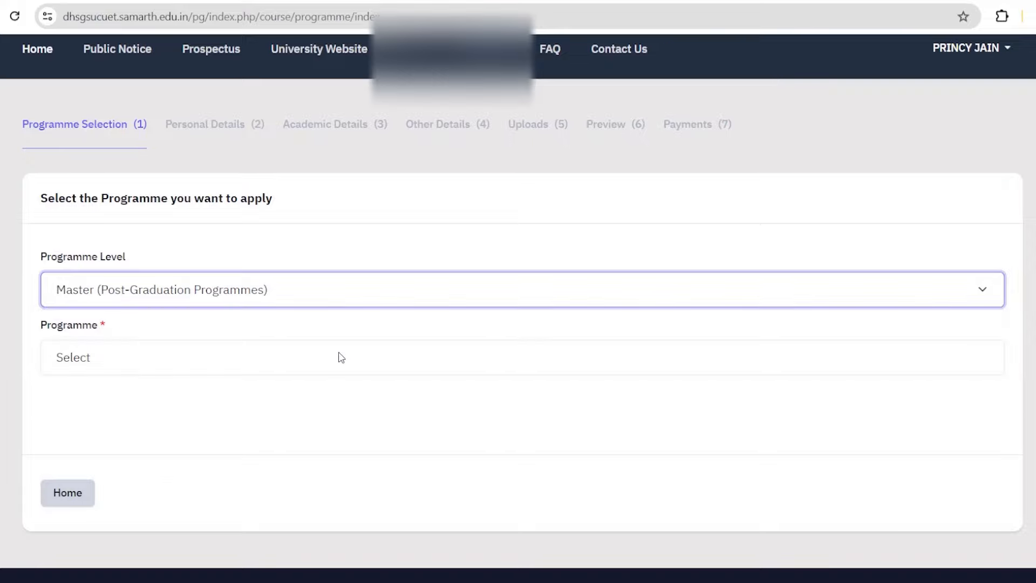
pyautogui.click(341, 358)
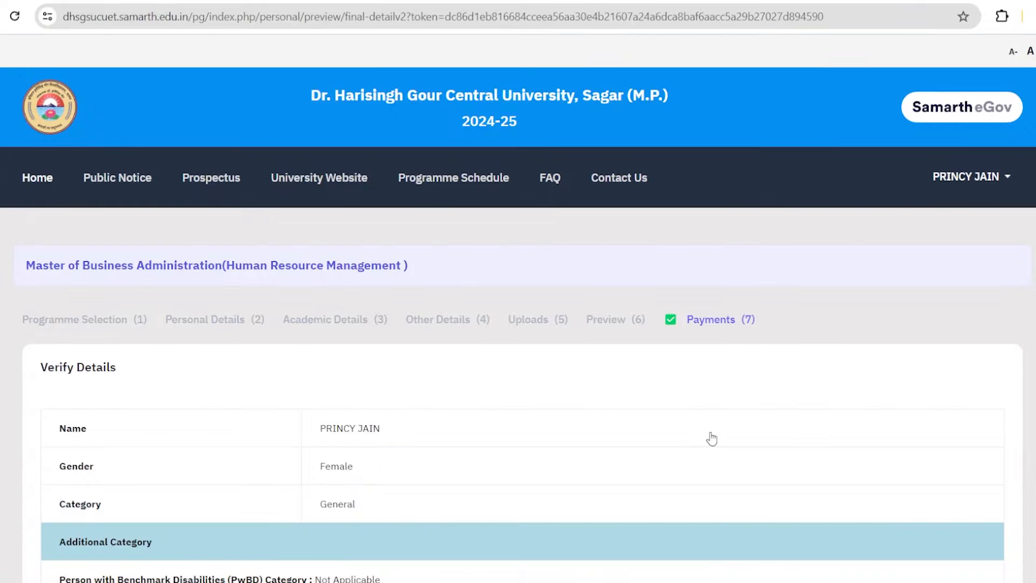
pyautogui.scroll(-3, 502, 361)
# Tick the name, date of birth, category, personal-detail, recheck and declaration statements, then proceed to Gateway 1.
pyautogui.scroll(-10, 502, 360)
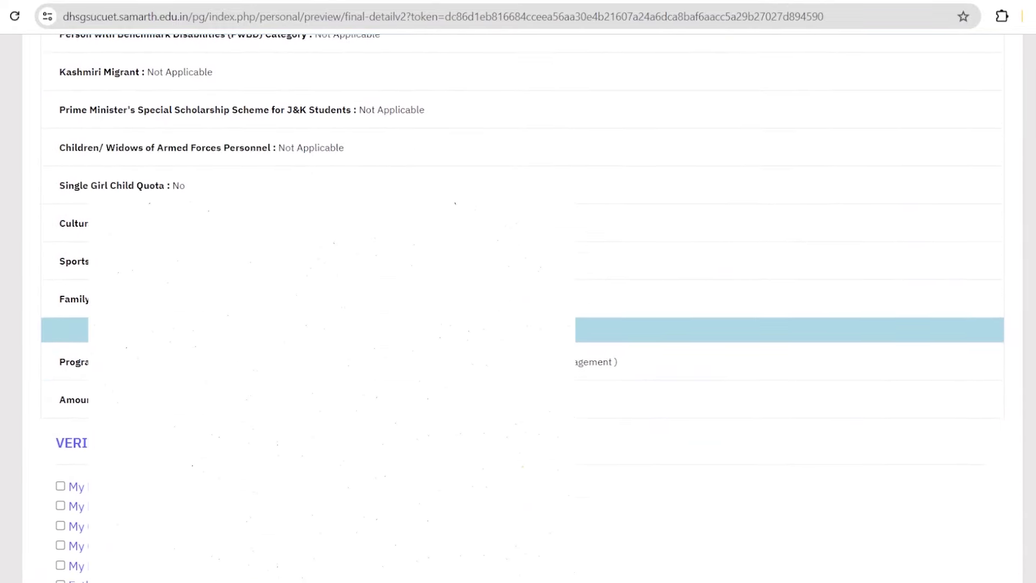
pyautogui.click(60, 235)
pyautogui.click(60, 254)
pyautogui.click(61, 274)
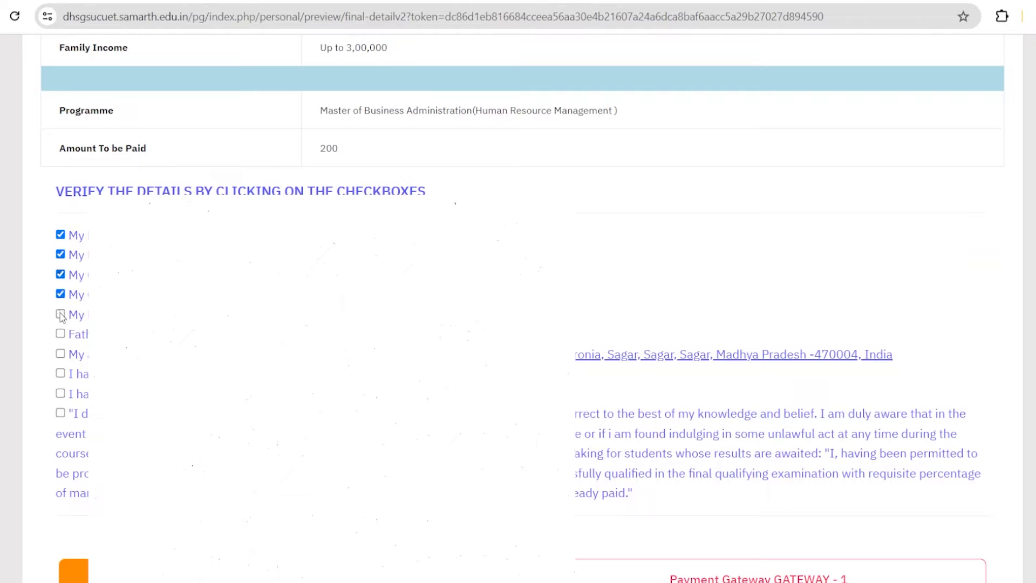
pyautogui.click(60, 353)
pyautogui.click(60, 373)
pyautogui.click(61, 413)
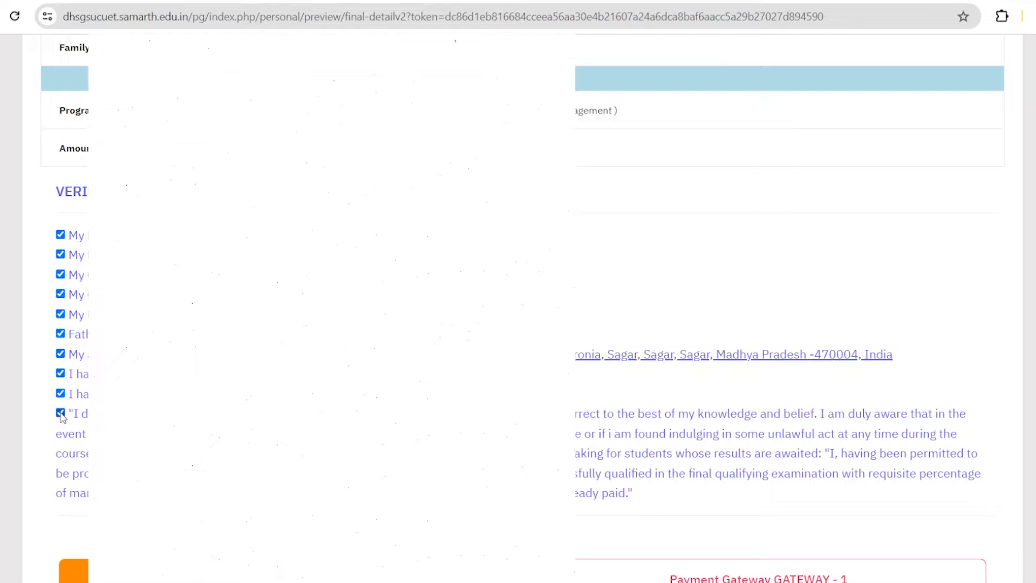
pyautogui.scroll(-3, 726, 386)
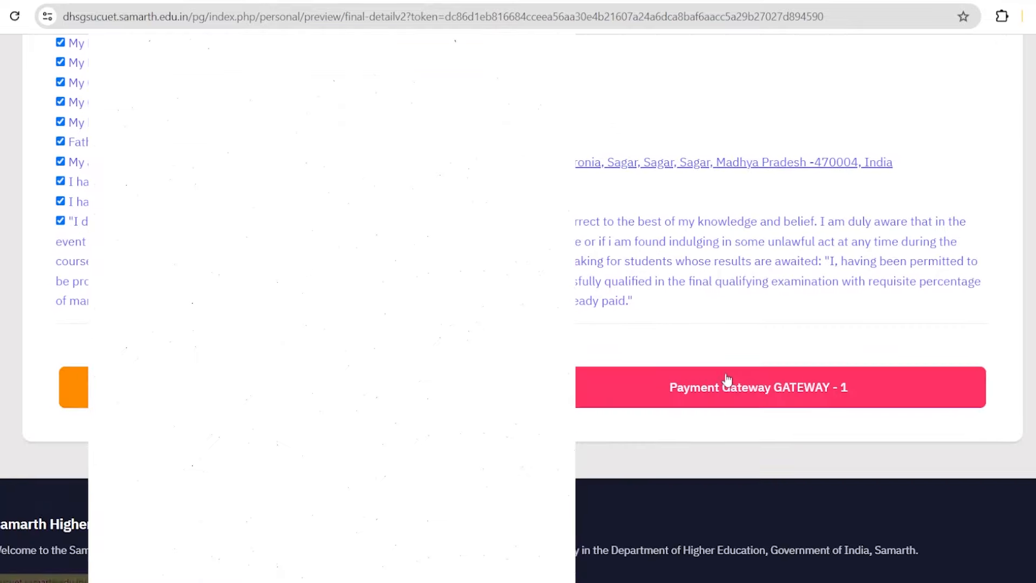
pyautogui.click(726, 386)
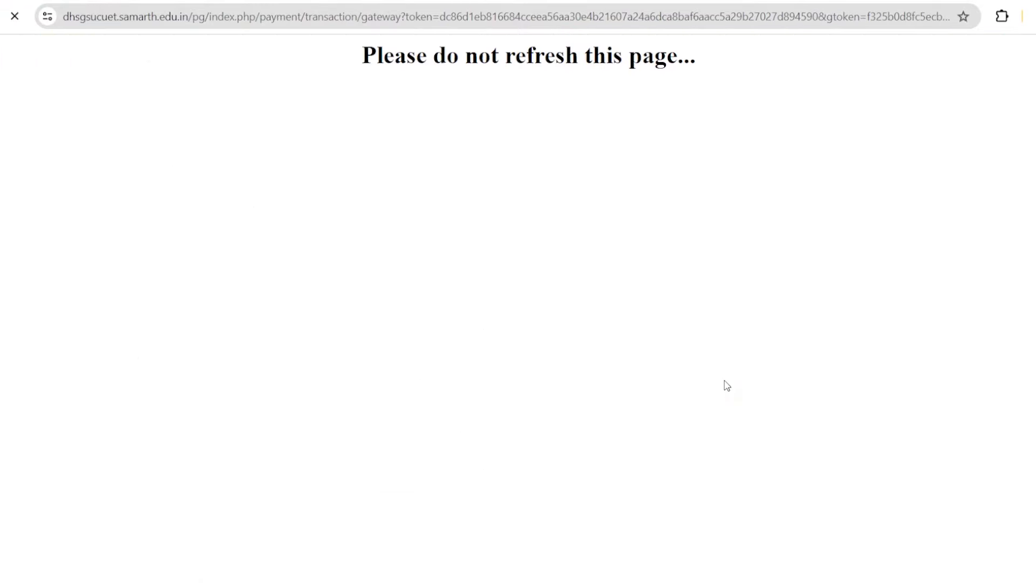
# Switch the CCAvenue payment for the INR 200.00 fee to the UPI option.
pyautogui.scroll(-1, 726, 386)
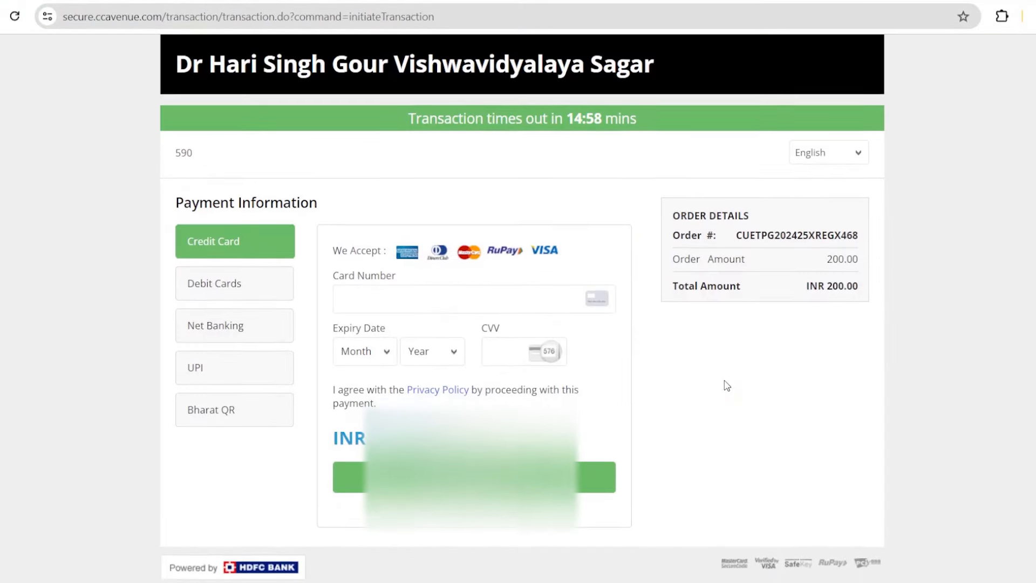
pyautogui.click(265, 370)
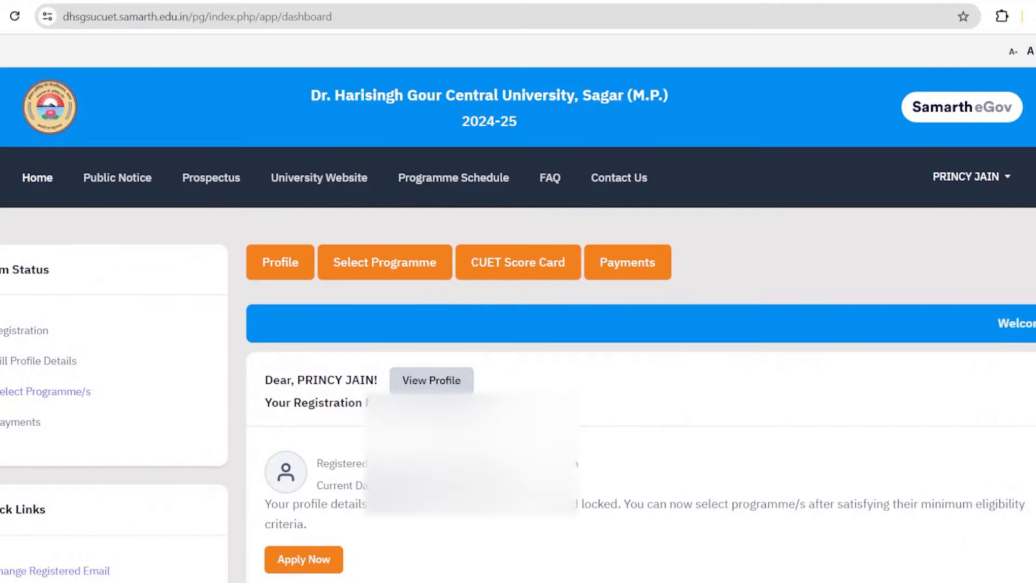
pyautogui.scroll(-5, 639, 502)
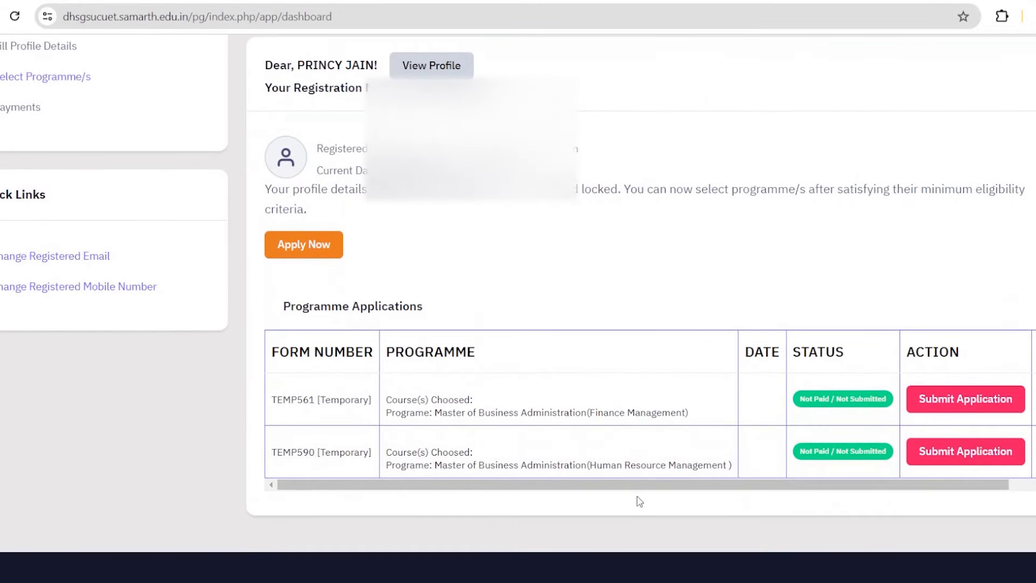
pyautogui.hscroll(1, 685, 451)
pyautogui.scroll(-1, 691, 451)
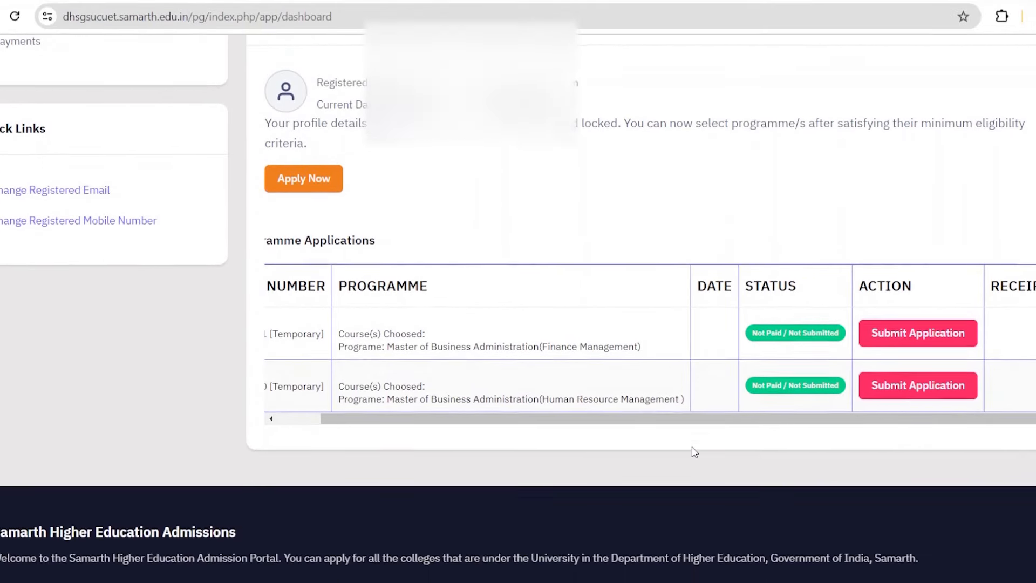
pyautogui.scroll(-1, 847, 398)
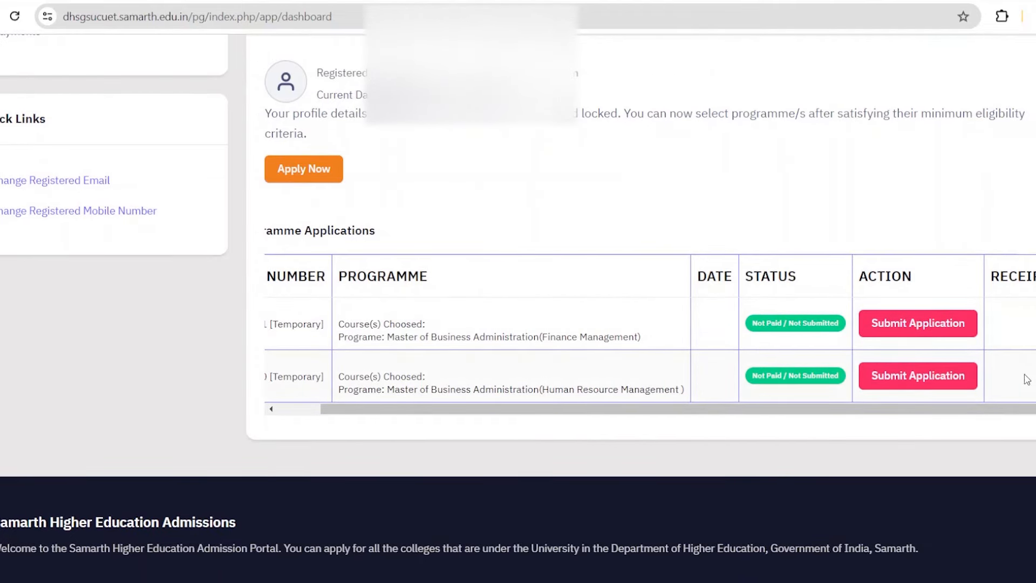
pyautogui.scroll(2, 1024, 329)
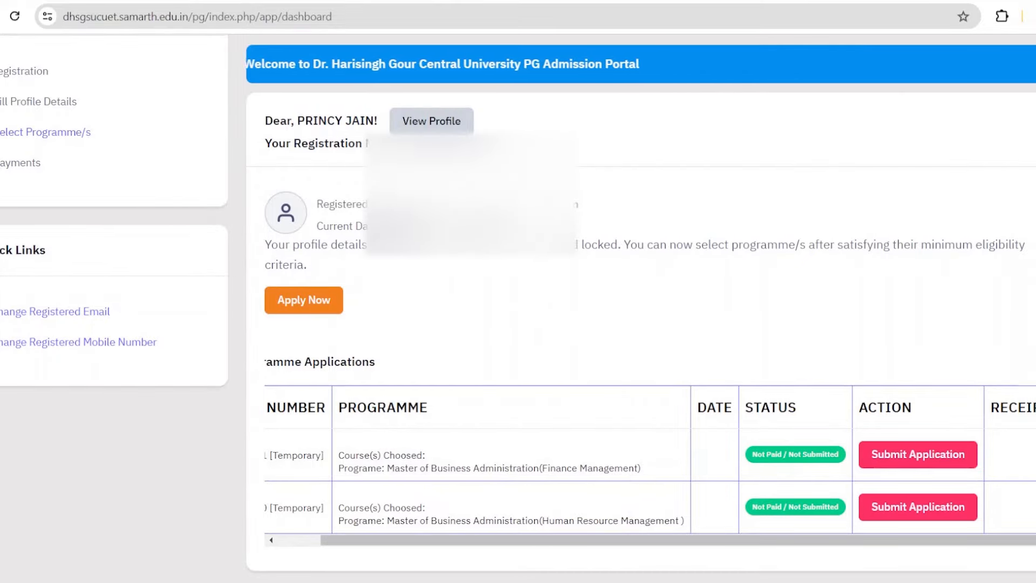
pyautogui.scroll(2, 518, 323)
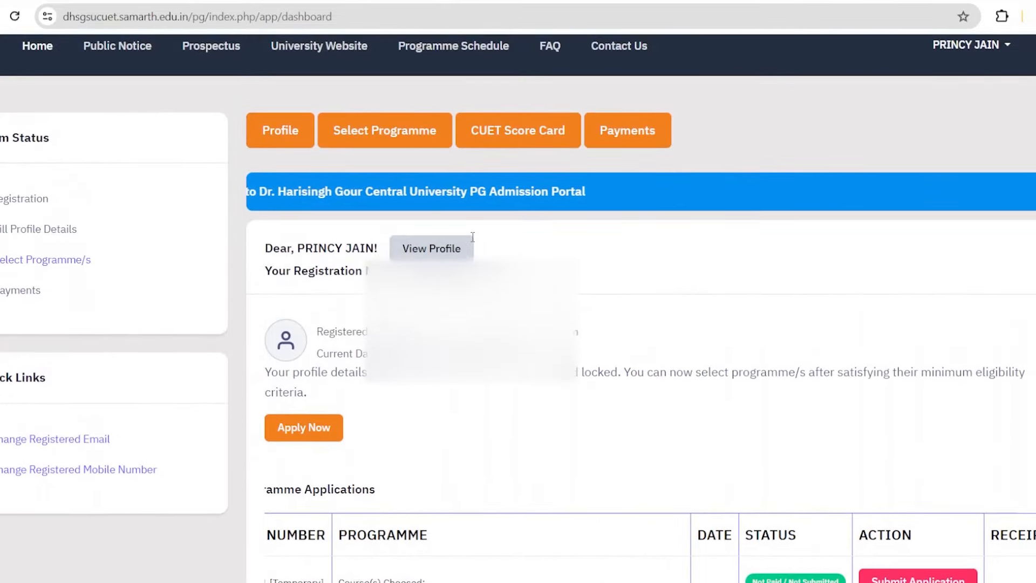
# From My Payments, open the Registration Transaction Slip for the successful MBA-HR payment.
pyautogui.click(630, 132)
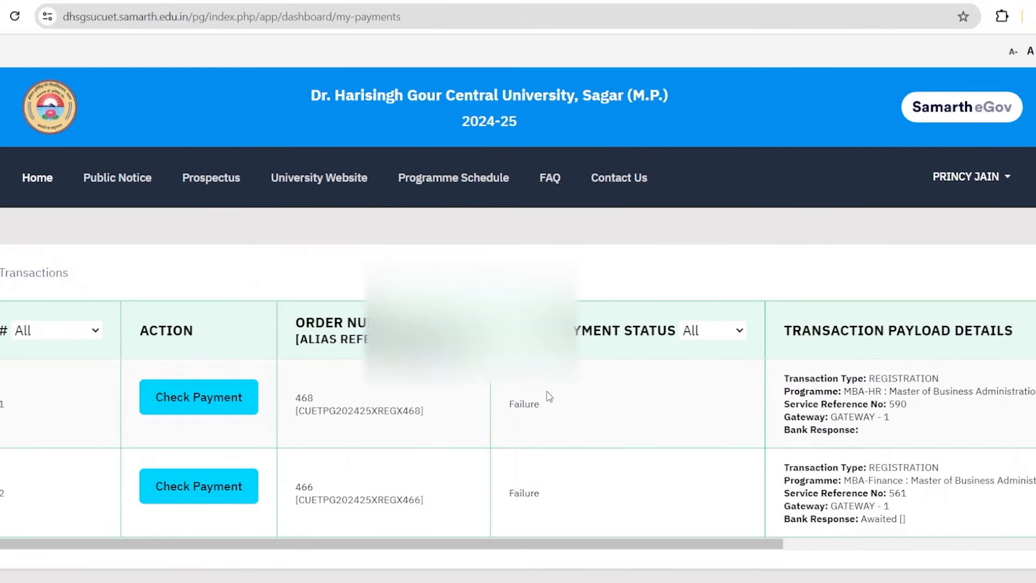
pyautogui.scroll(-1, 549, 396)
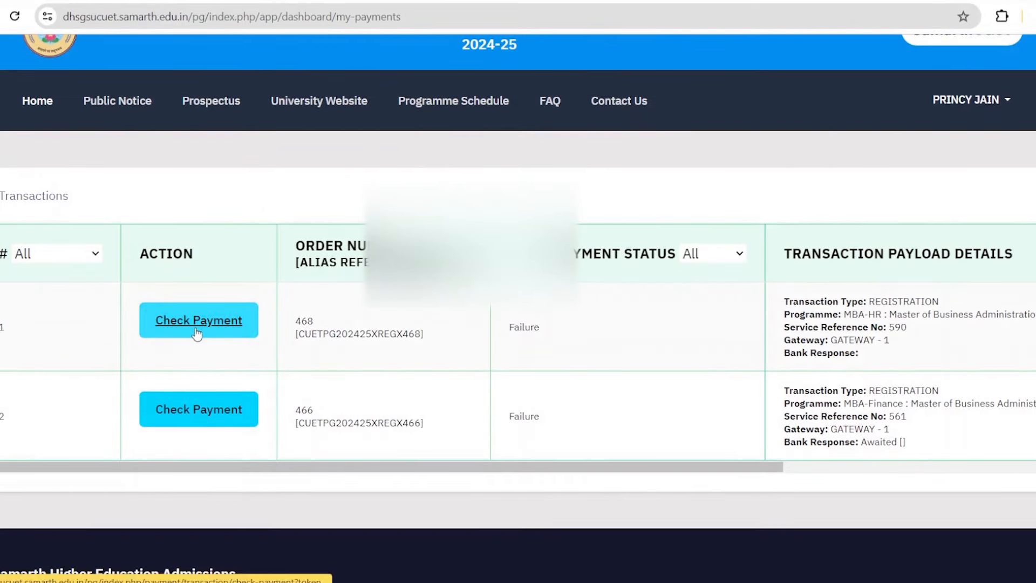
pyautogui.click(714, 253)
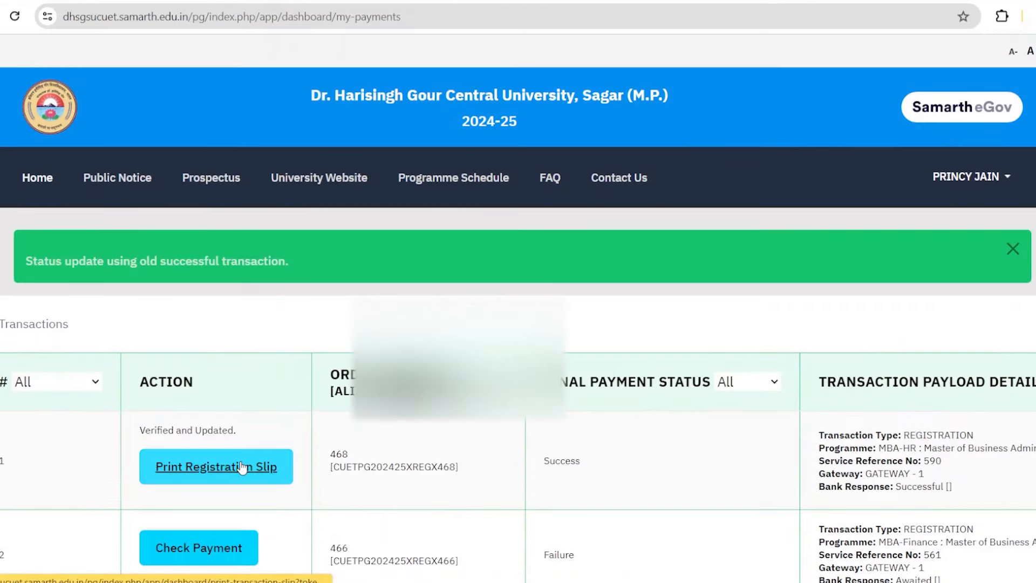
pyautogui.click(242, 467)
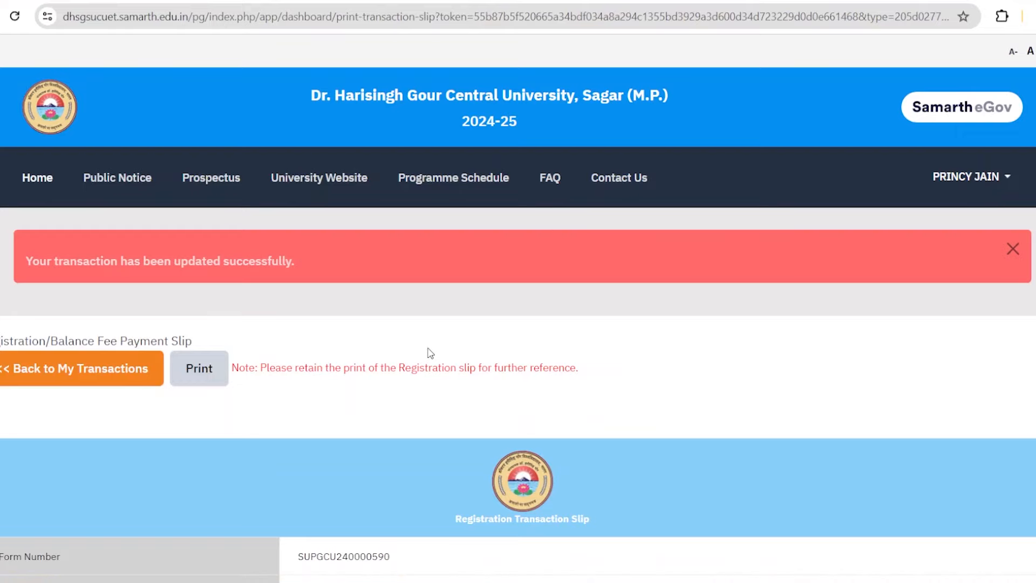
# Print the MBA-HR slip with the Save as PDF destination, saving it as 'Admissions' in Downloads.
pyautogui.scroll(-3, 430, 352)
pyautogui.hotkey('ctrl', 'p')
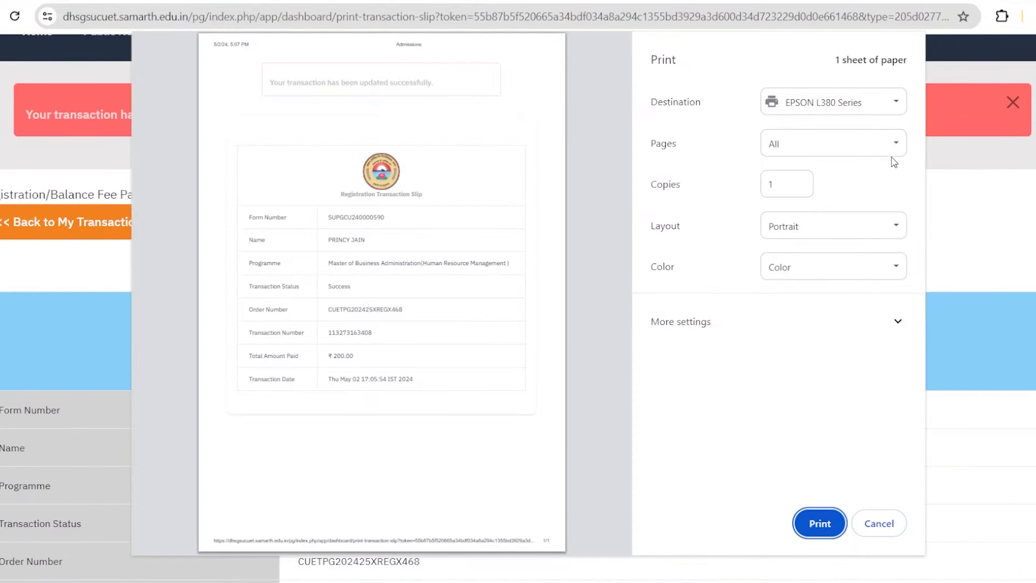
pyautogui.click(892, 103)
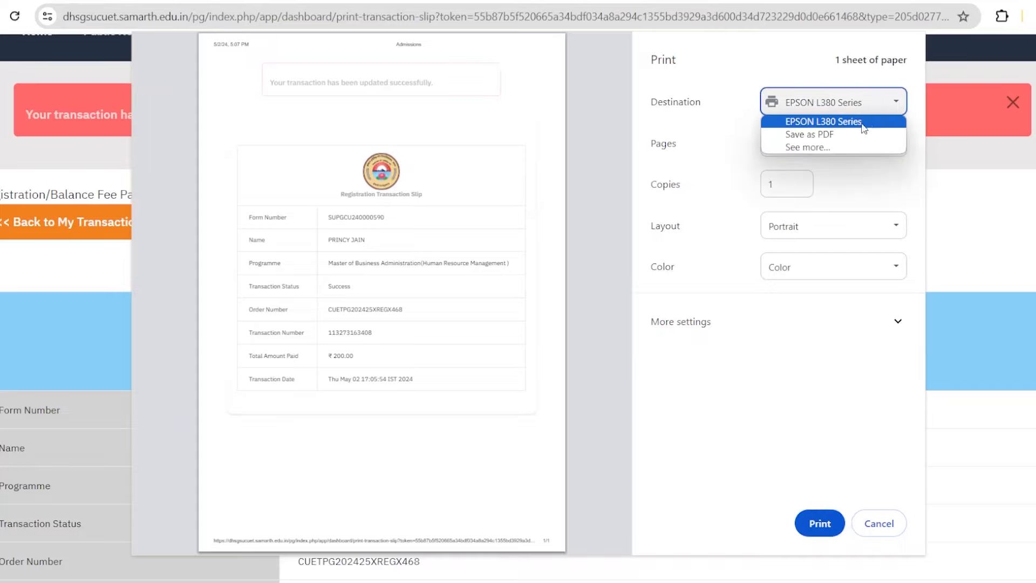
pyautogui.click(850, 137)
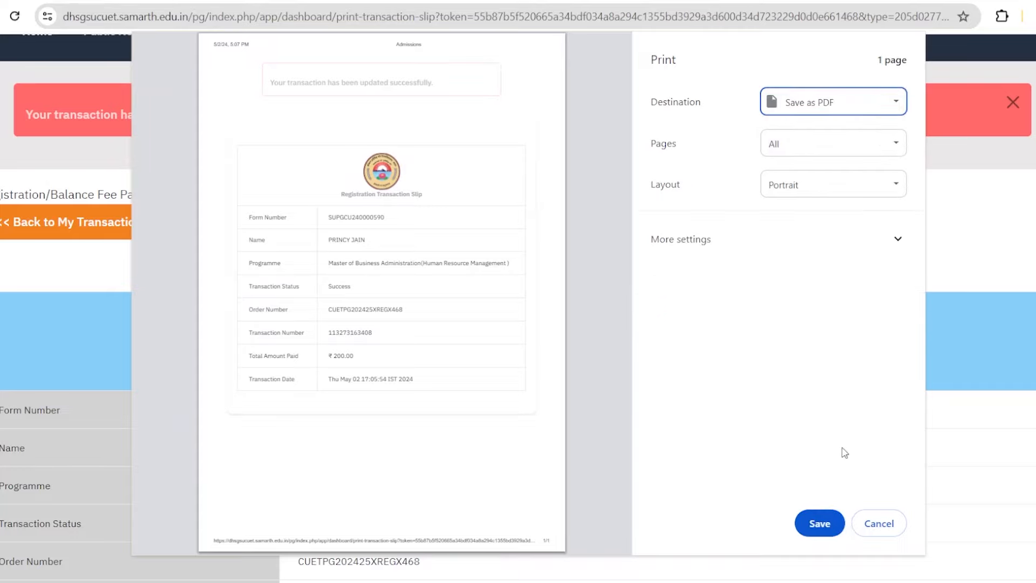
pyautogui.click(818, 523)
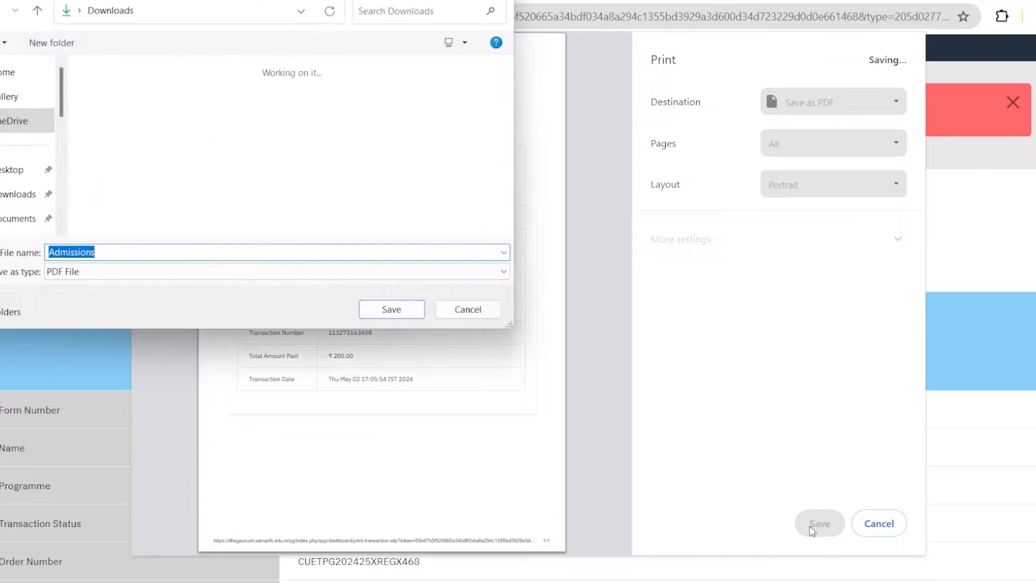
pyautogui.click(392, 309)
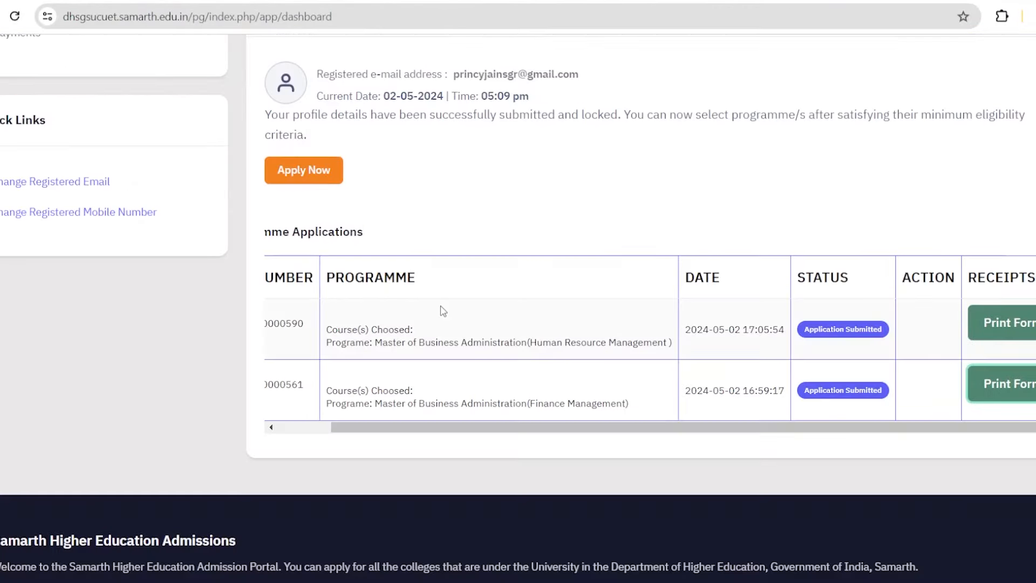
pyautogui.scroll(-1, 439, 308)
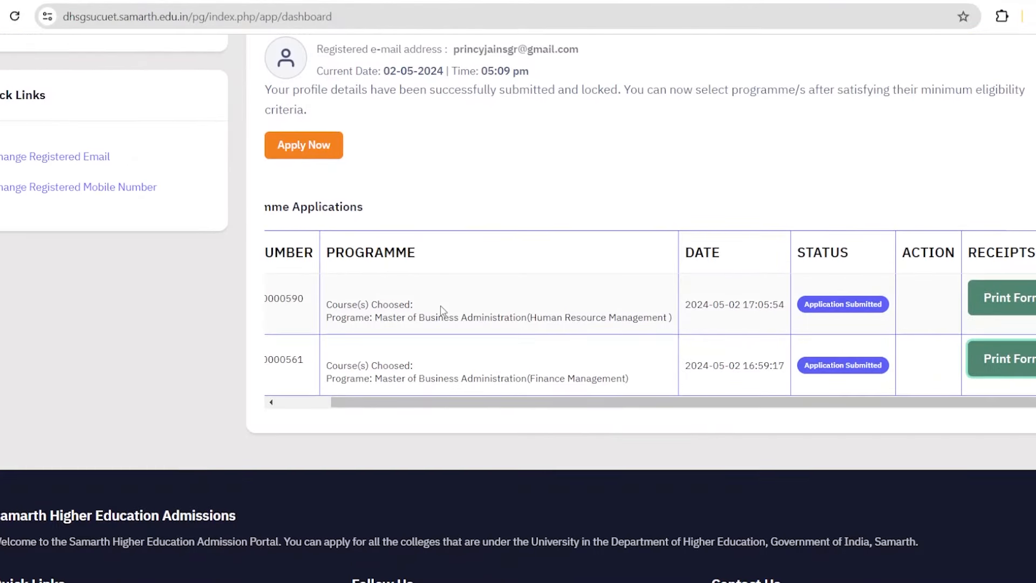
pyautogui.scroll(9, 442, 311)
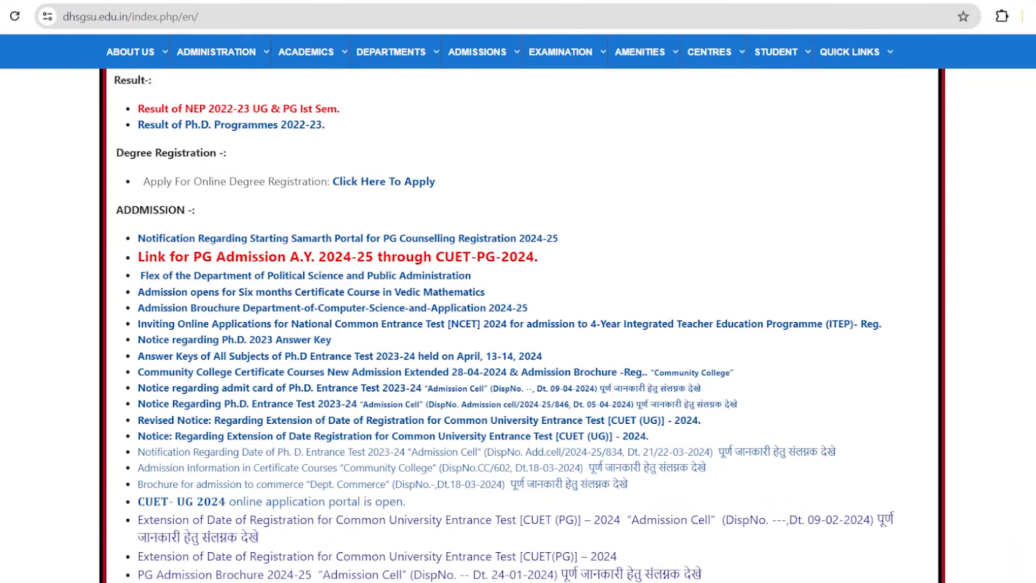
# Open the 'Home - Dr. Harisingh Gour Vishwavidyalaya' result (dhsgsu.edu.in) from the Google results.
pyautogui.scroll(10, 335, 291)
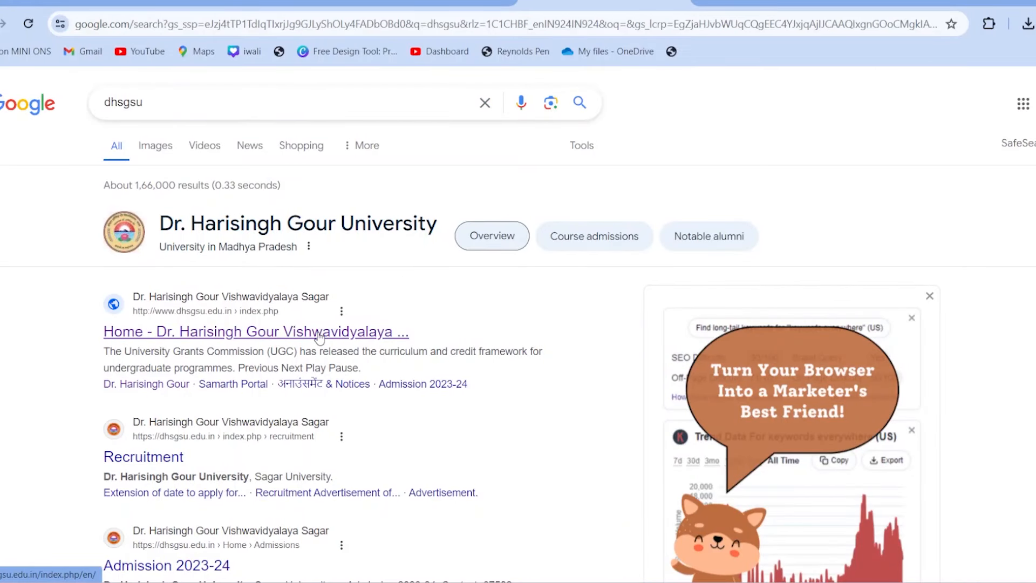
pyautogui.click(319, 332)
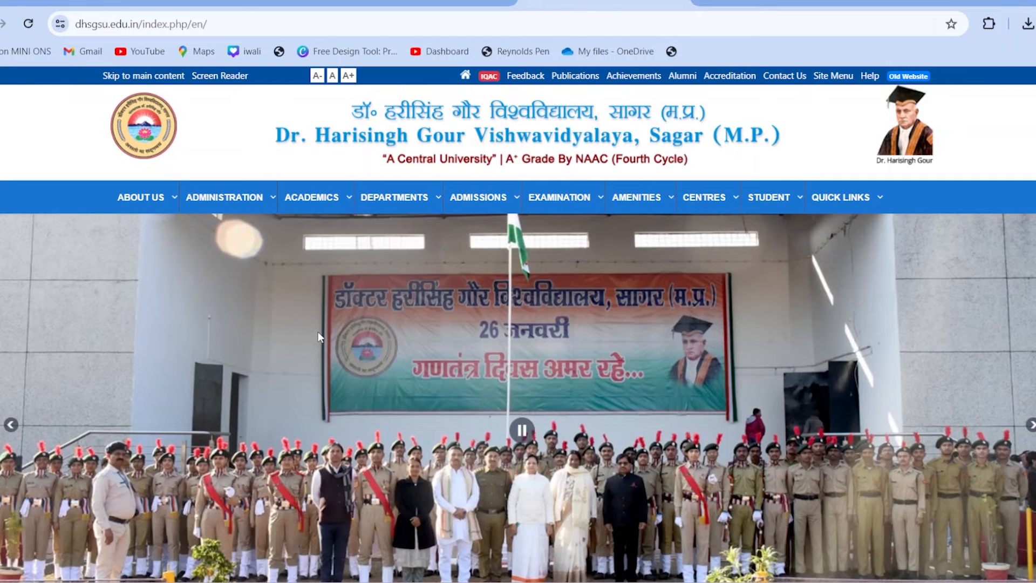
pyautogui.click(1031, 425)
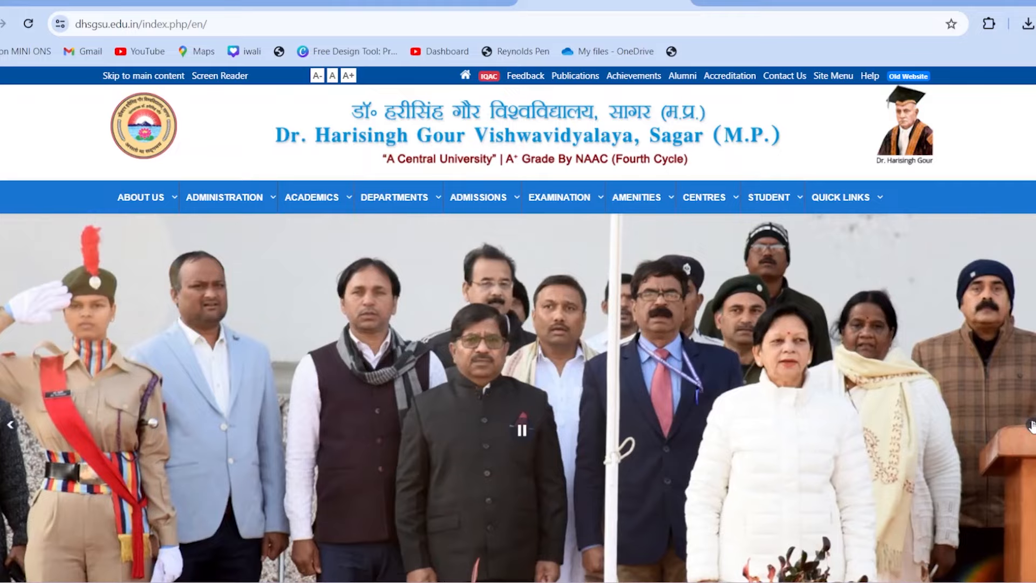
pyautogui.click(1031, 425)
pyautogui.click(1031, 425)
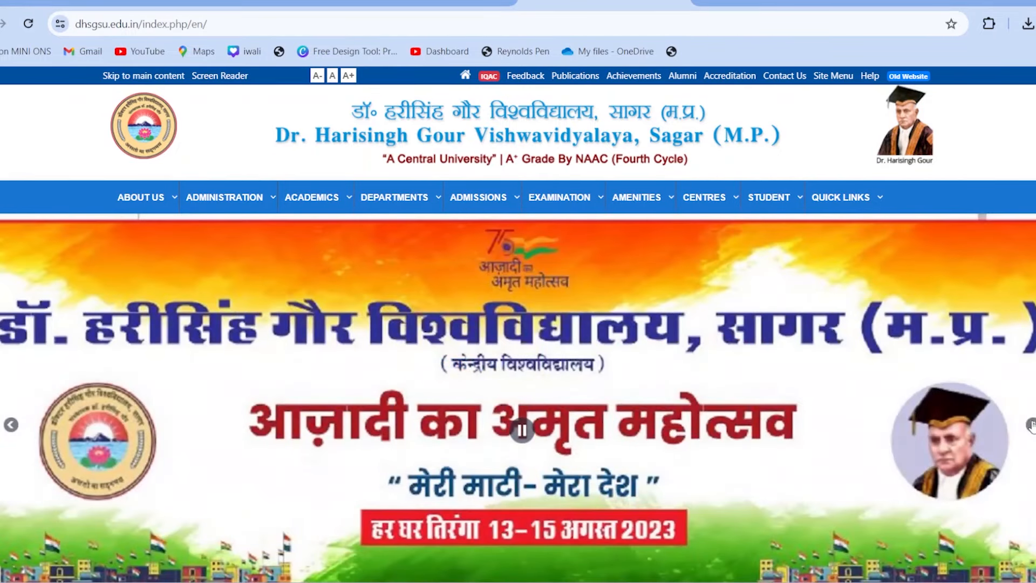
pyautogui.click(1030, 425)
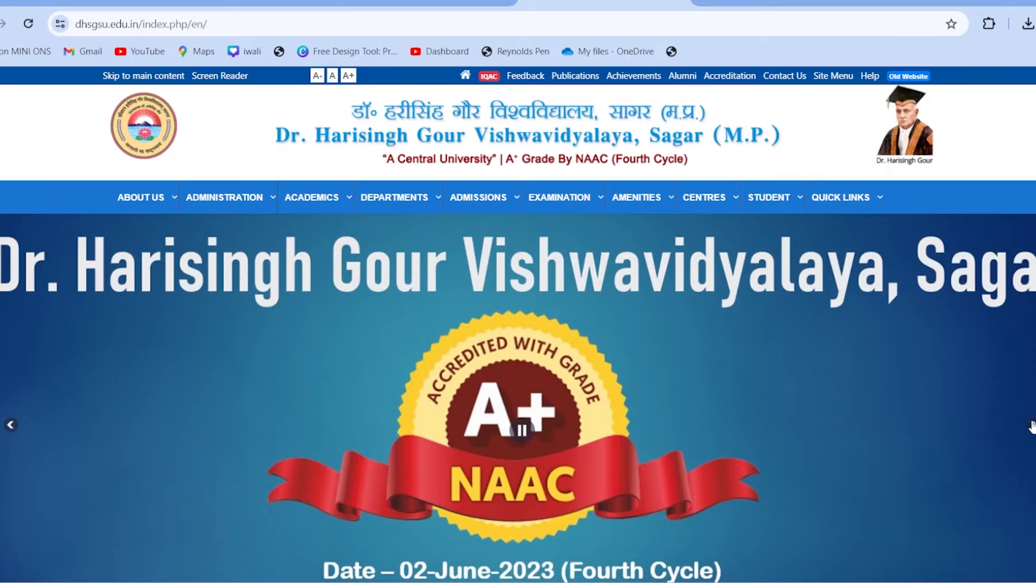
pyautogui.scroll(-1, 1032, 426)
pyautogui.scroll(1, 1032, 426)
pyautogui.scroll(-1, 1032, 426)
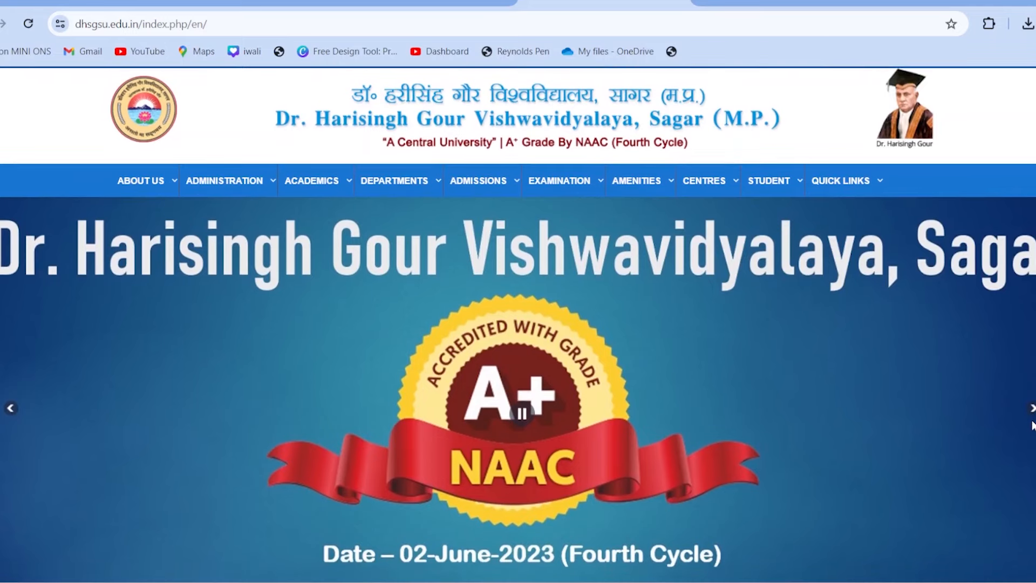
pyautogui.scroll(-3, 1032, 426)
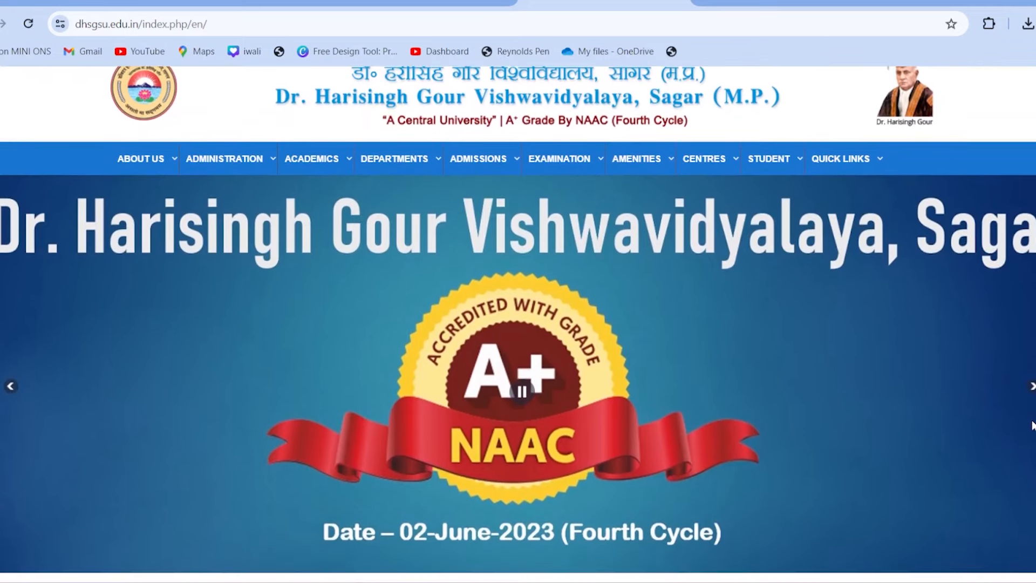
pyautogui.scroll(-5, 1032, 427)
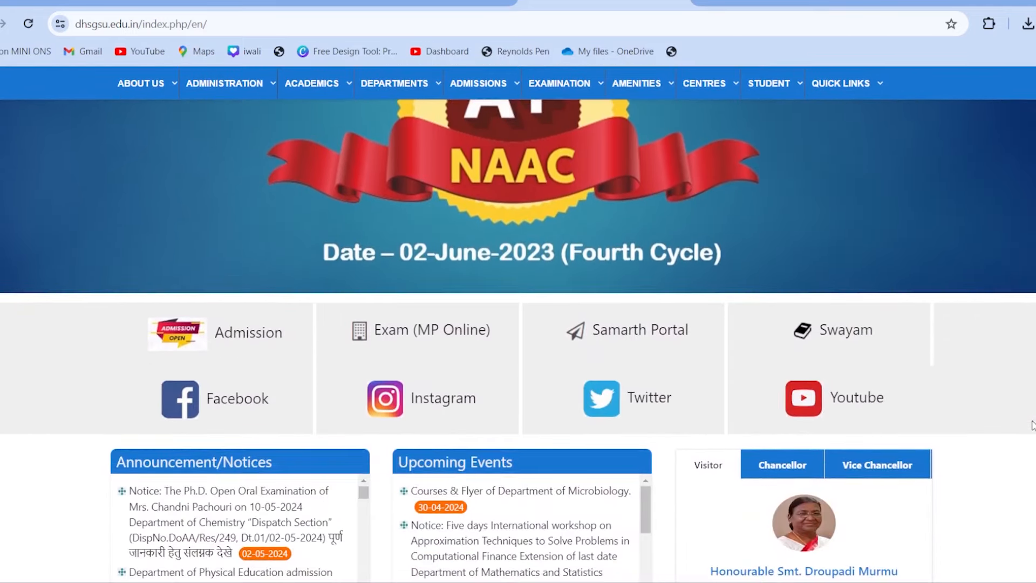
pyautogui.scroll(-8, 1032, 426)
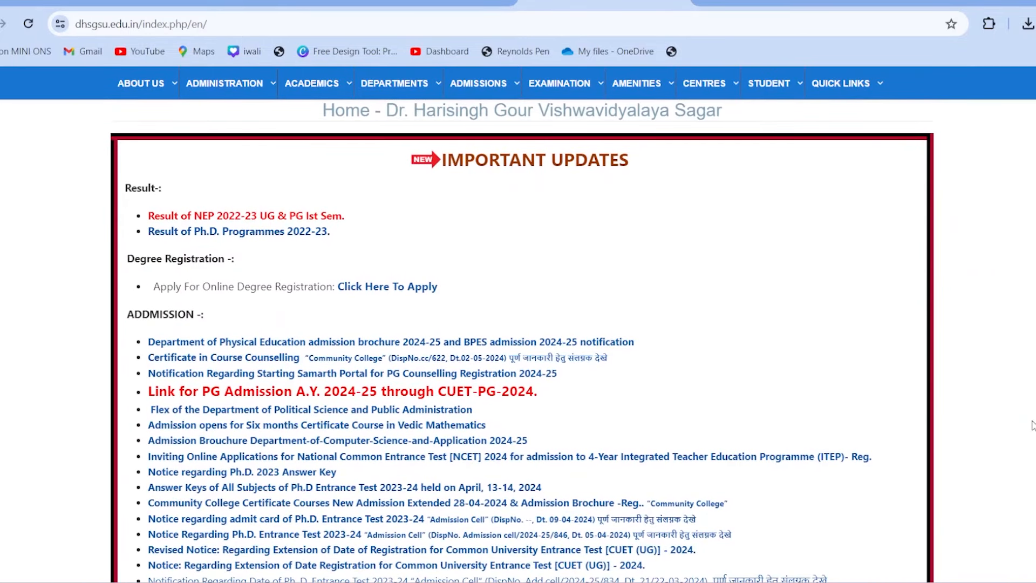
pyautogui.scroll(-2, 1032, 426)
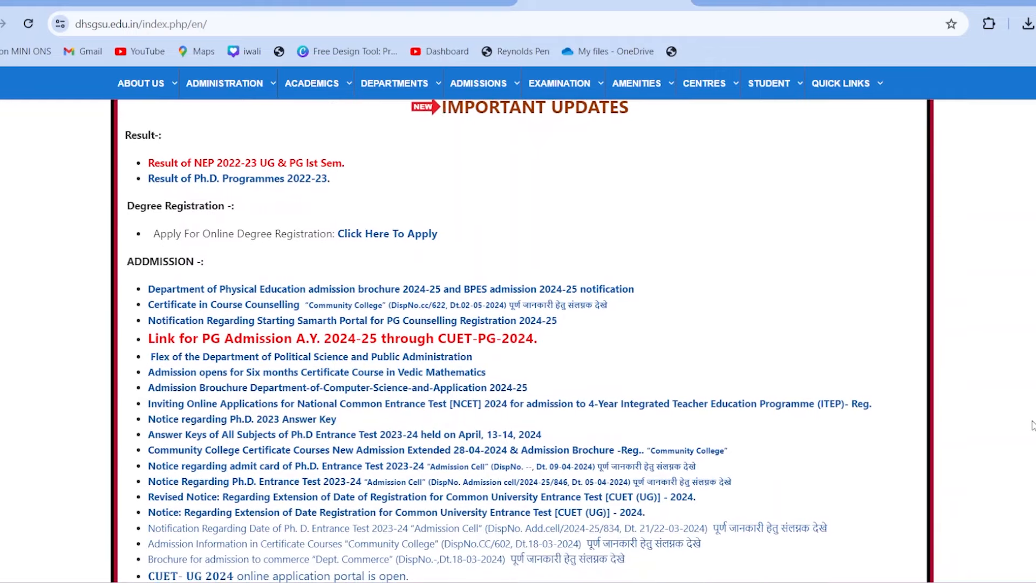
pyautogui.scroll(-2, 1032, 426)
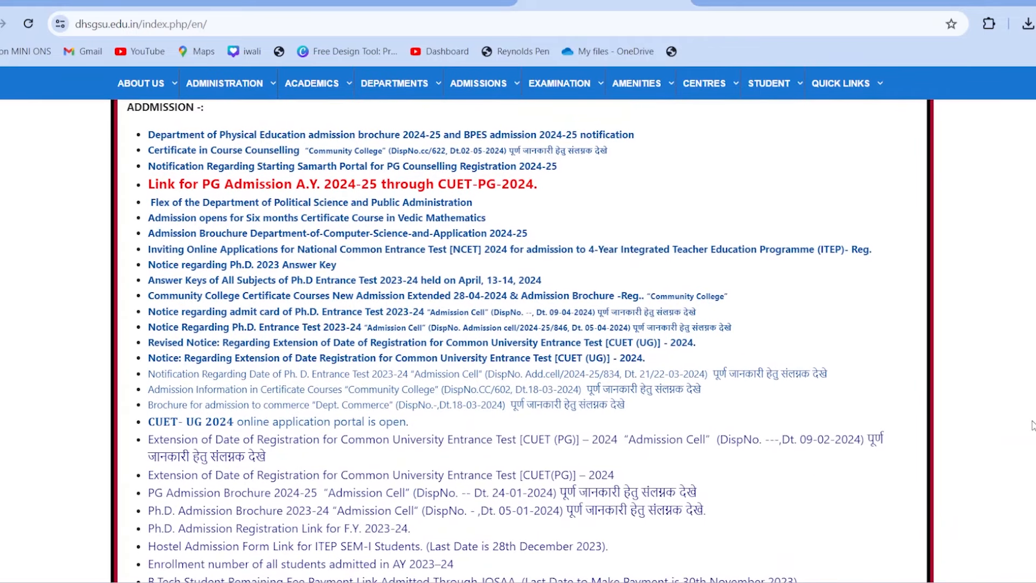
pyautogui.scroll(15, 1032, 426)
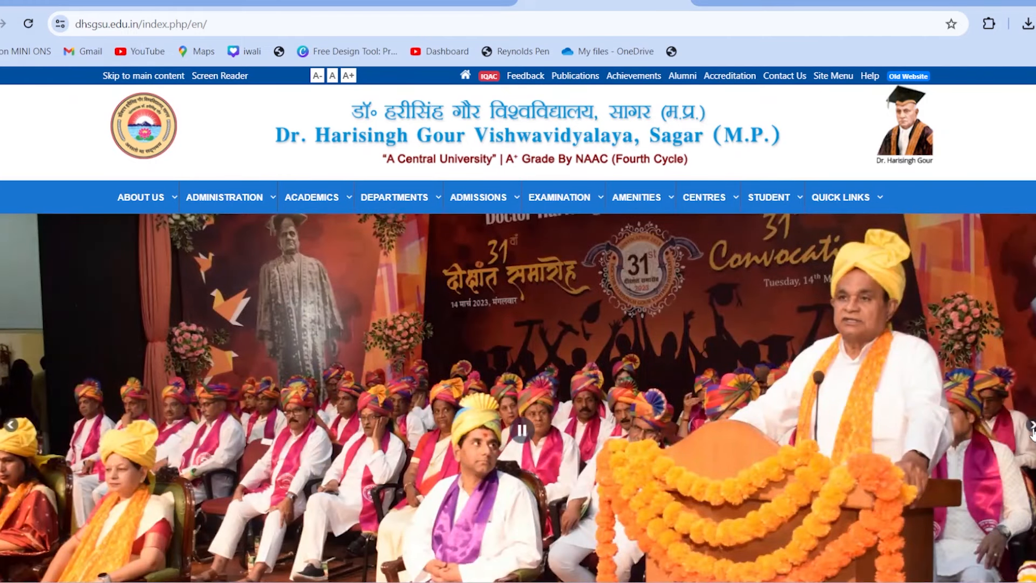
pyautogui.click(1033, 430)
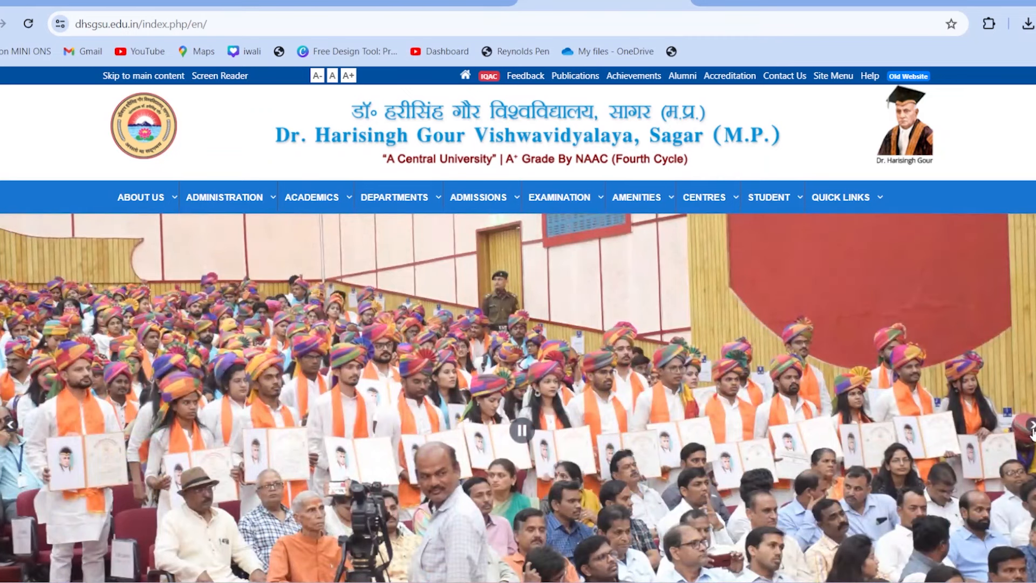
pyautogui.click(1032, 430)
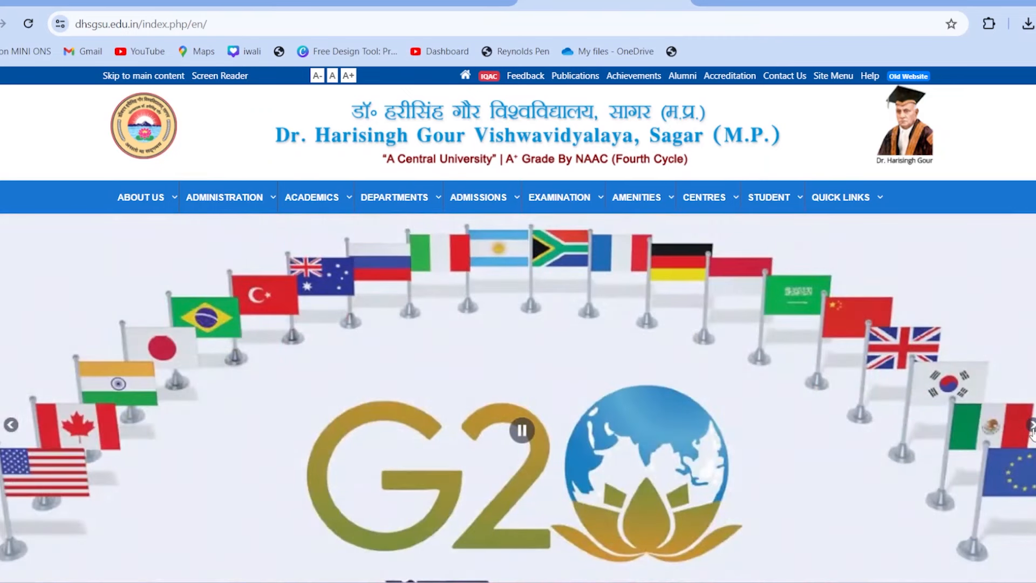
pyautogui.click(1032, 430)
pyautogui.click(1032, 430)
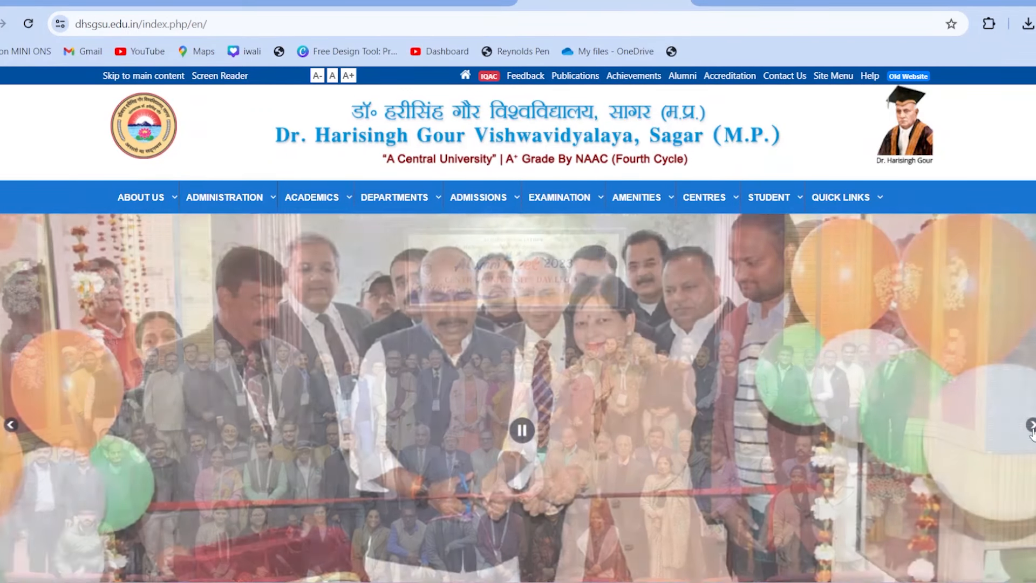
pyautogui.click(1032, 430)
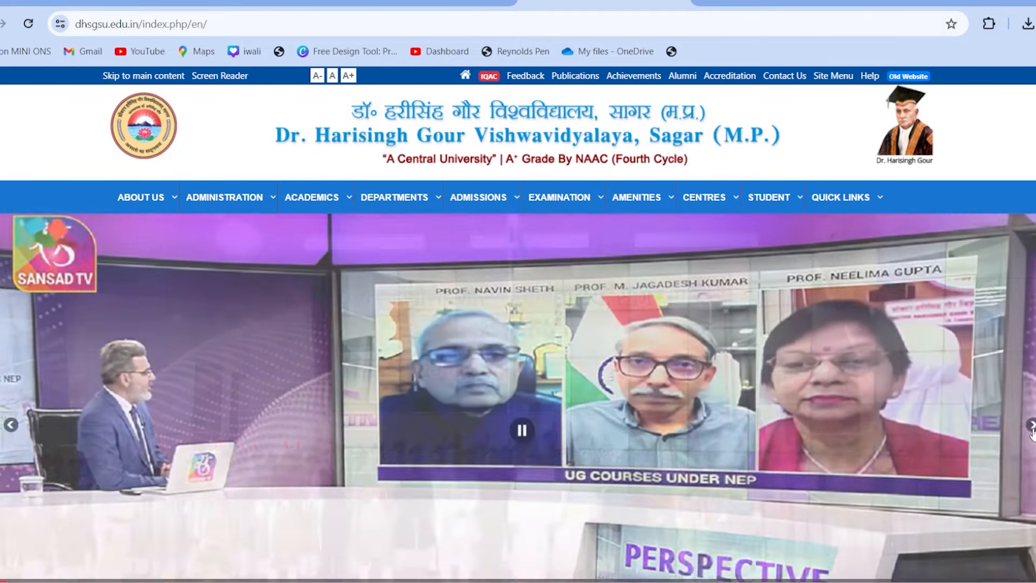
pyautogui.click(1032, 430)
pyautogui.click(1032, 430)
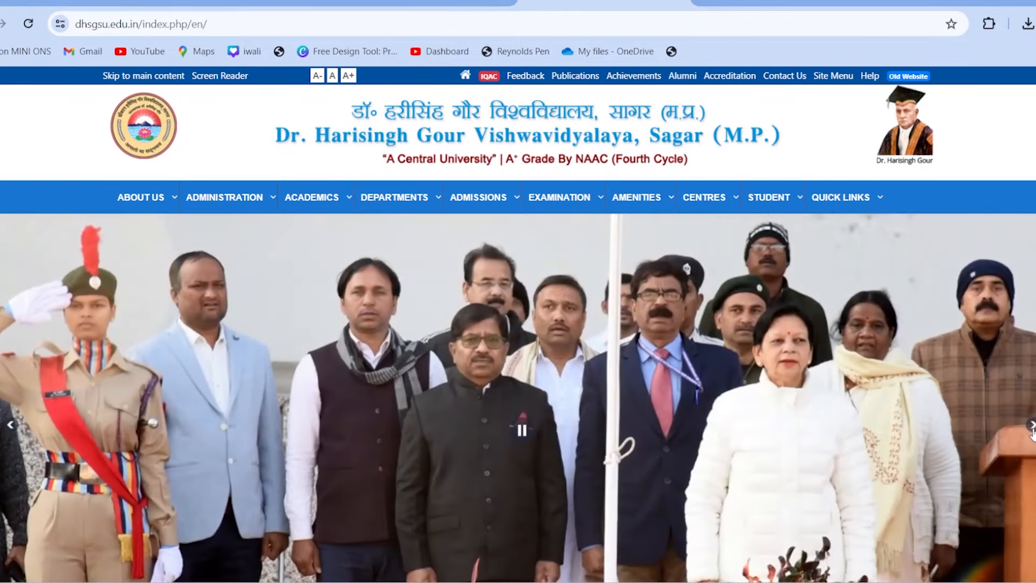